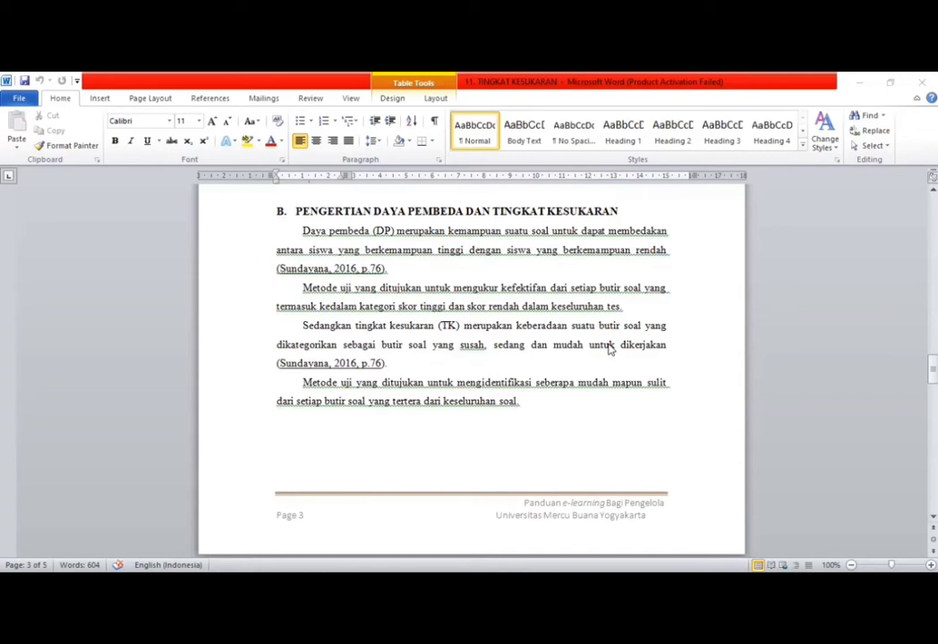
Step: Read section C on calculating DP and TK, covering the formulas, symbol legend, category tables and the note on upper and lower group sizes
scroll(608, 350, down, 8)
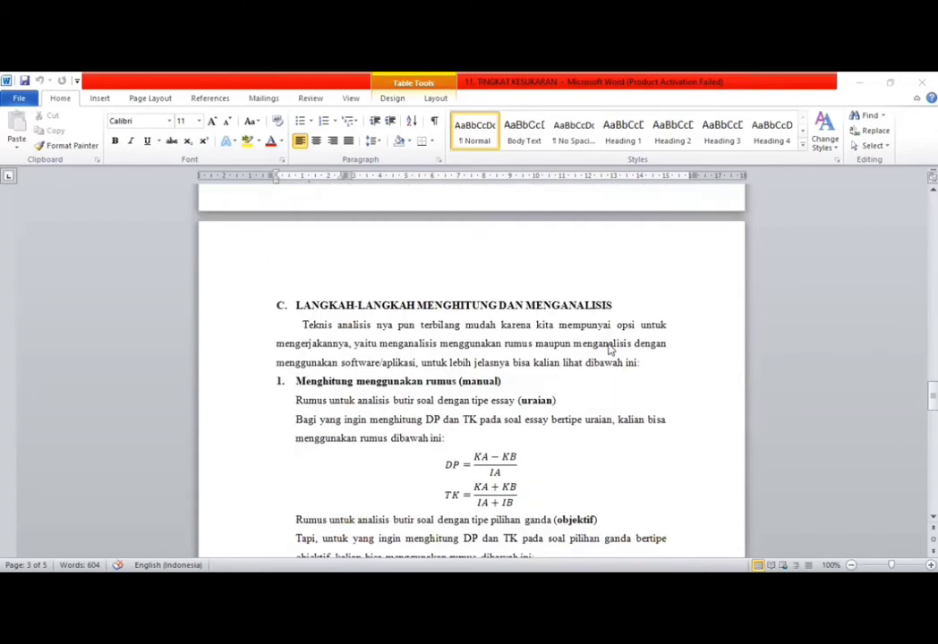
scroll(608, 350, down, 1)
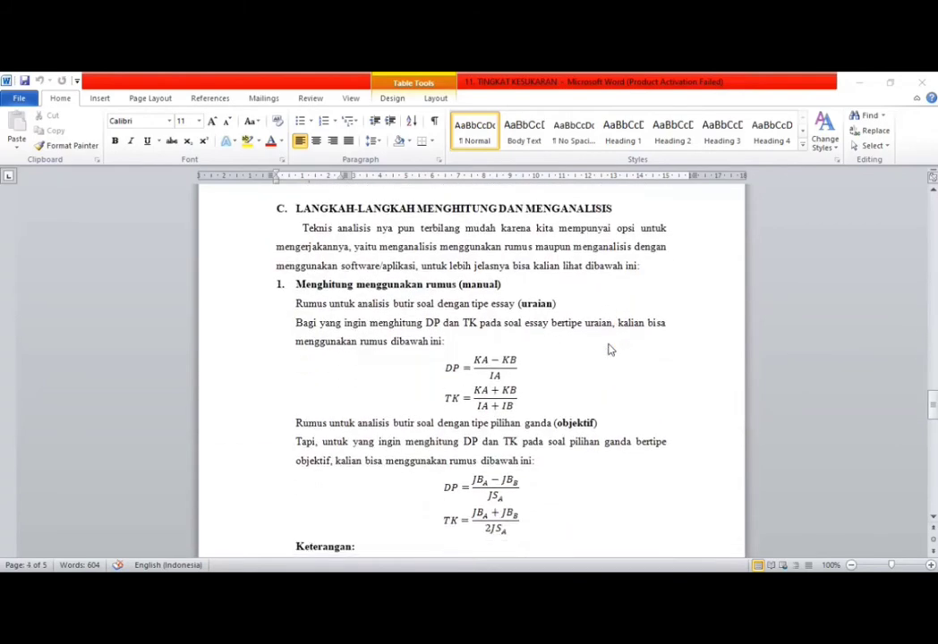
scroll(608, 350, up, 1)
scroll(608, 349, down, 1)
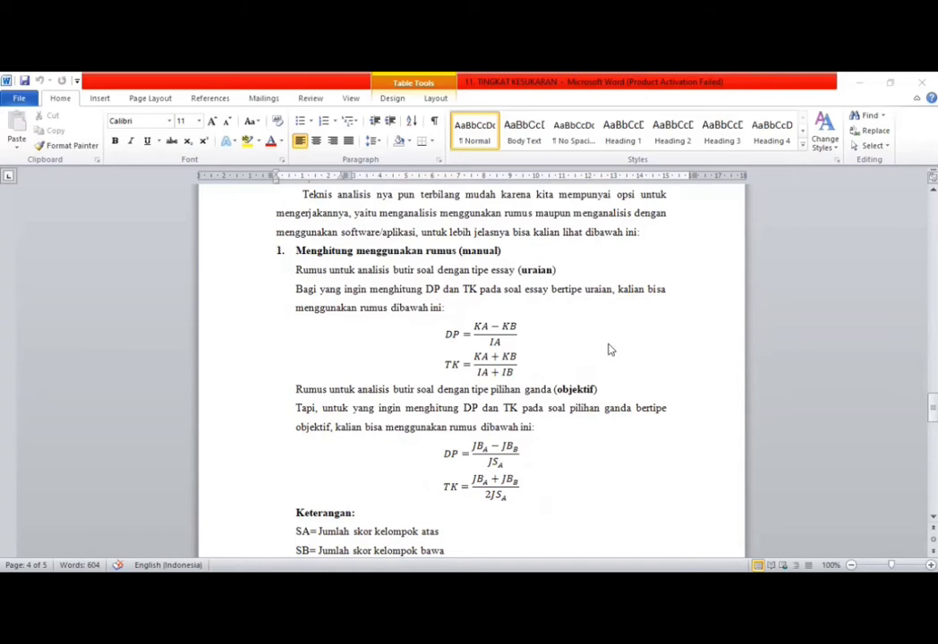
scroll(608, 350, down, 1)
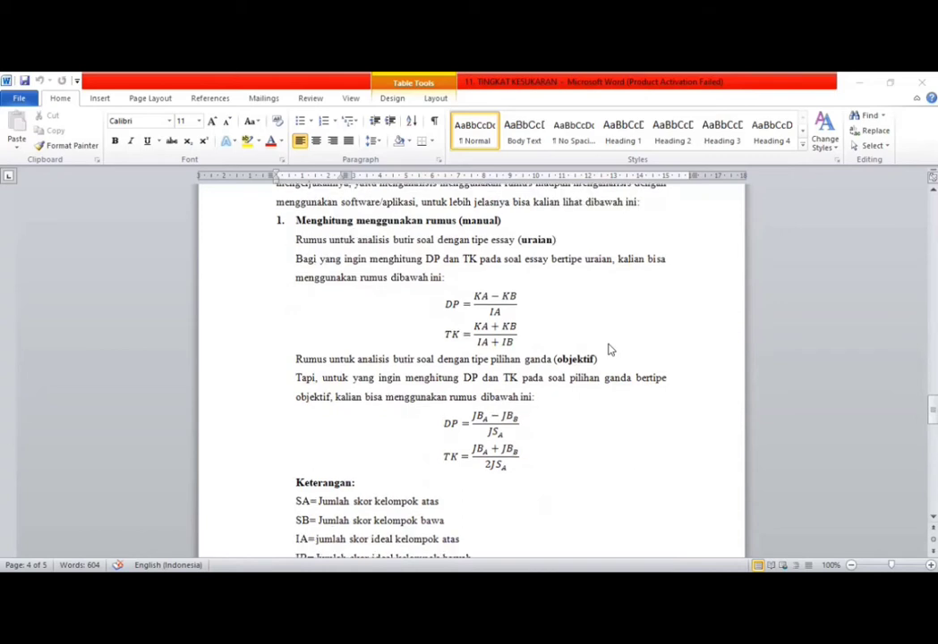
scroll(575, 446, down, 7)
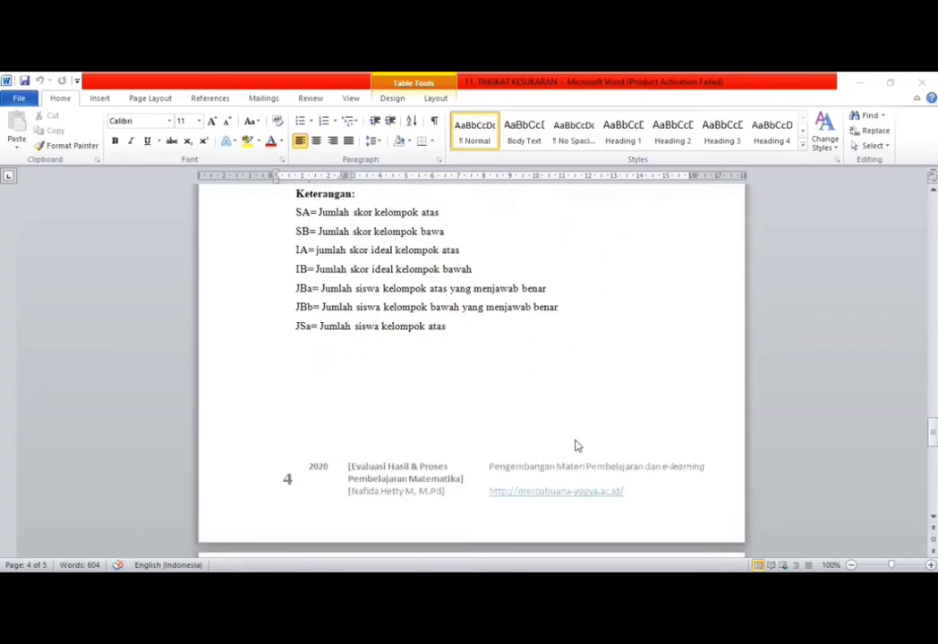
scroll(576, 446, down, 4)
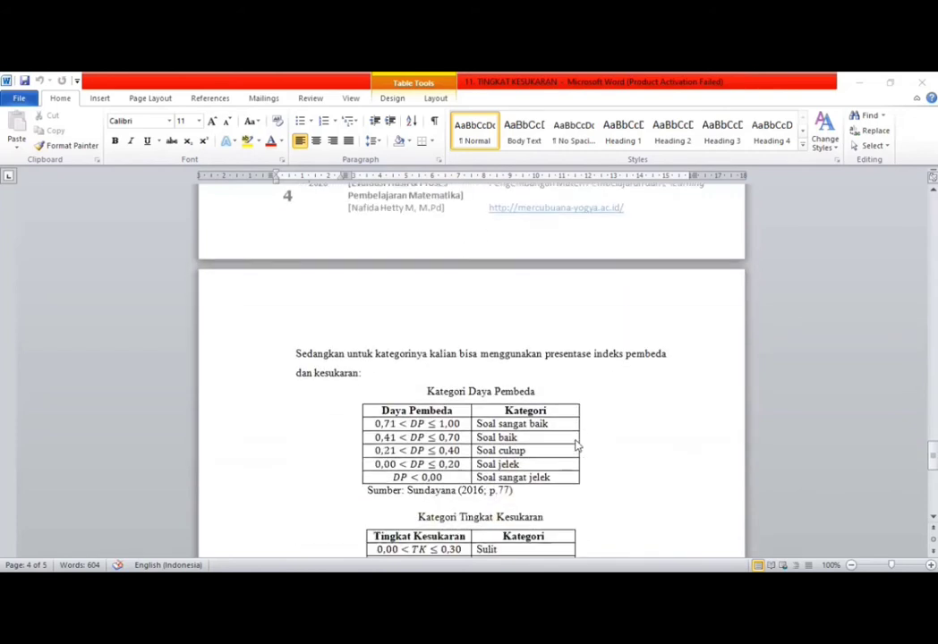
scroll(576, 446, down, 2)
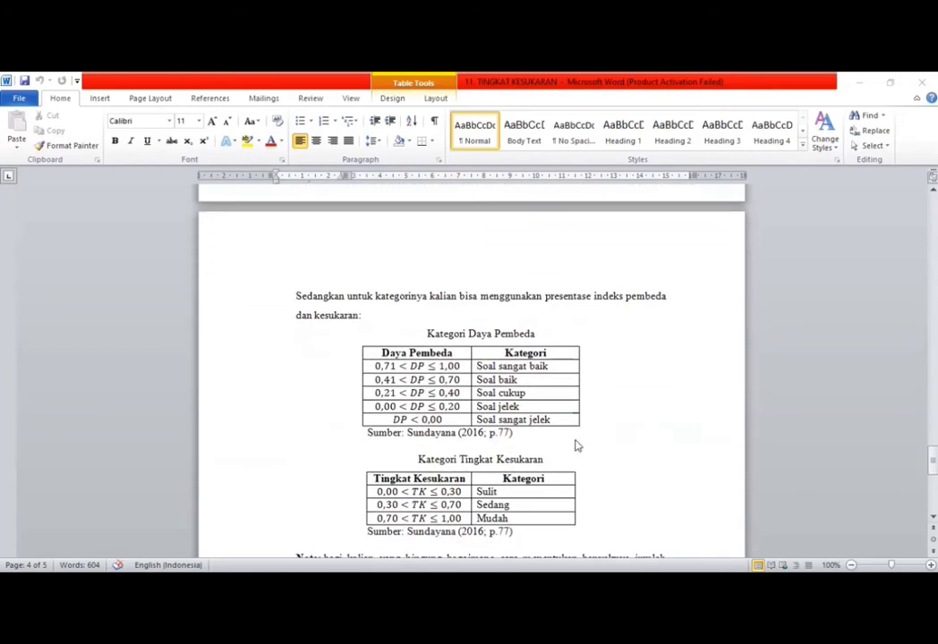
scroll(575, 446, down, 1)
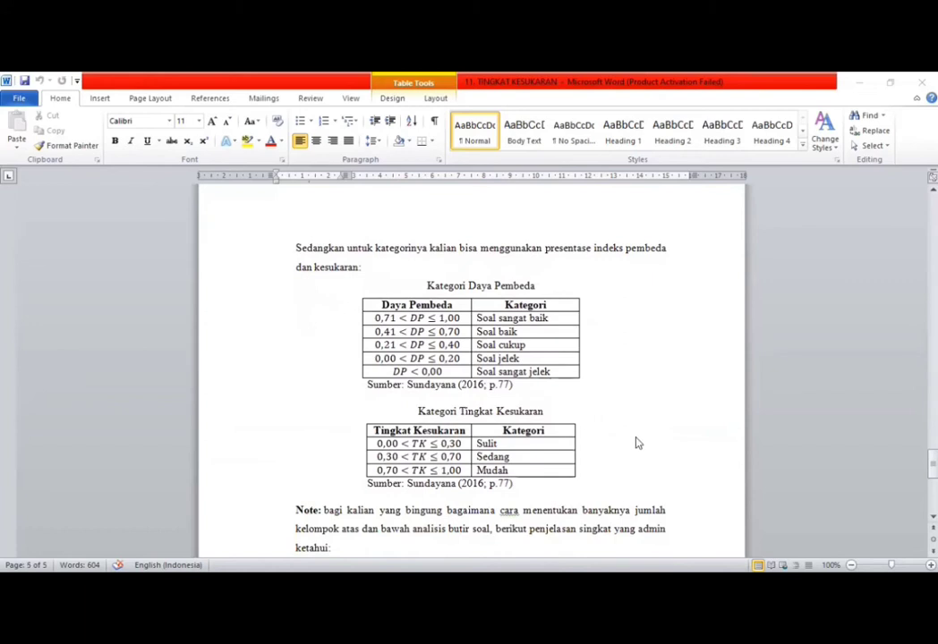
scroll(637, 443, down, 1)
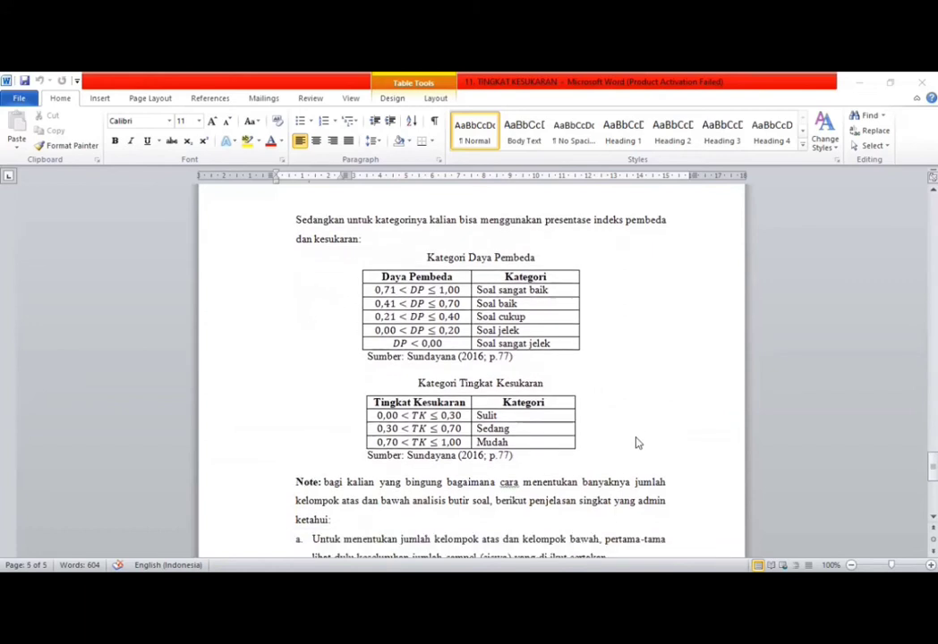
scroll(637, 443, down, 7)
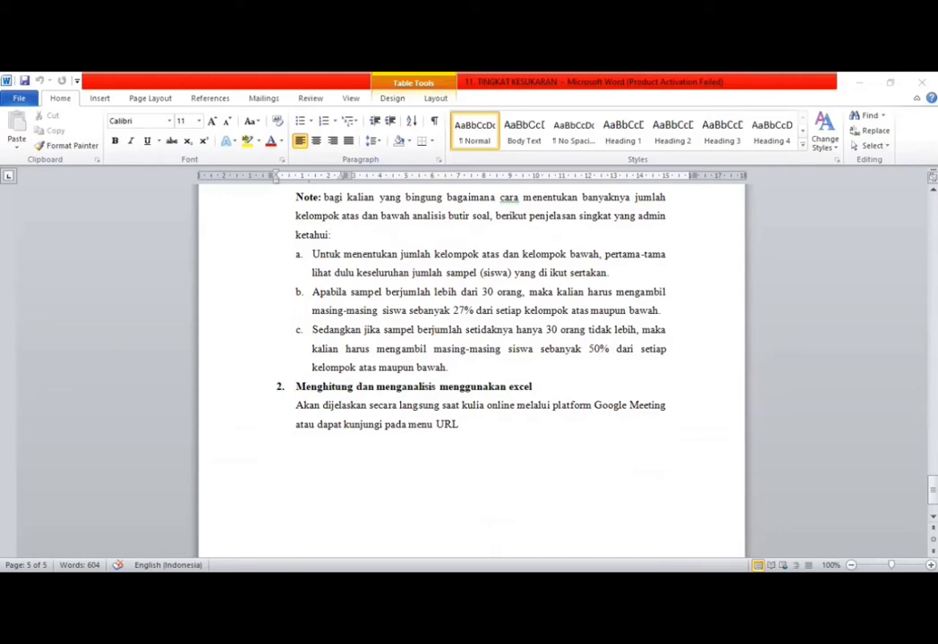
Step: Switch to the Excel evaluation workbook and open a custom sort for the whole score table, A3 to AA33
key(alt+Tab)
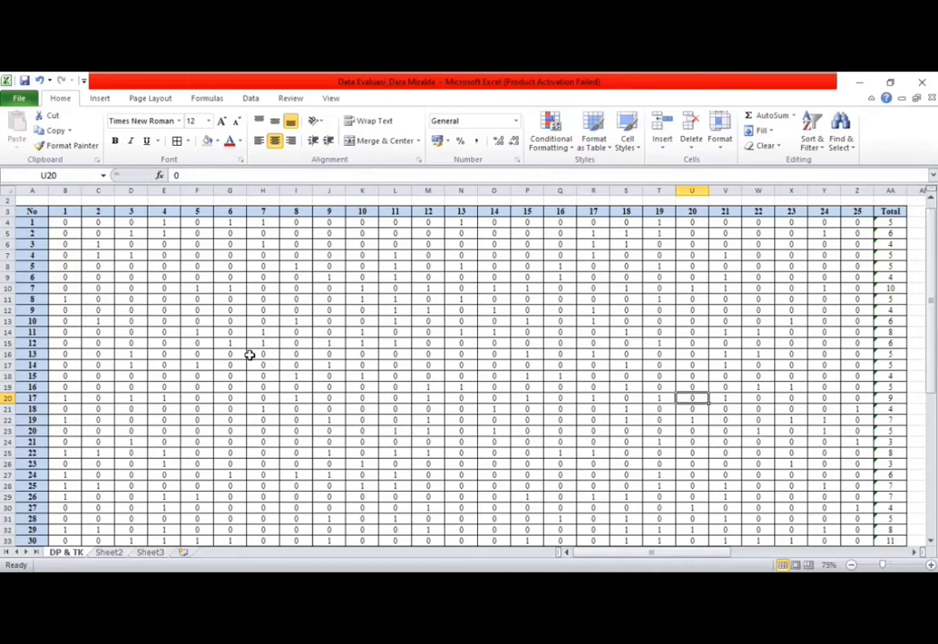
click(30, 212)
drag(53, 217, 888, 539)
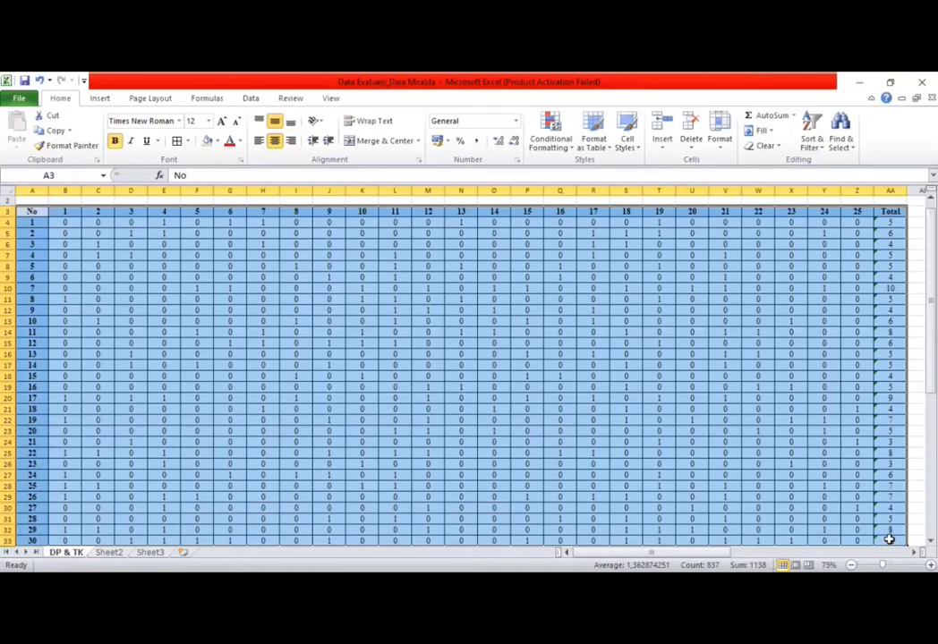
right_click(634, 389)
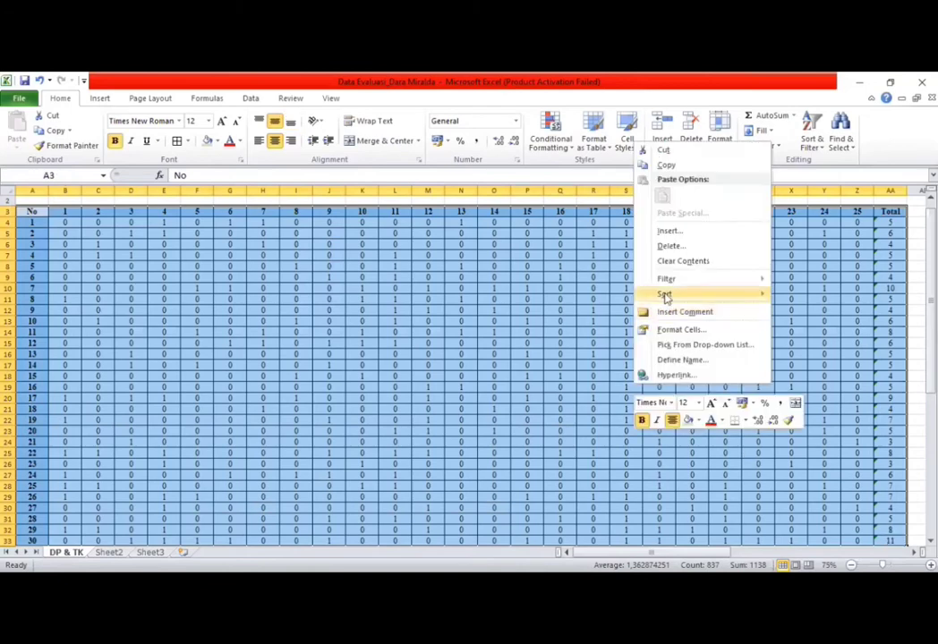
mouse_move(664, 296)
mouse_move(754, 296)
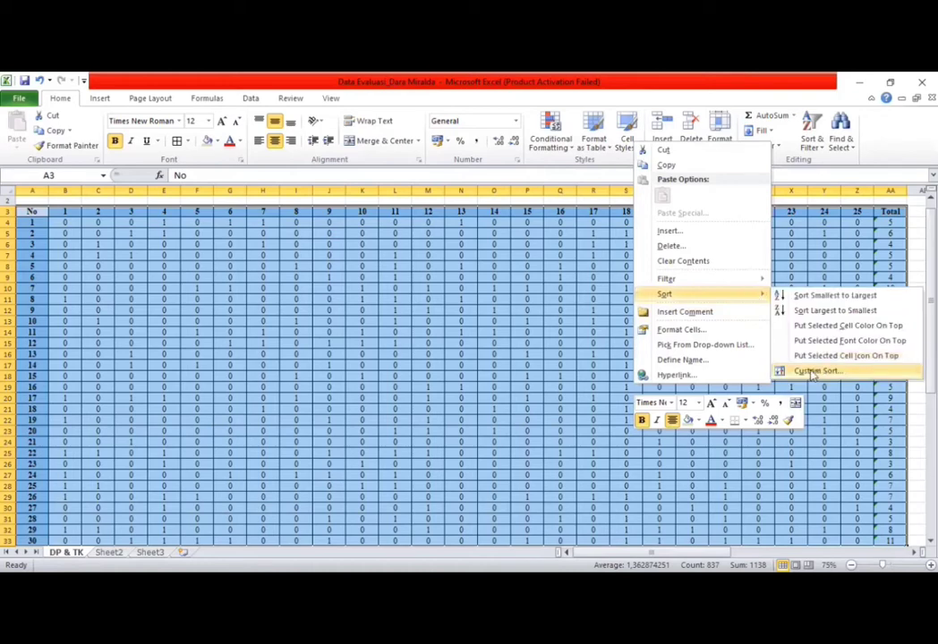
click(811, 372)
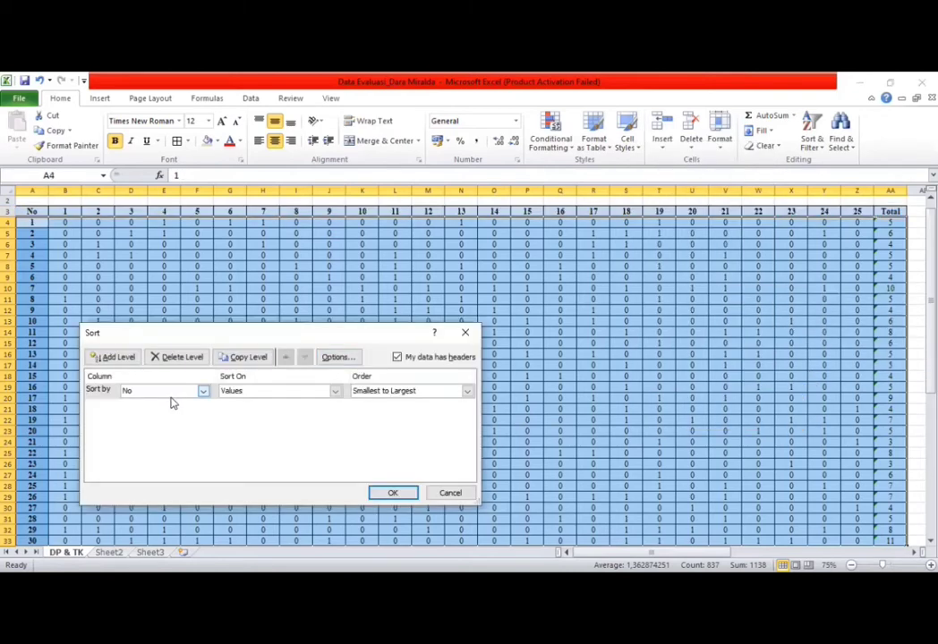
Step: Sort the score table by the Total column's values, from largest to smallest
click(204, 391)
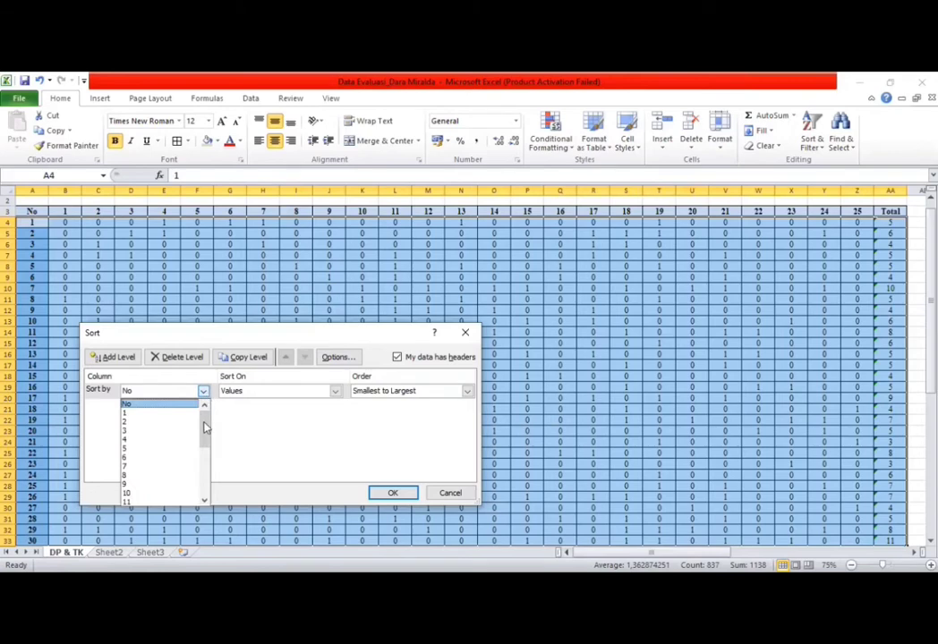
scroll(204, 458, down, 5)
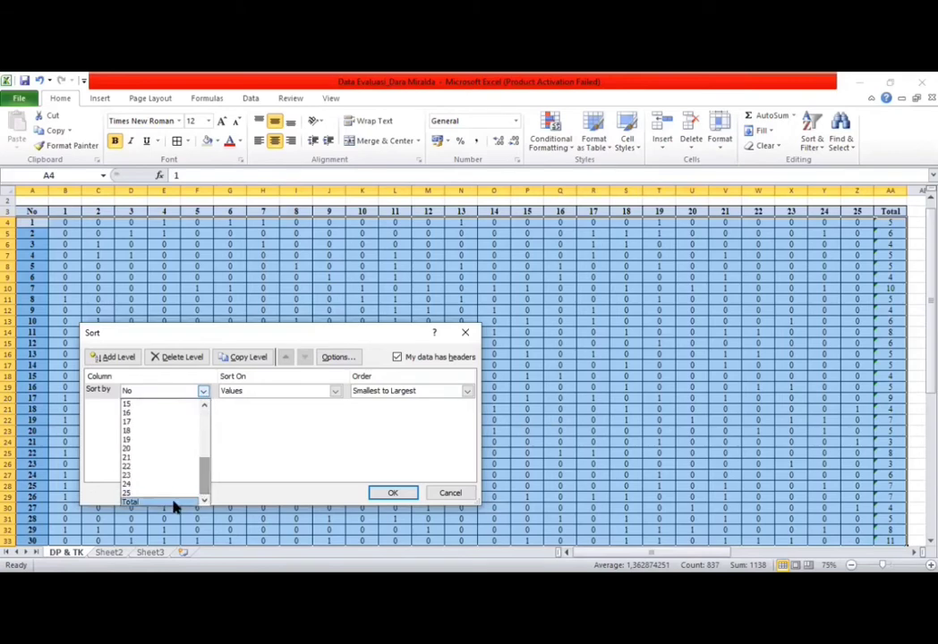
click(143, 502)
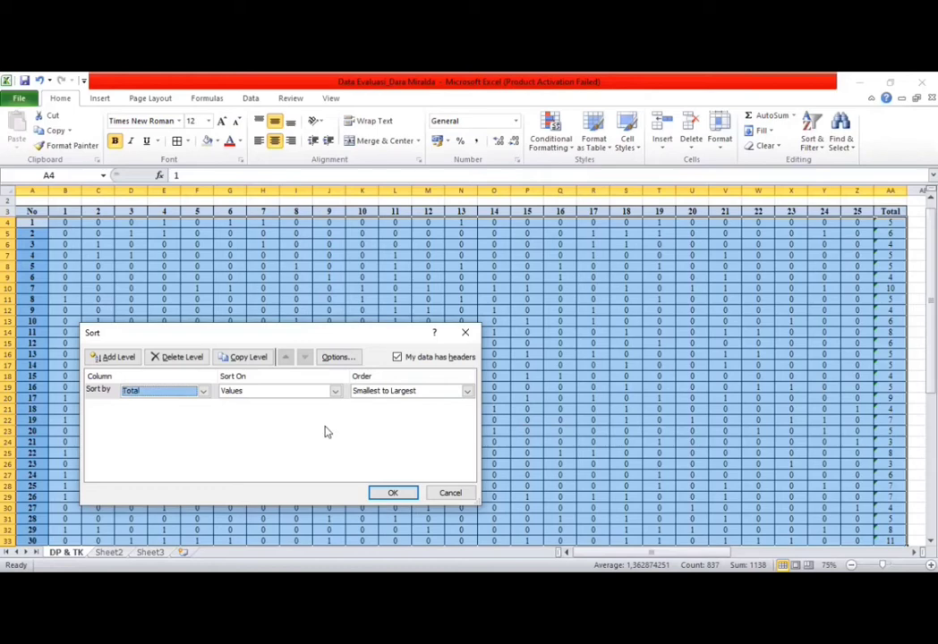
click(467, 393)
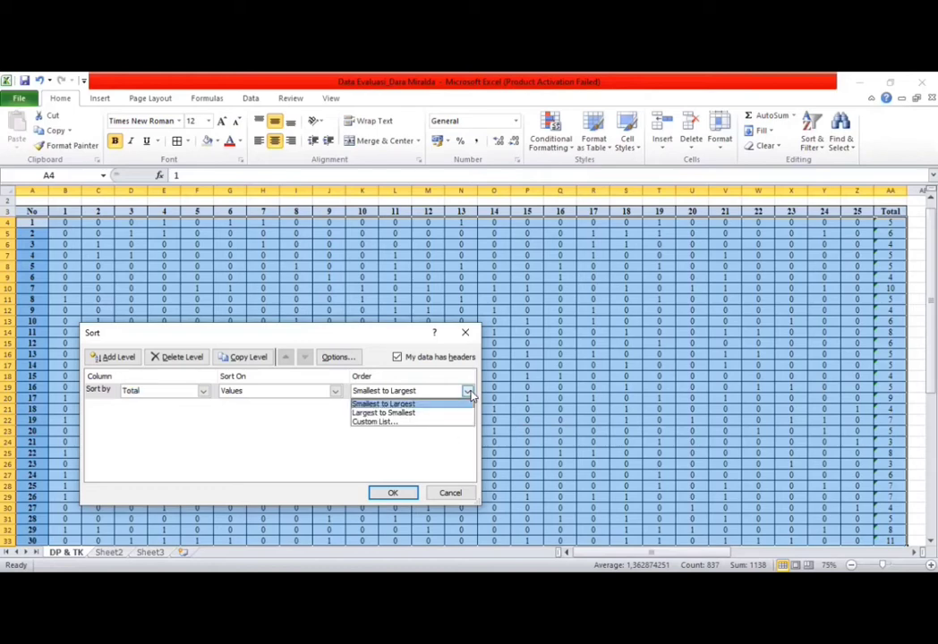
click(414, 416)
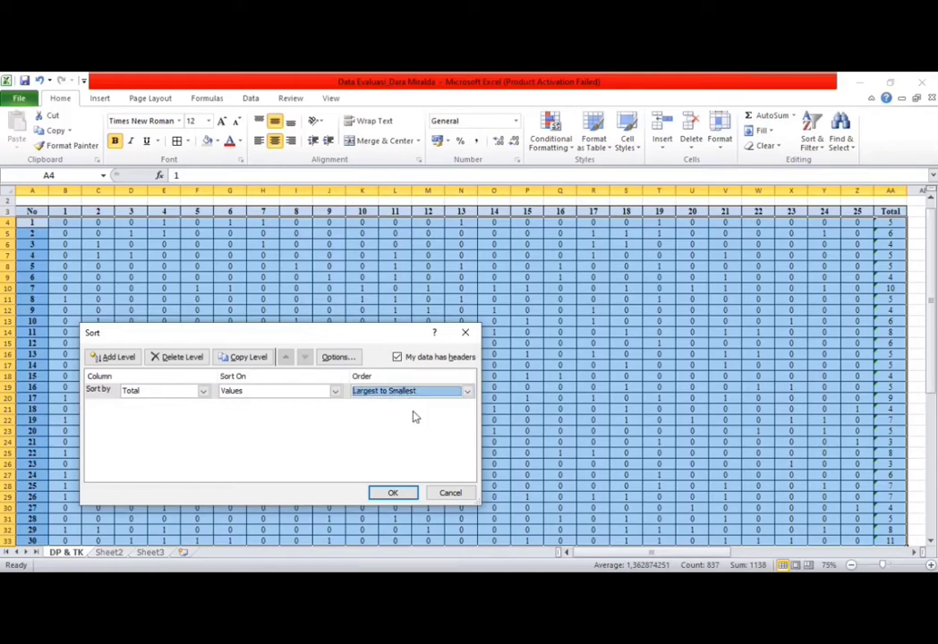
click(391, 494)
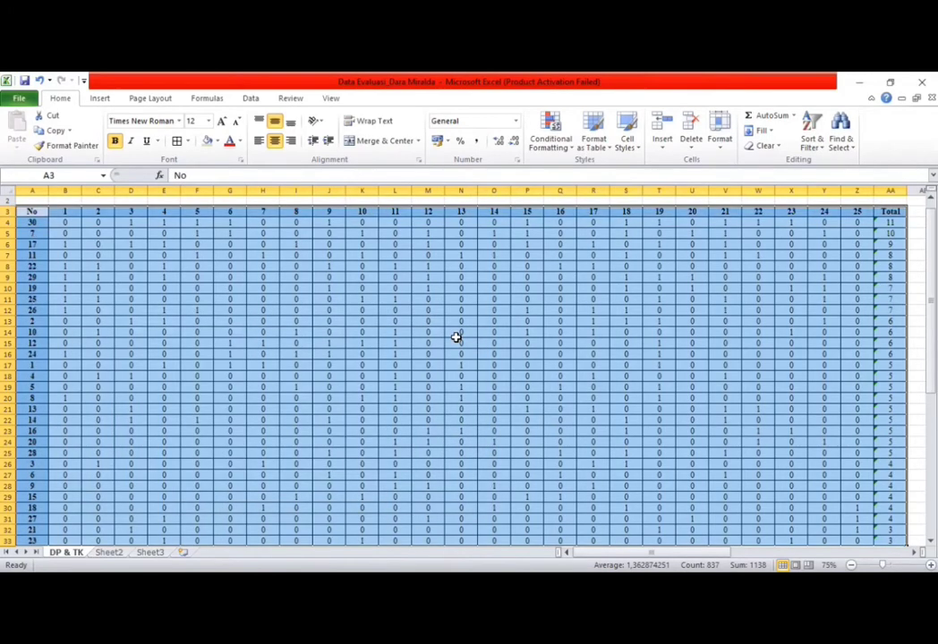
click(457, 335)
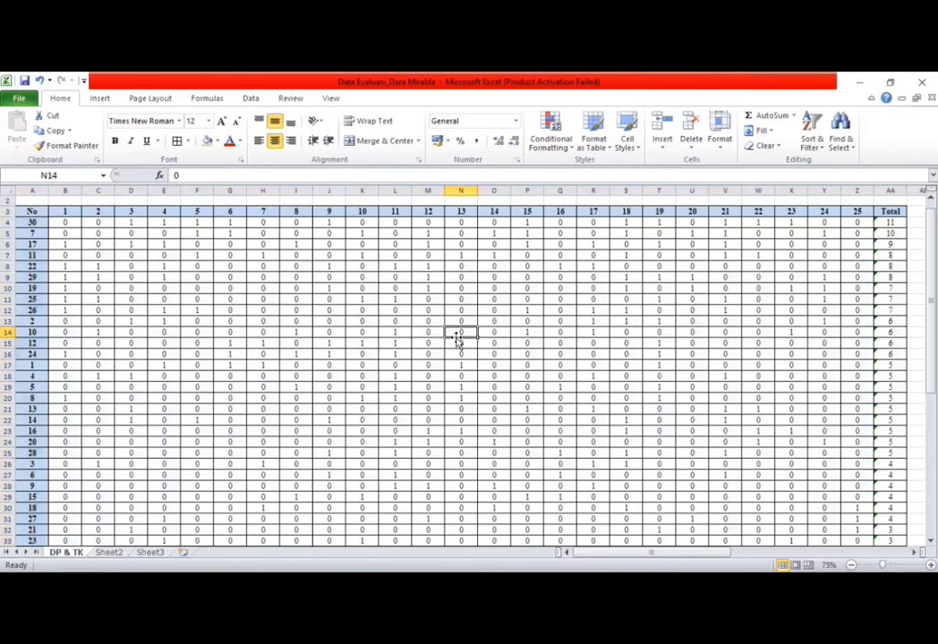
Step: Calculate Lebar Kelas in AD4 with =0,27*30 and enter 8 as the Dibulatkan value in AD5
drag(626, 552, 675, 552)
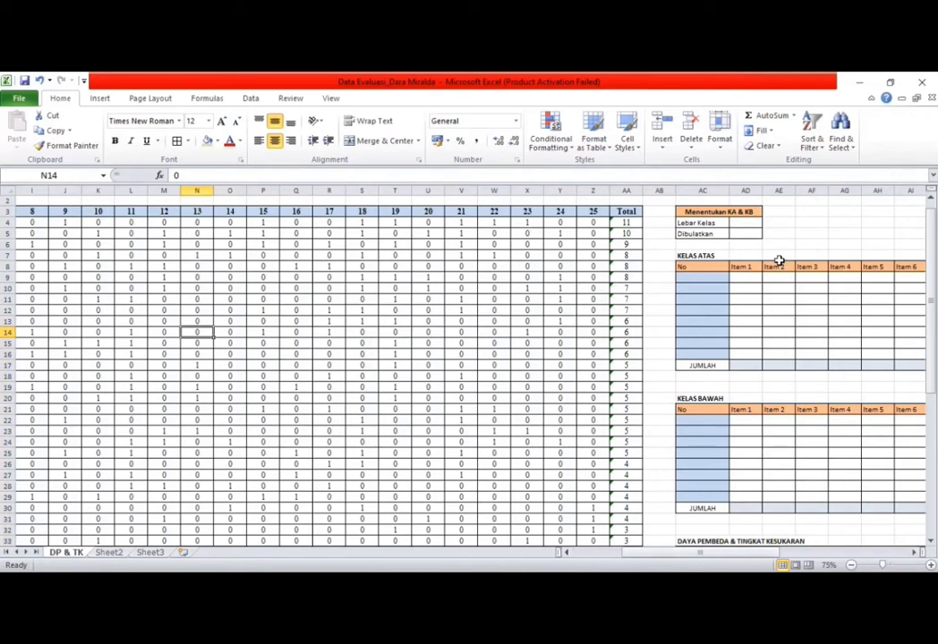
click(739, 223)
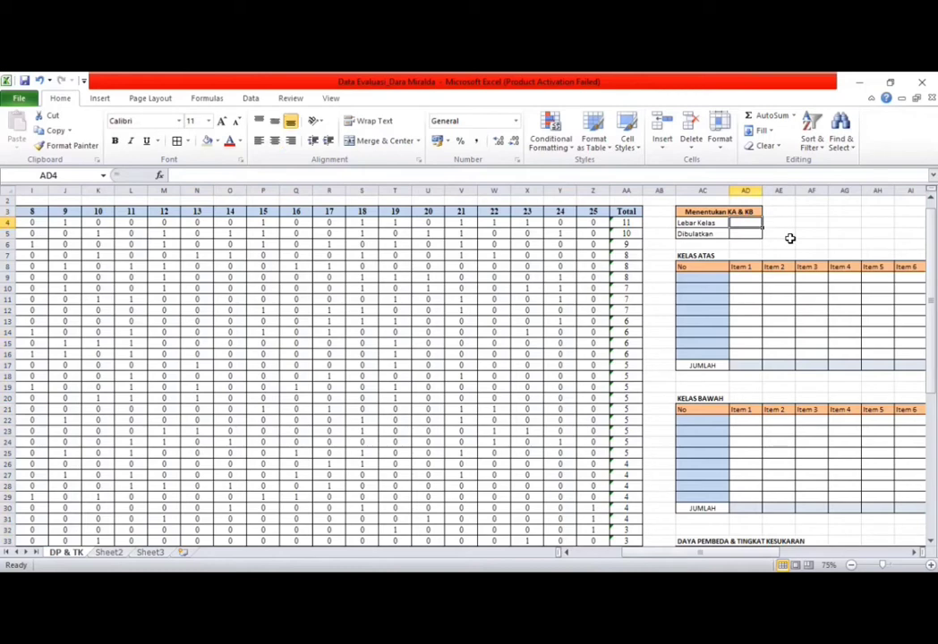
text(=0)
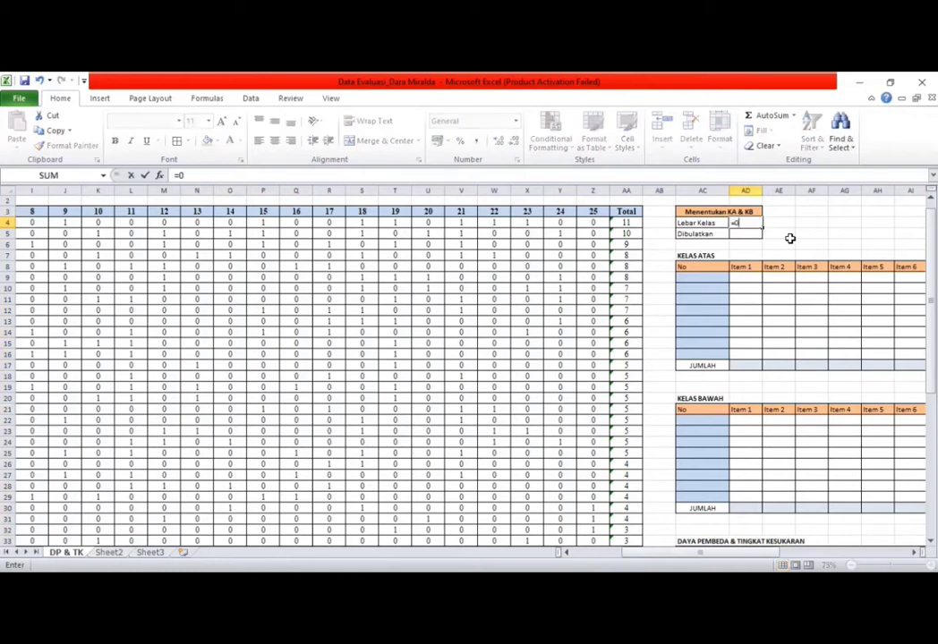
text(,27*30)
key(Return)
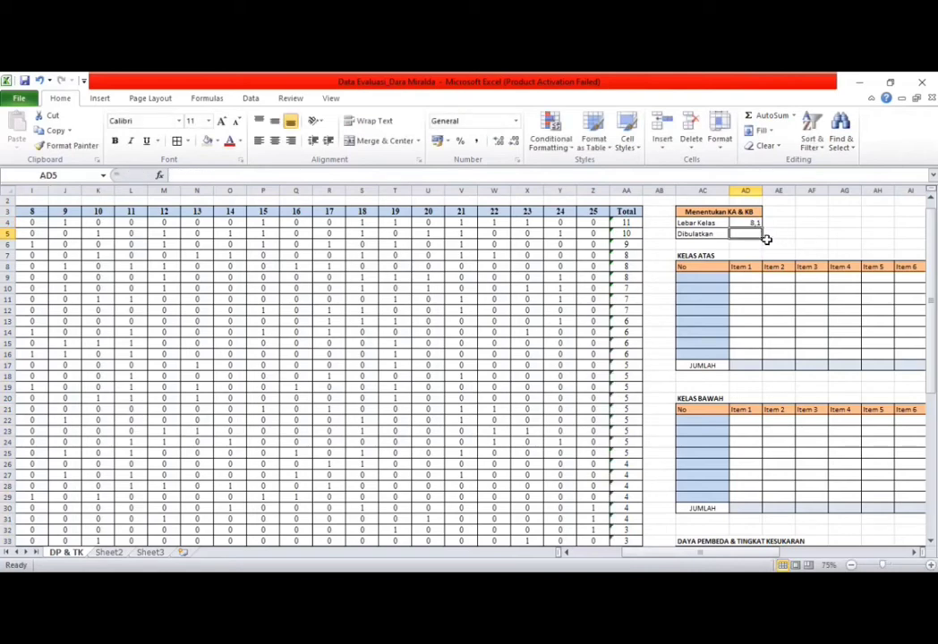
text(8)
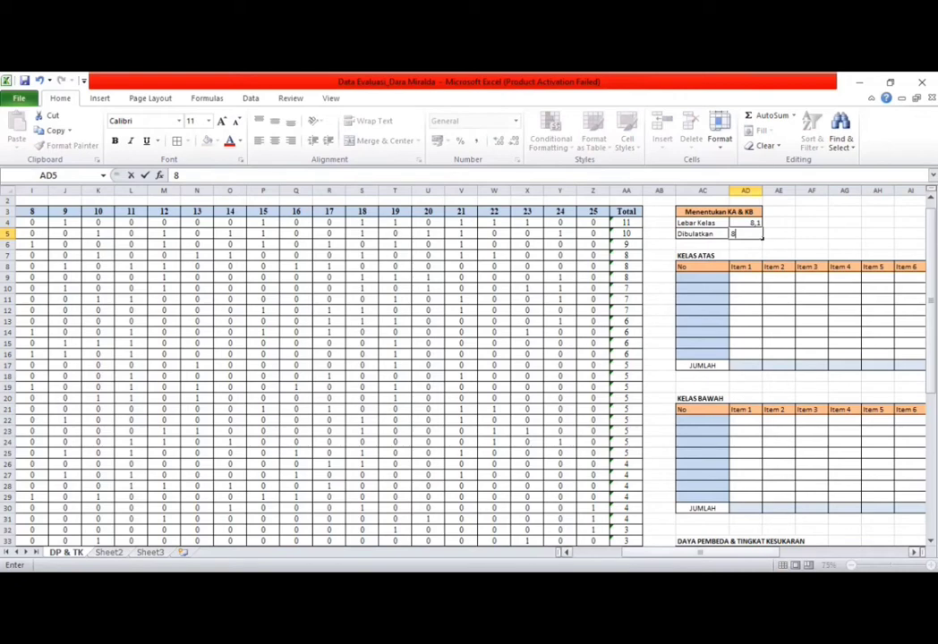
Step: Fill the first eight student rows of the sorted table, A4 to AA11, with light green
drag(700, 552, 650, 552)
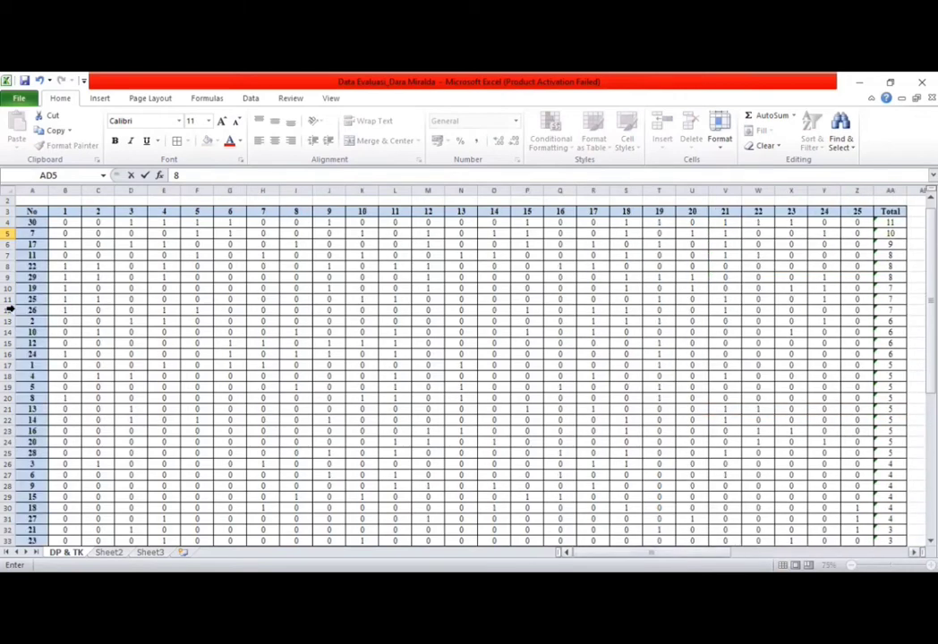
drag(34, 220, 886, 295)
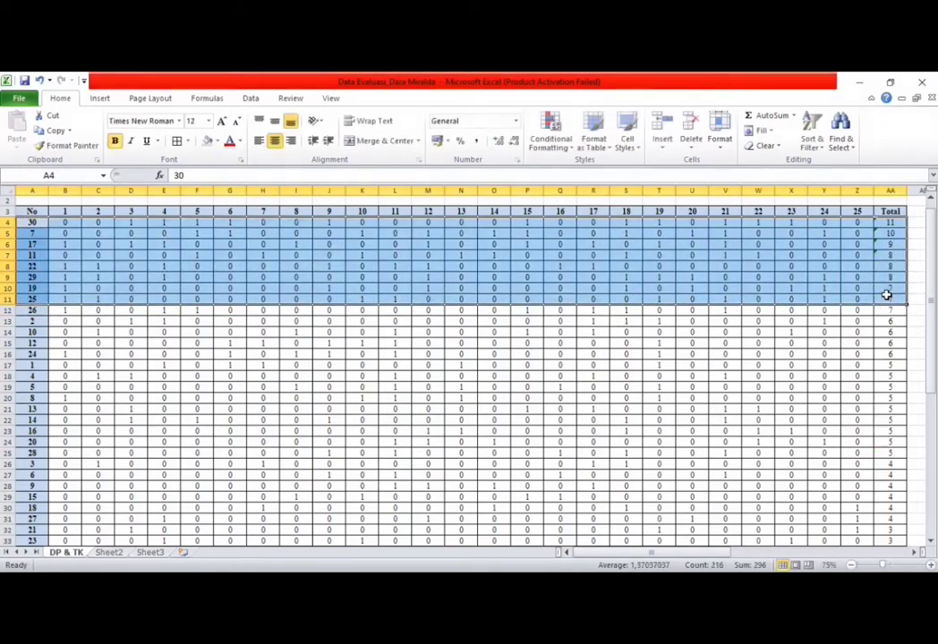
click(209, 142)
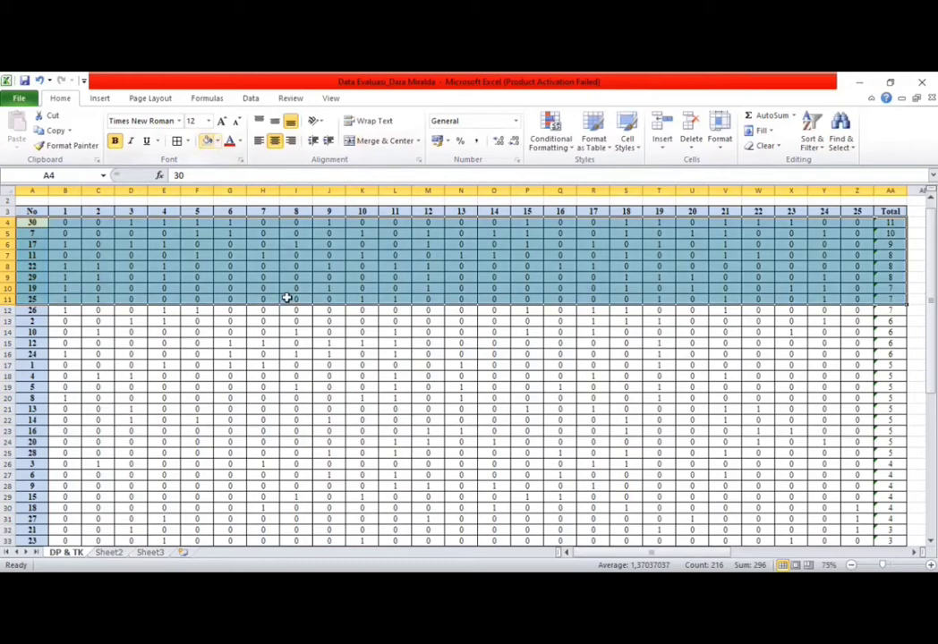
click(326, 365)
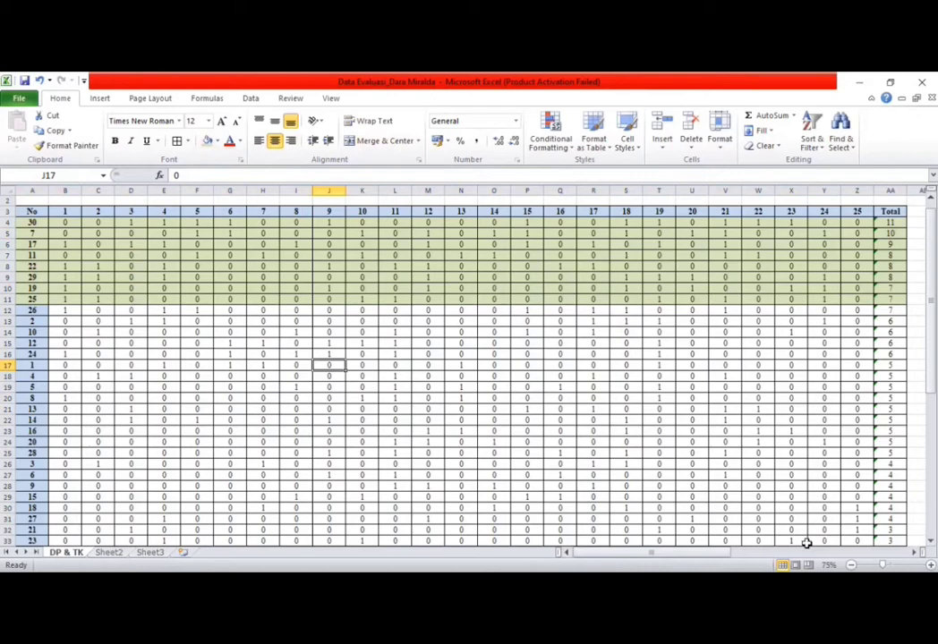
Step: Fill the last eight student rows of the table, A26 to AA33, with the same light green
drag(40, 542, 892, 462)
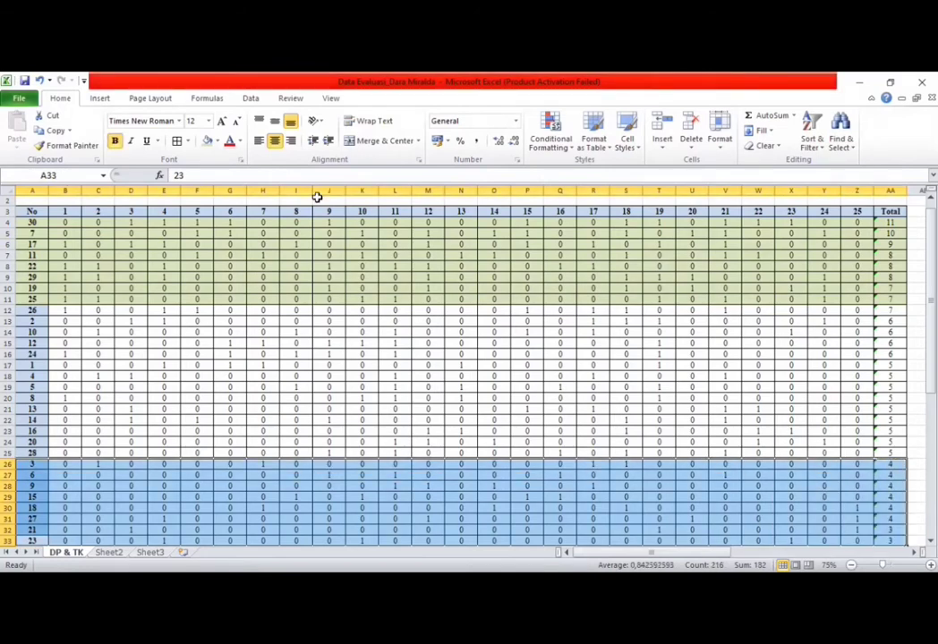
click(216, 143)
click(322, 365)
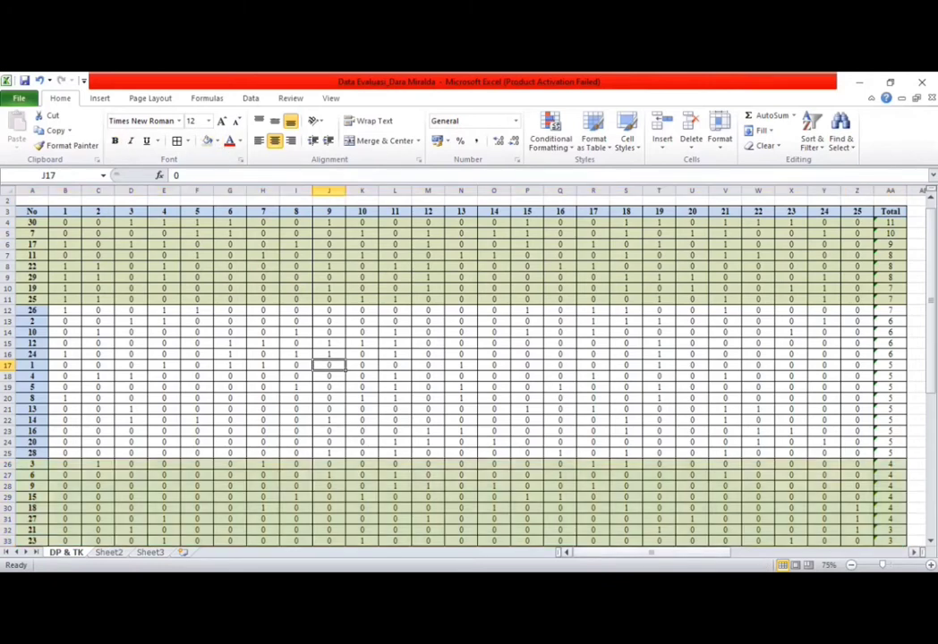
Step: Copy the first eight student rows, A4 to AA11, into the KELAS ATAS table starting at AC9
drag(32, 222, 98, 232)
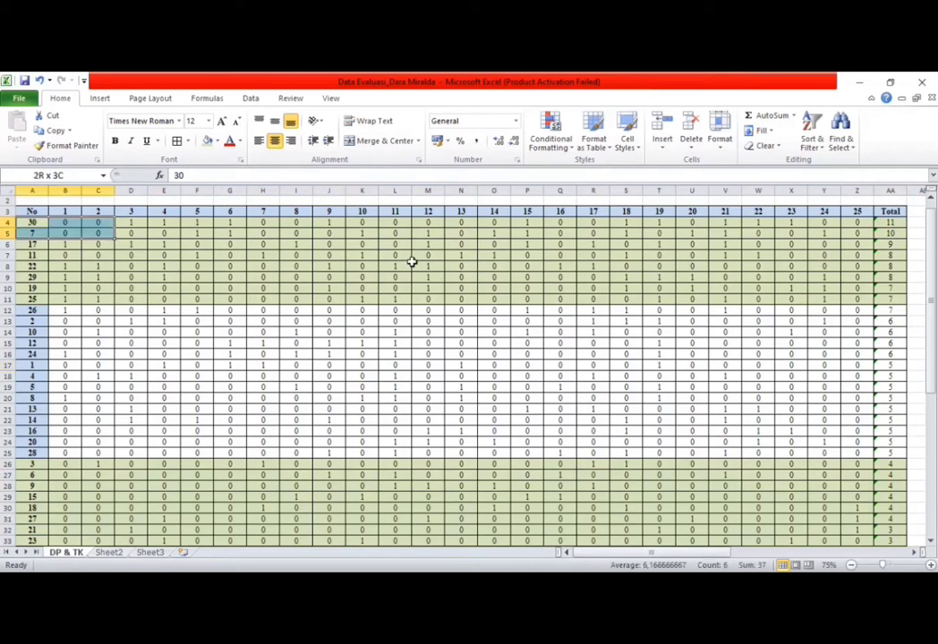
drag(411, 261, 896, 295)
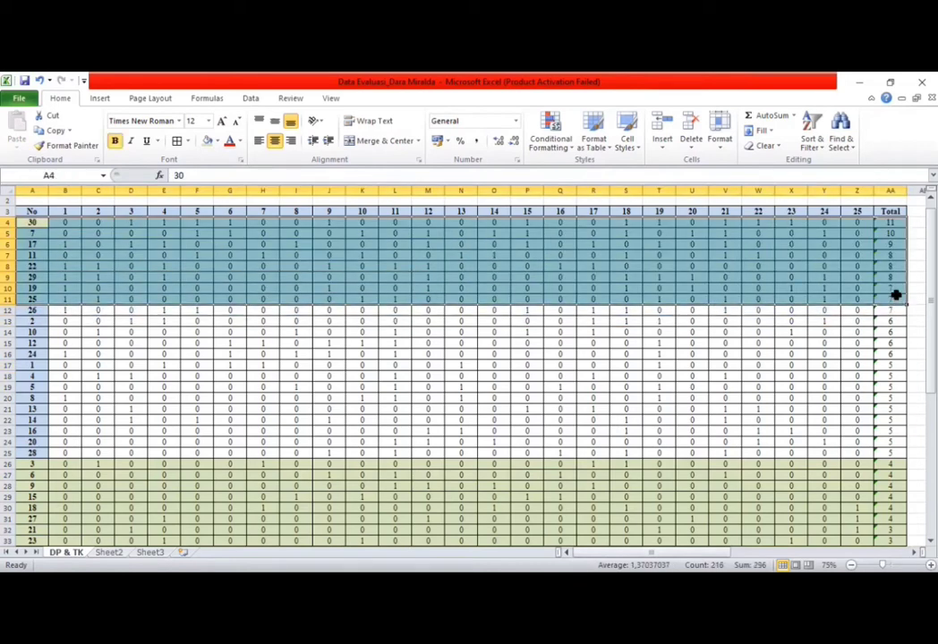
key(ctrl+c)
scroll(598, 287, right, 3)
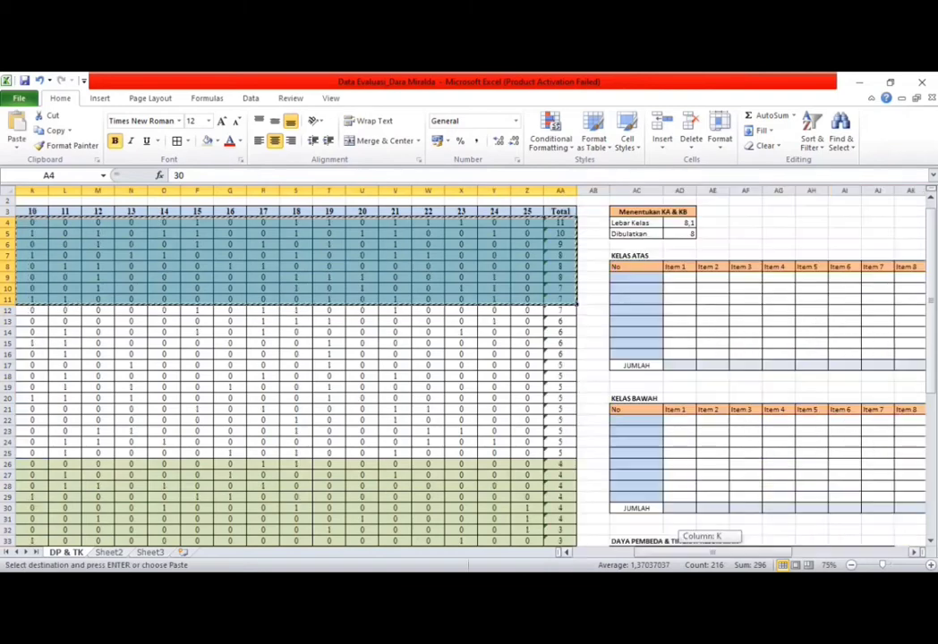
click(646, 279)
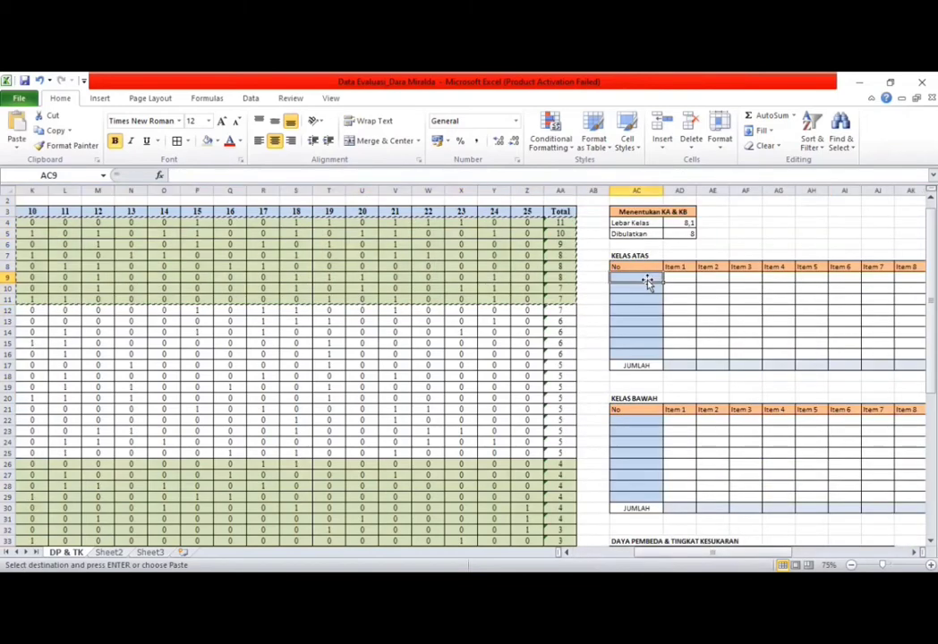
key(ctrl+v)
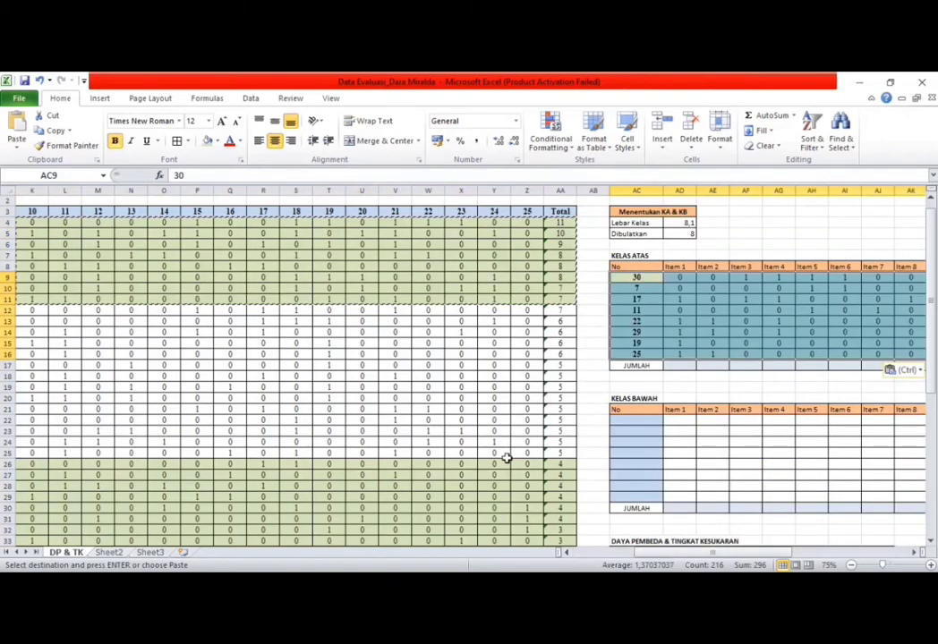
Step: Copy the last eight student rows, A26 to AA33, into the KELAS BAWAH table starting at AC22
drag(712, 552, 729, 548)
drag(31, 465, 892, 541)
key(ctrl+c)
scroll(506, 417, right, 5)
click(507, 419)
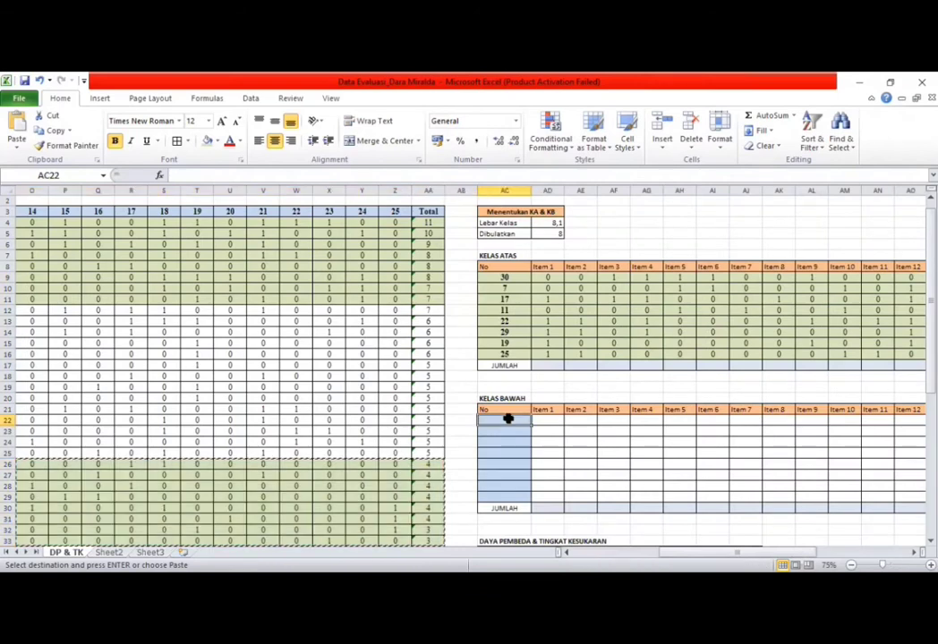
key(ctrl+v)
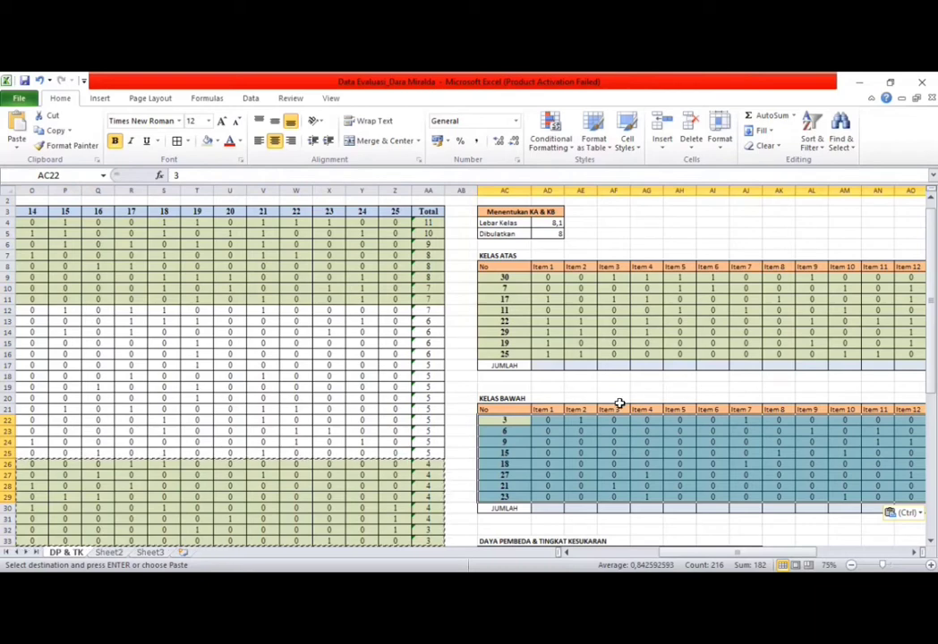
Step: Total Item 1 of KELAS ATAS in AD17 with =SUM(AD9:AD16) and fill the formula across the JUMLAH row to Item 25
click(549, 364)
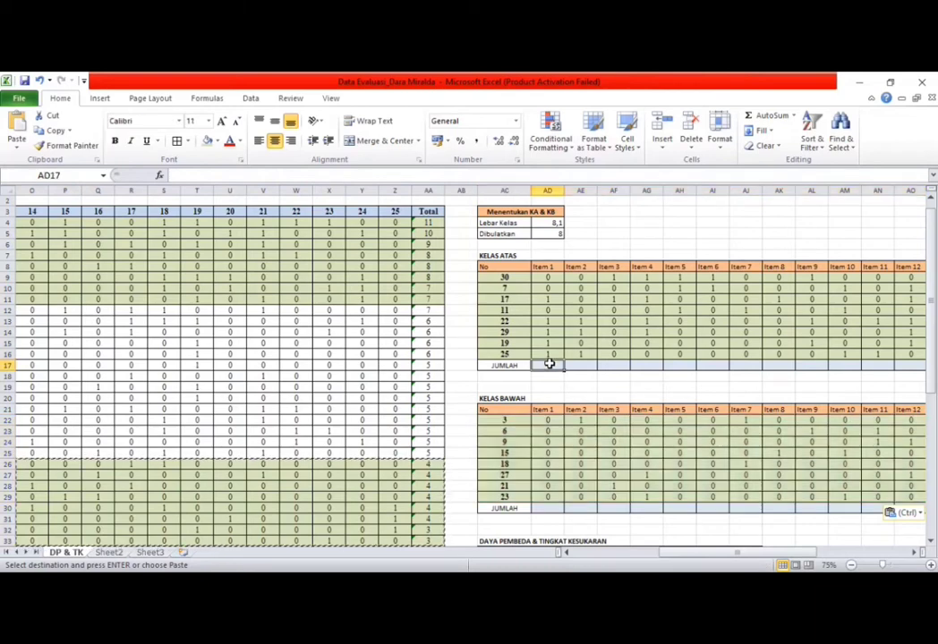
key(alt+equal)
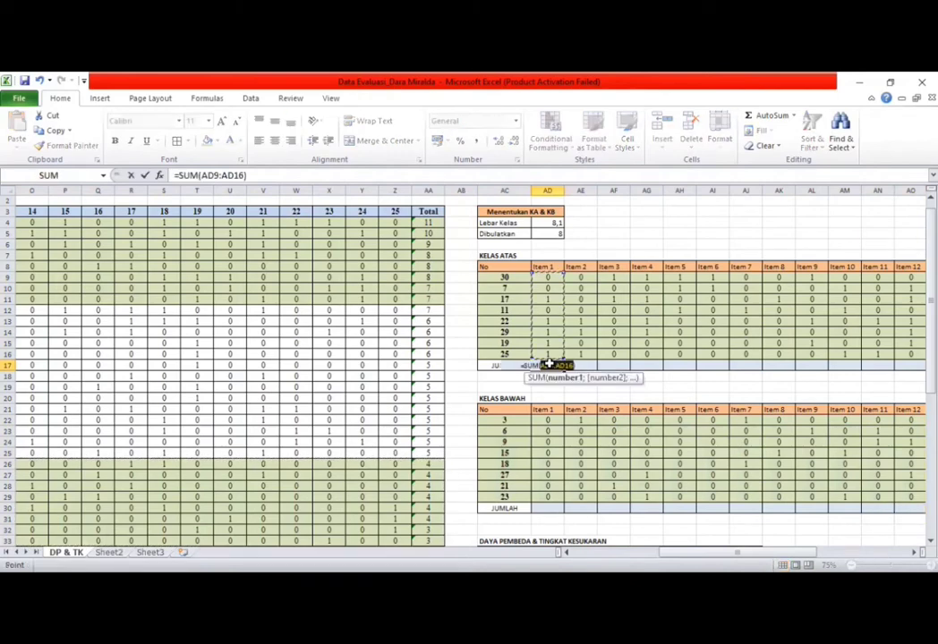
key(Return)
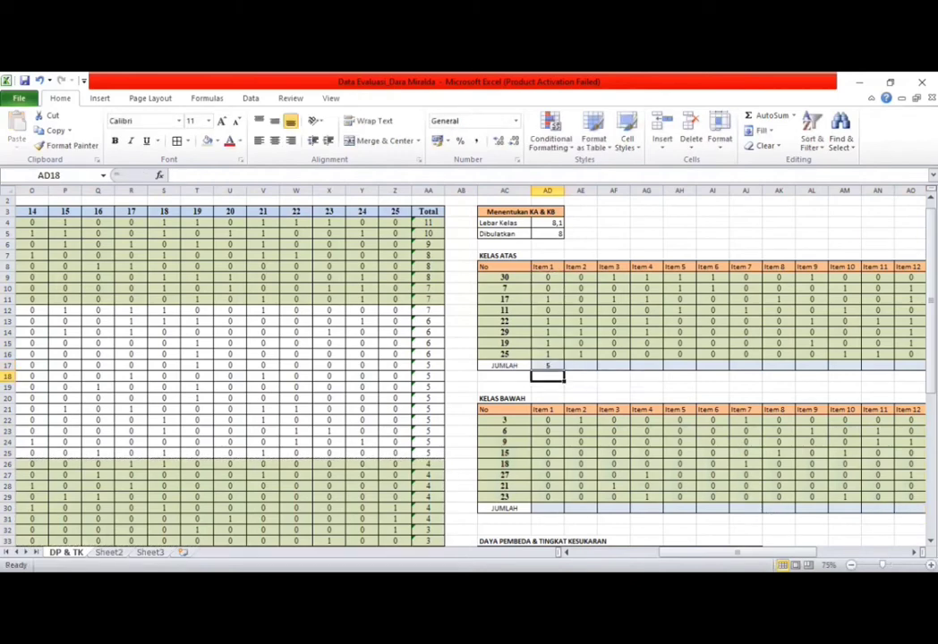
drag(783, 551, 841, 545)
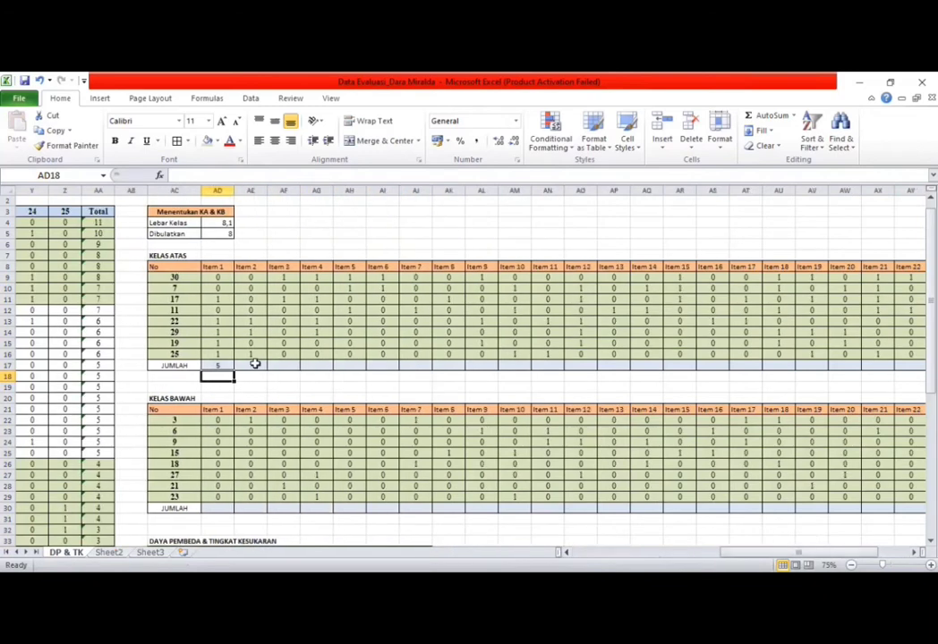
click(210, 366)
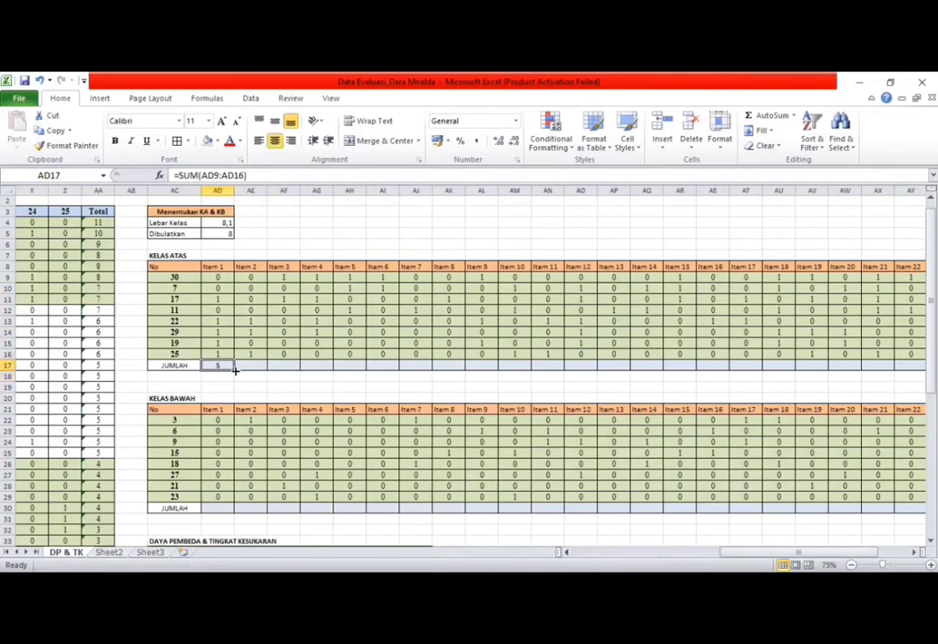
drag(235, 367, 817, 372)
drag(812, 368, 829, 368)
click(421, 400)
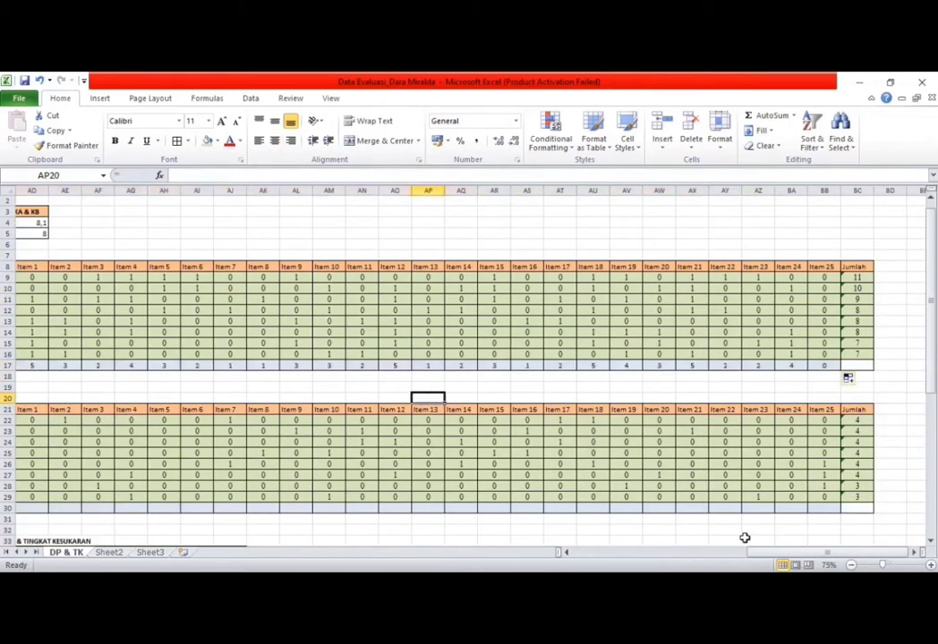
Step: Total Item 1 of KELAS BAWAH in AD30 with =SUM(AD22:AD29) and fill the formula across the JUMLAH row to Item 25
scroll(465, 376, left, 5)
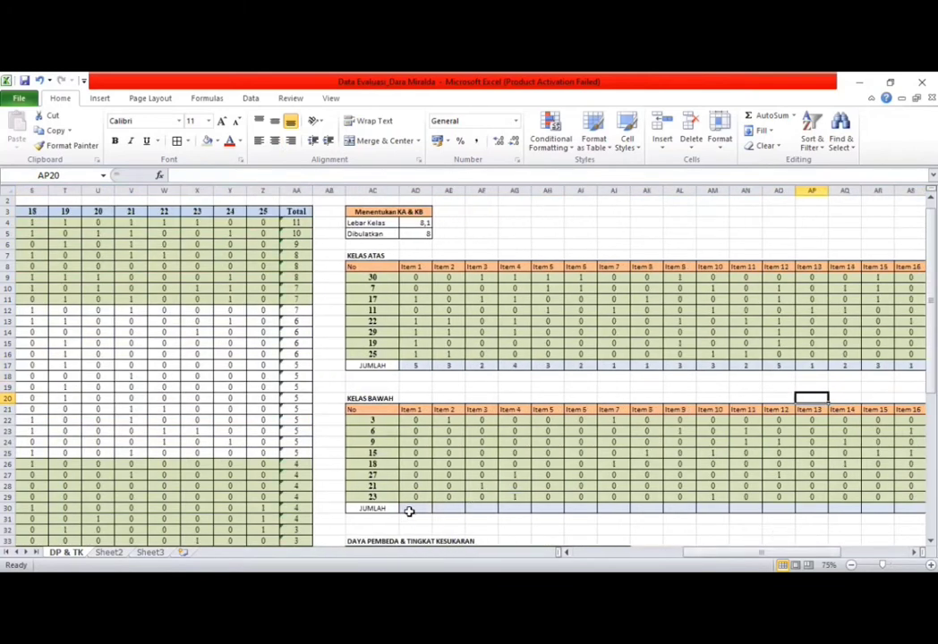
click(409, 510)
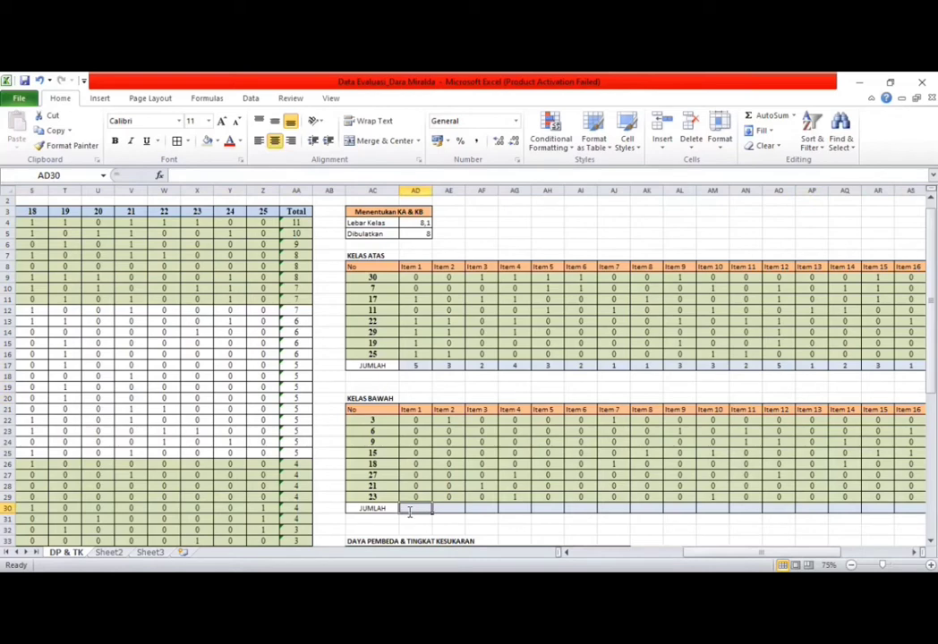
key(alt+equal)
key(Return)
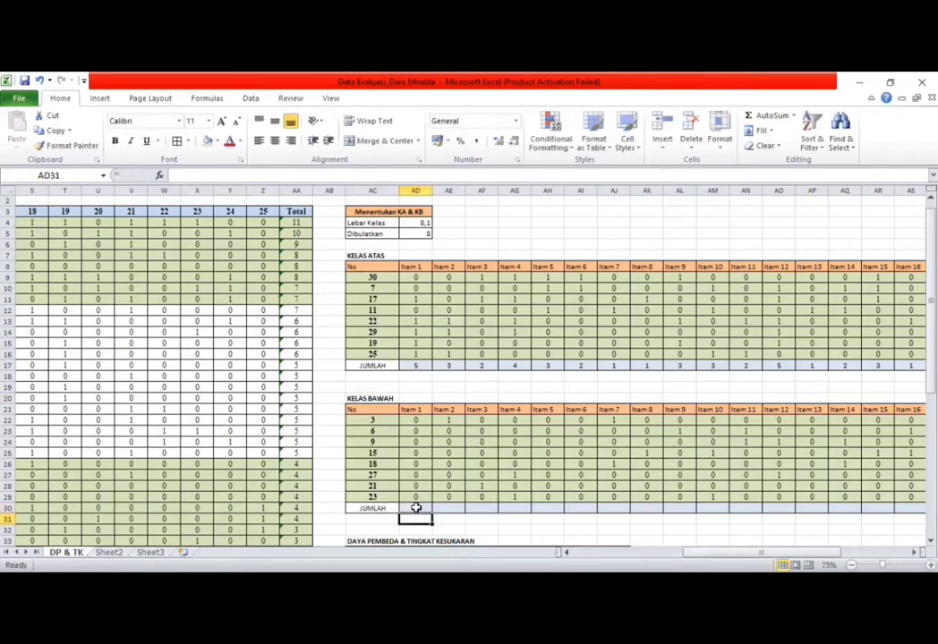
click(413, 507)
drag(432, 509, 837, 502)
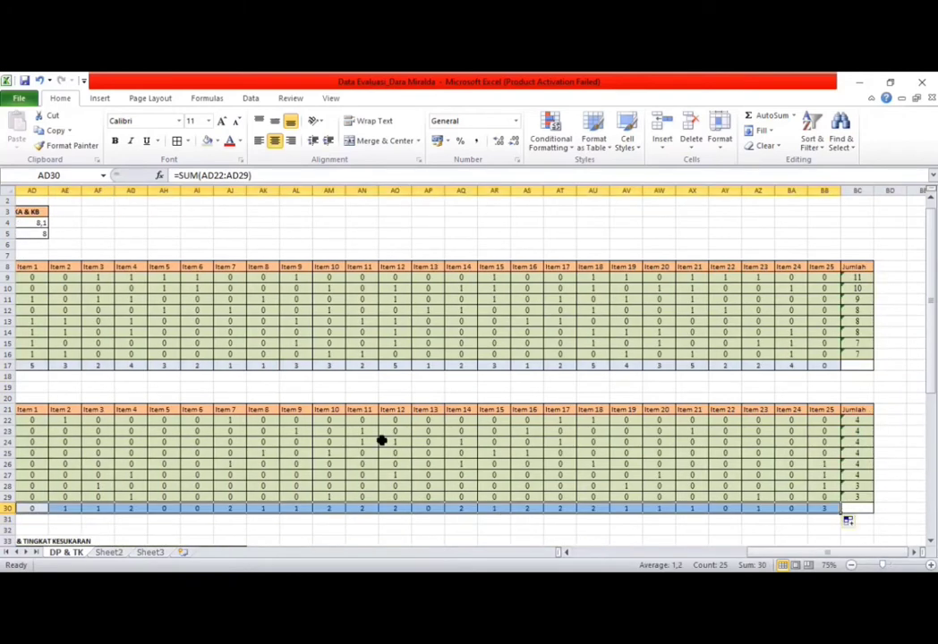
scroll(381, 440, left, 3)
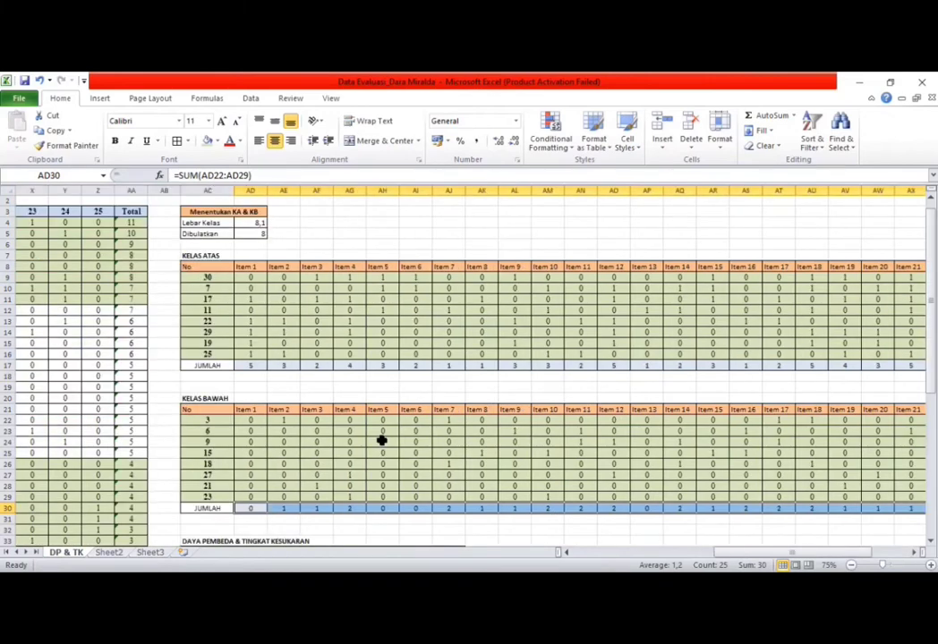
click(339, 321)
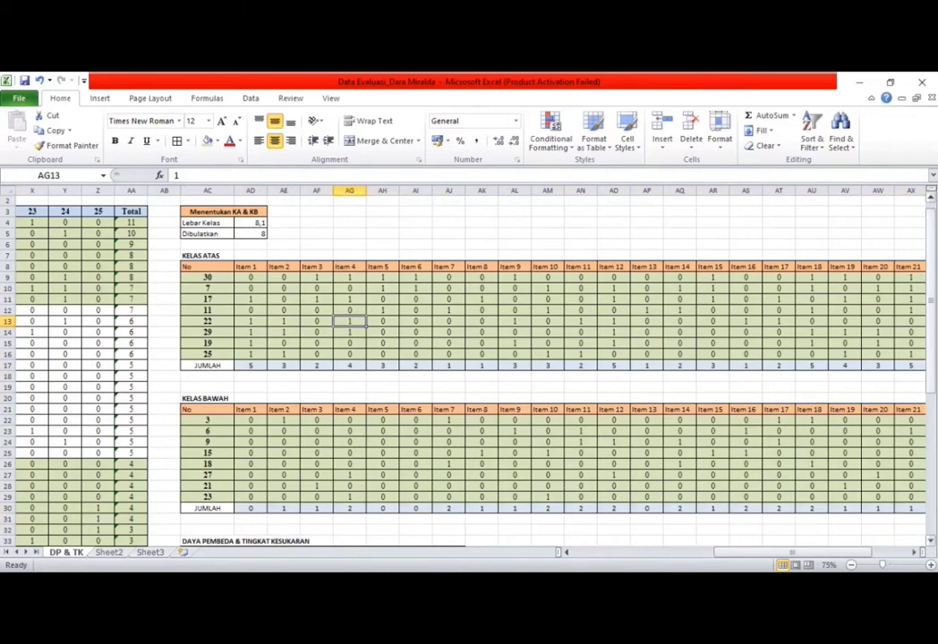
Step: Examine the DAYA PEMBEDA & TINGKAT KESUKARAN table, check the JBa definition in the Word document, and return to the KELAS ATAS item totals in Excel
drag(931, 269, 930, 324)
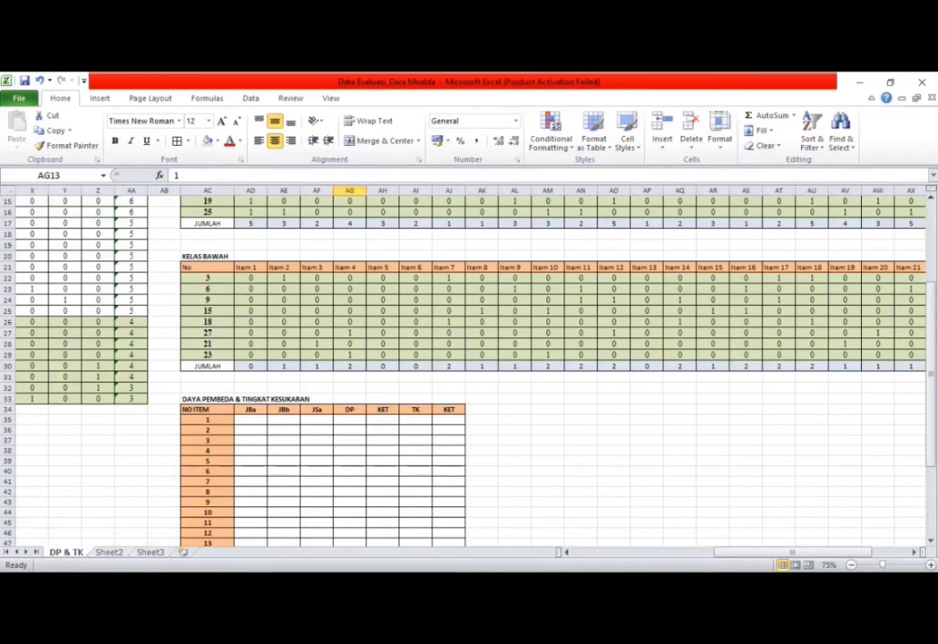
click(791, 449)
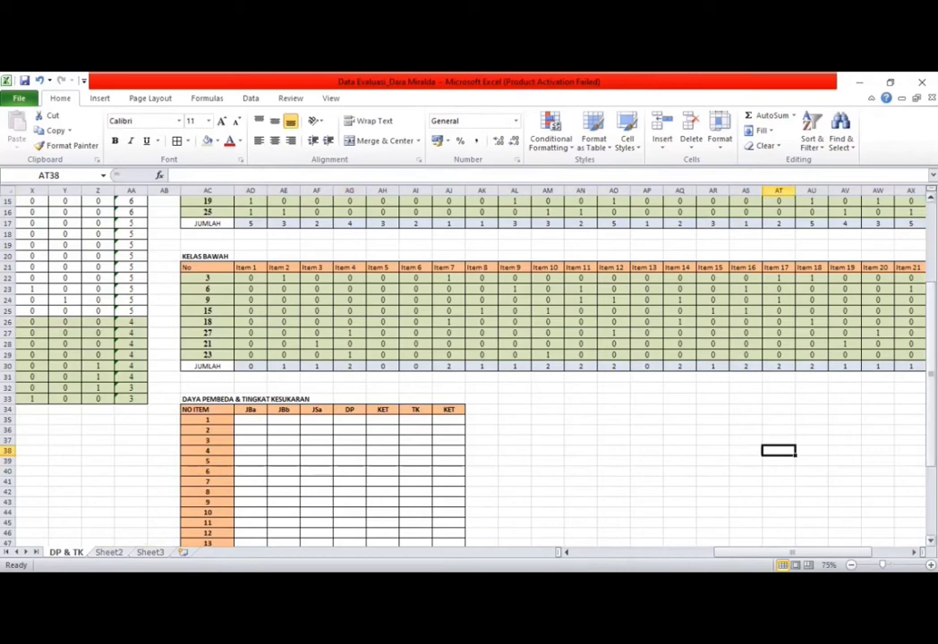
scroll(465, 358, up, 1)
scroll(465, 357, right, 4)
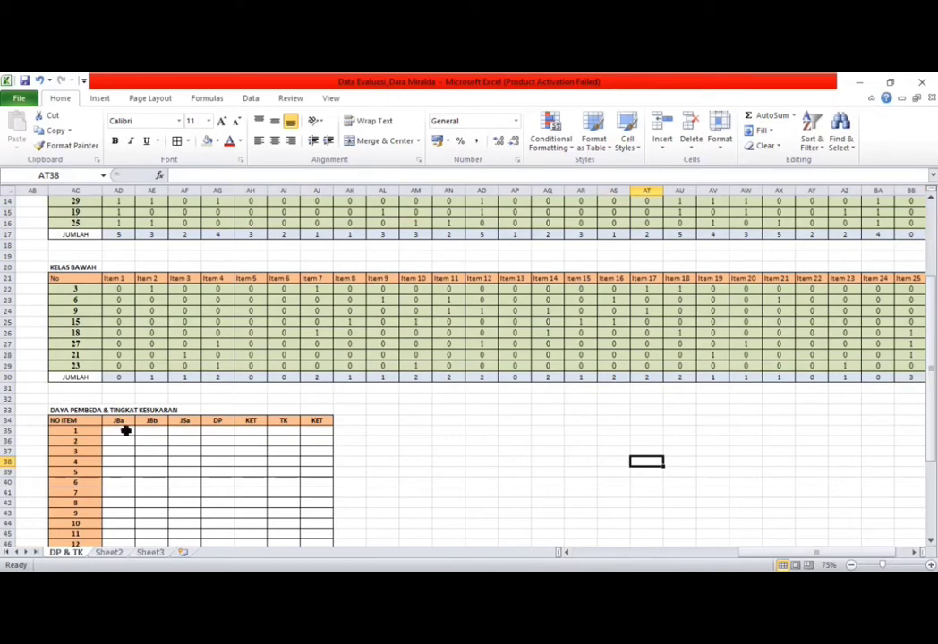
click(118, 421)
key(alt+Tab)
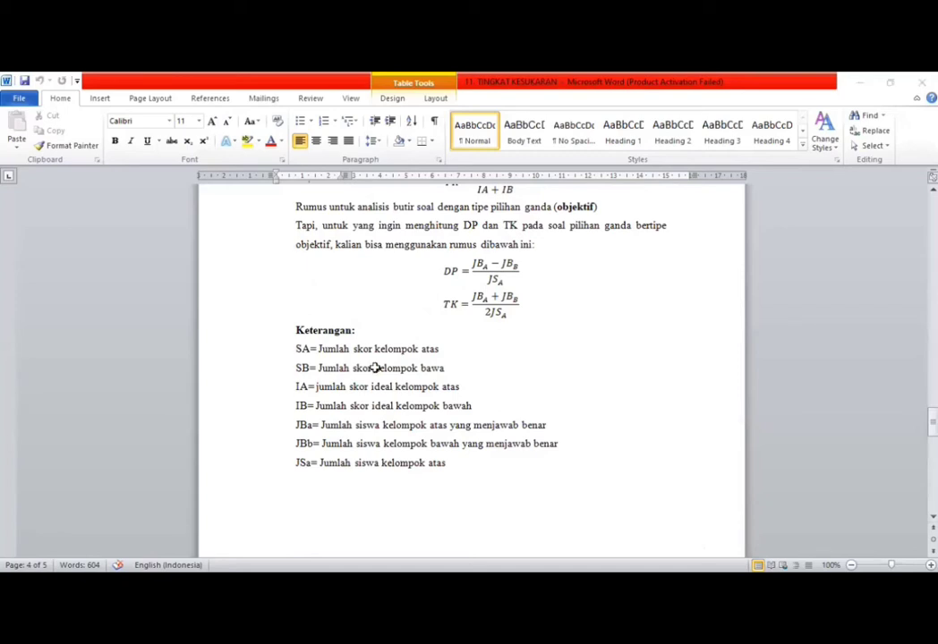
key(alt+Tab)
click(111, 231)
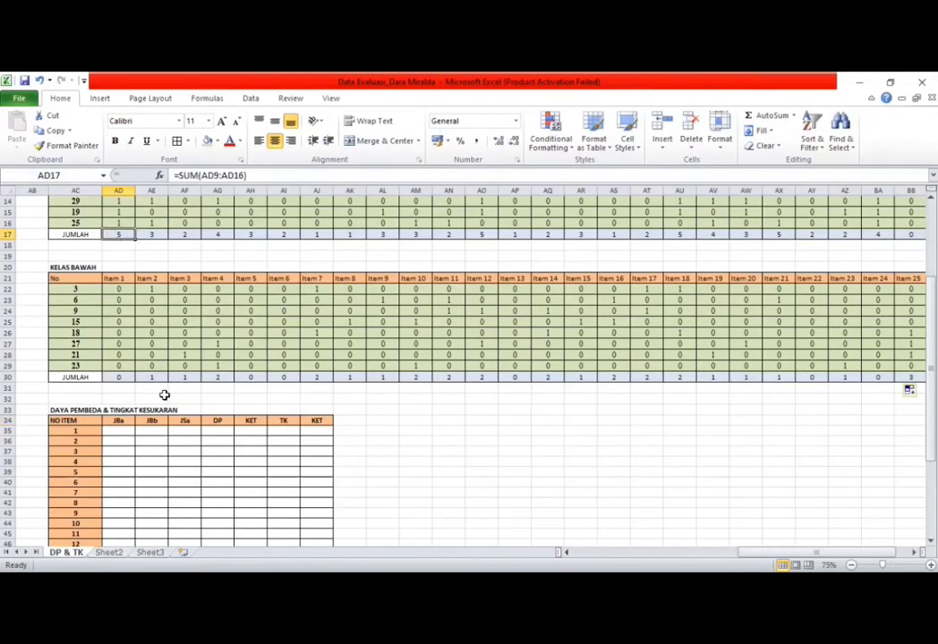
Step: Enter the JBa values 5, 3, 2, 4 and 4 for items 1 to 5, in AD35 to AD39
click(120, 430)
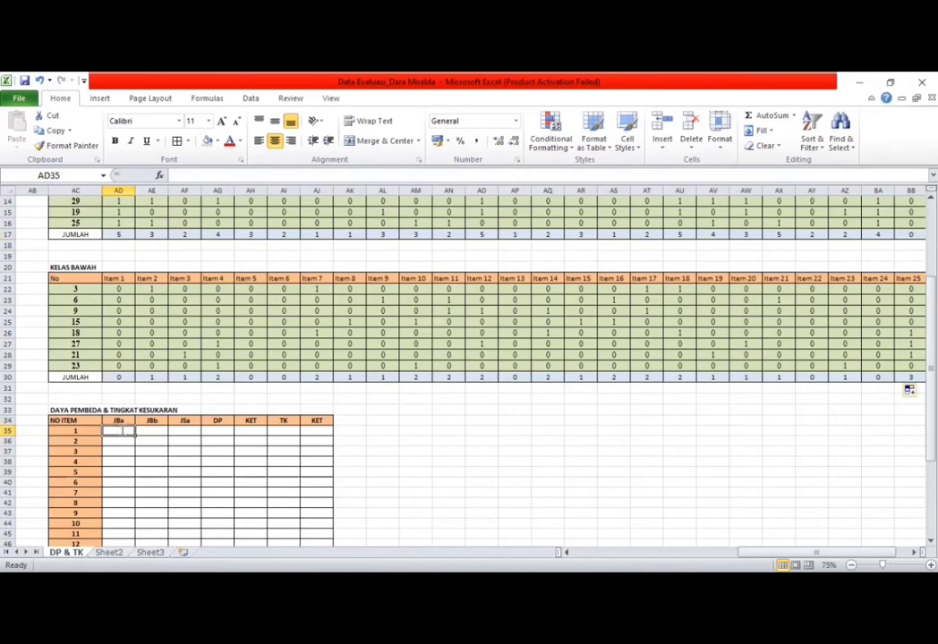
text(5)
key(Return)
text(3)
key(Return)
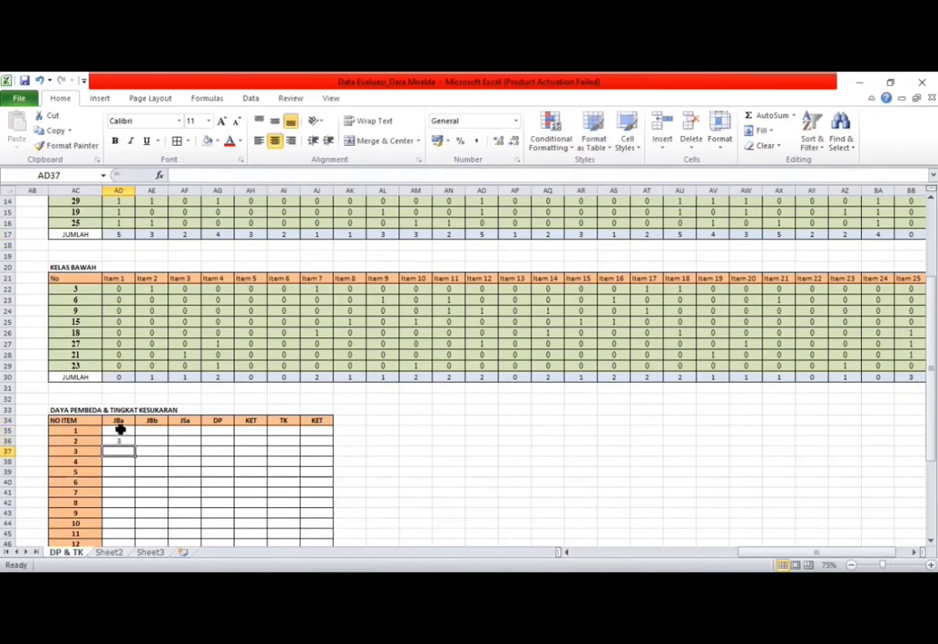
text(2)
key(Return)
text(4)
key(Return)
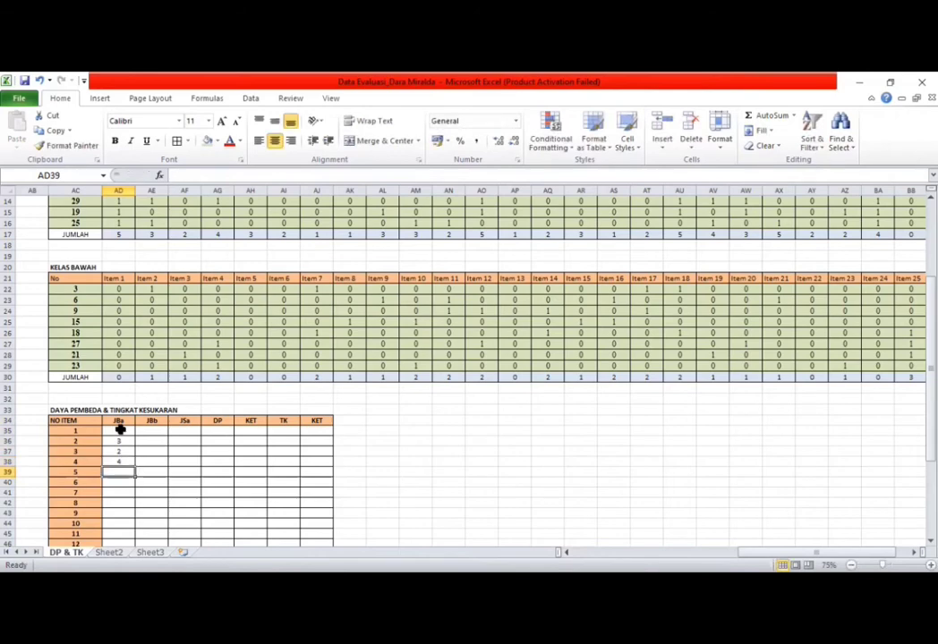
text(4)
key(Return)
Step: Enter the JBa values 2, 1, 1, 3 and 3 for items 6 to 10, in AD40 to AD44
text(2)
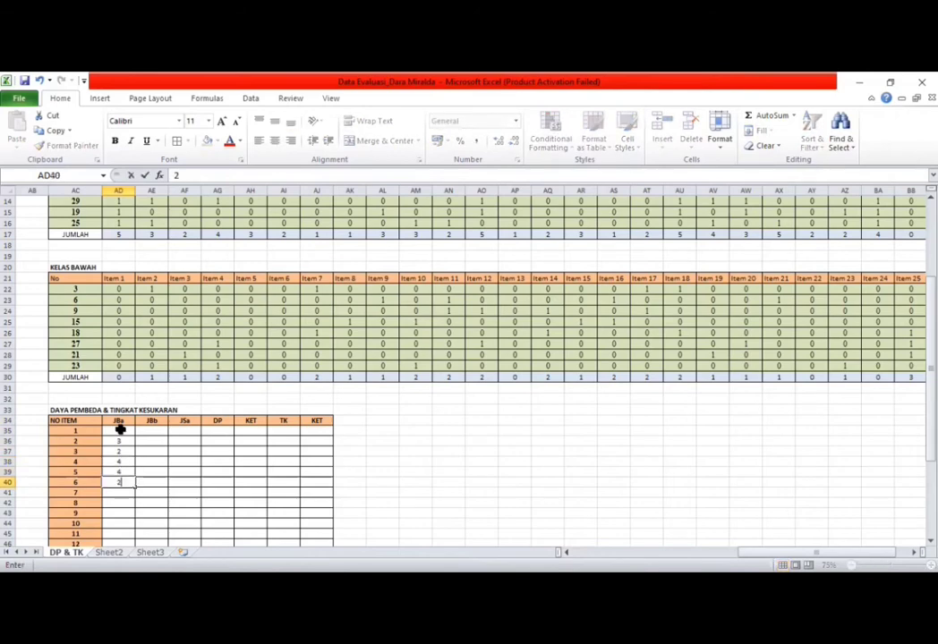
key(Return)
text(1)
key(Return)
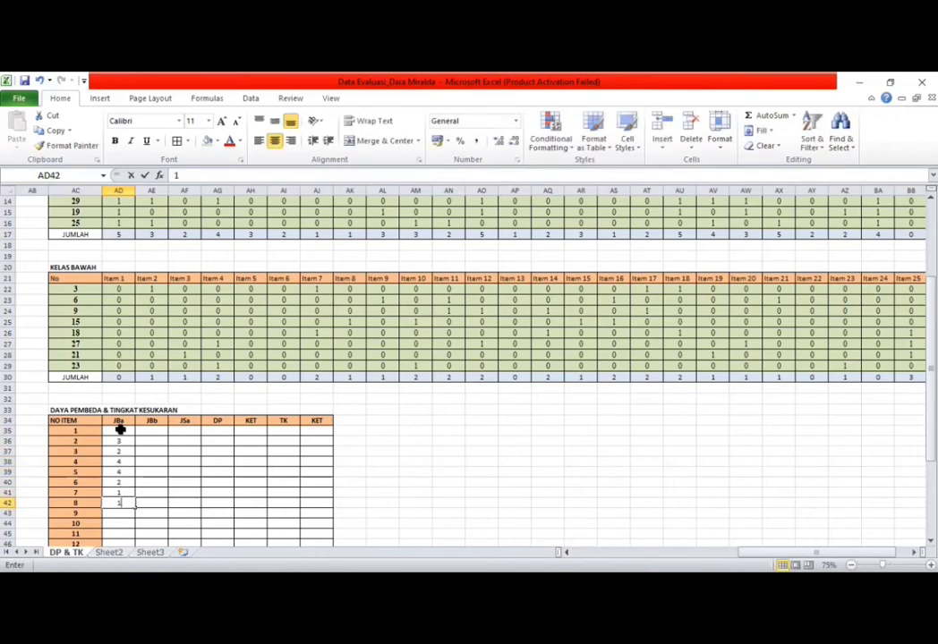
text(1)
key(Return)
text(3)
key(Return)
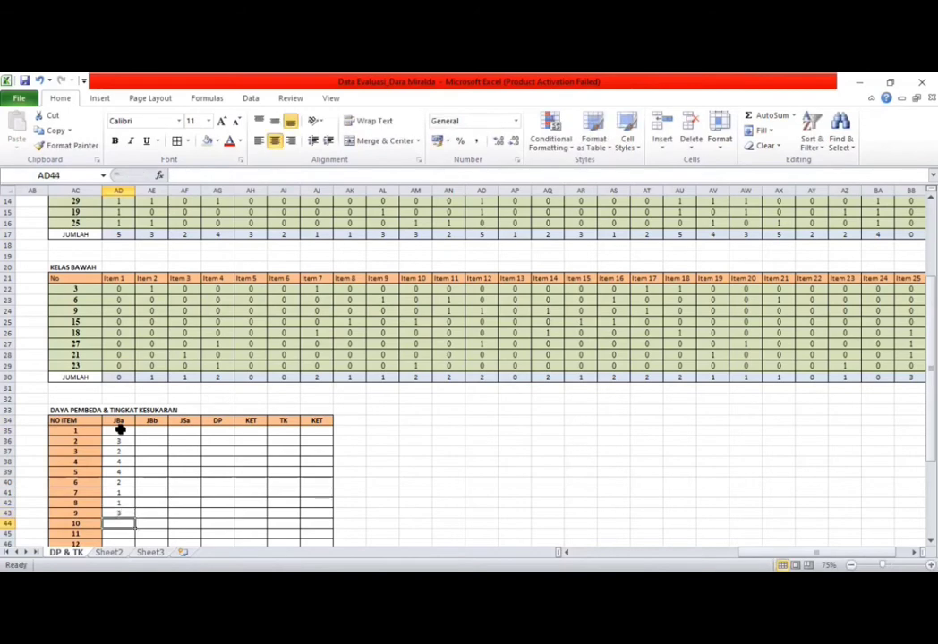
text(3)
key(Return)
Step: Enter the JBa values 2, 5, 1, 2 and 3 for items 11 to 15, in AD45 to AD49
text(2)
key(Return)
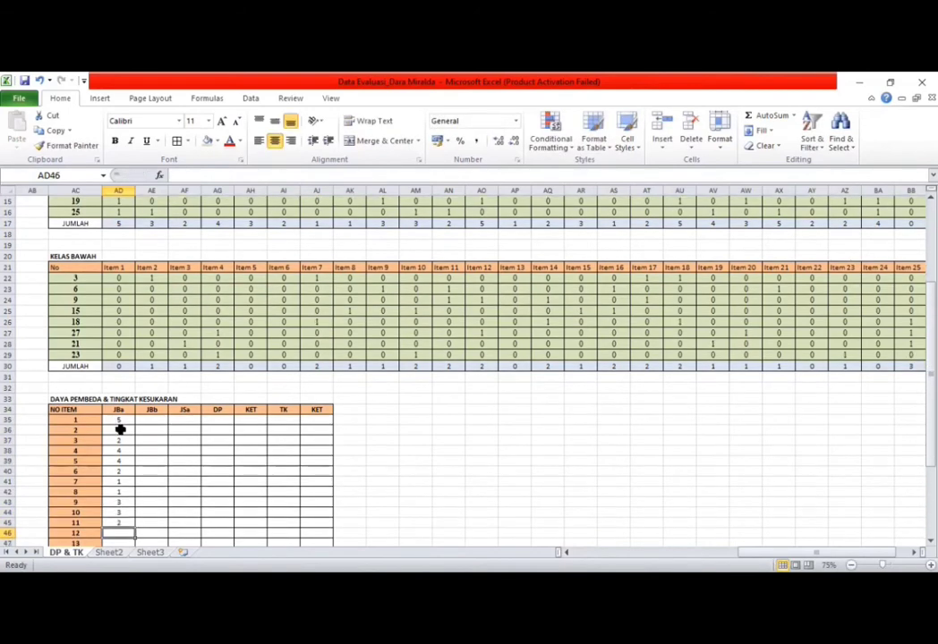
text(5)
key(Return)
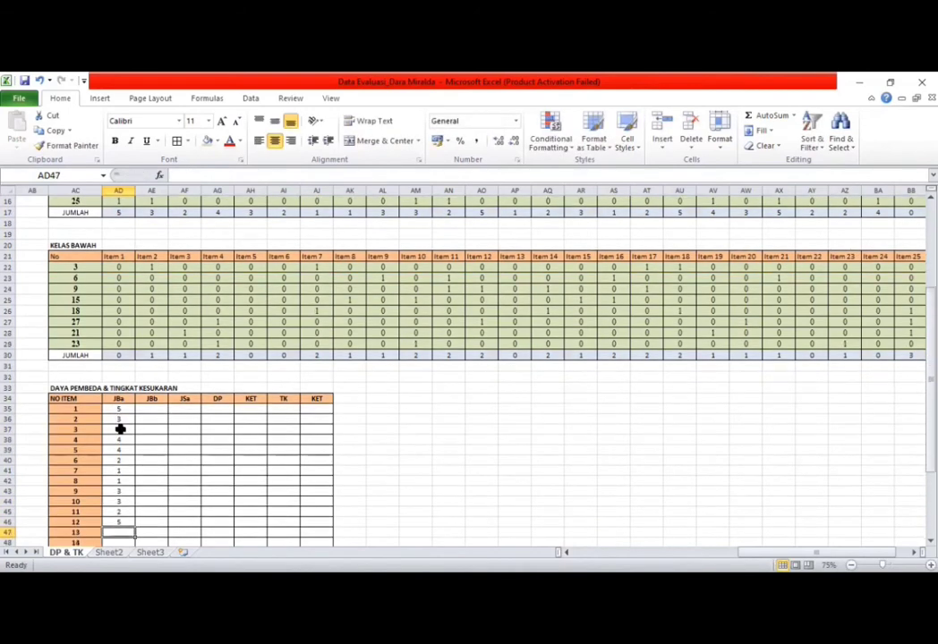
text(1)
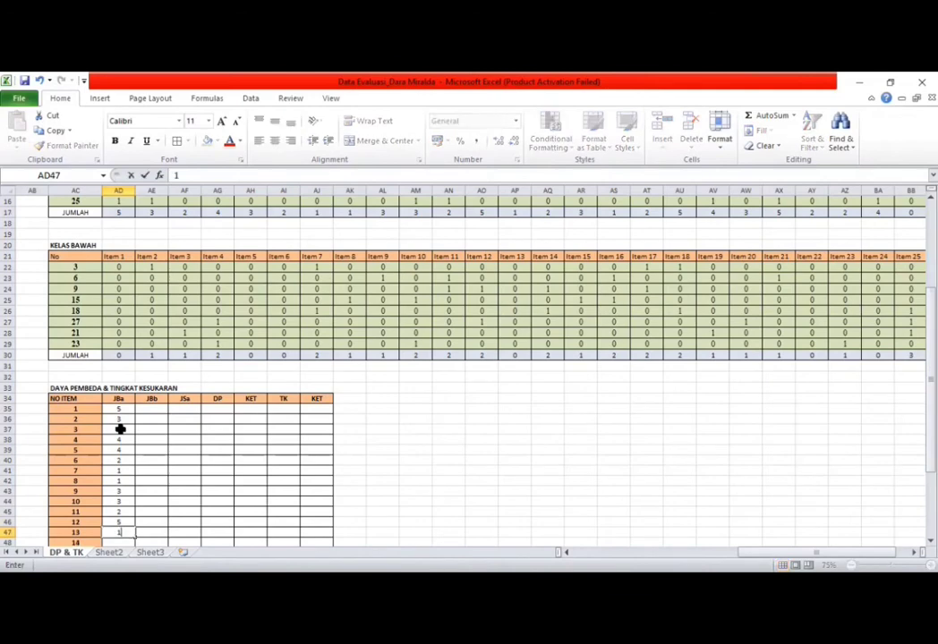
key(Return)
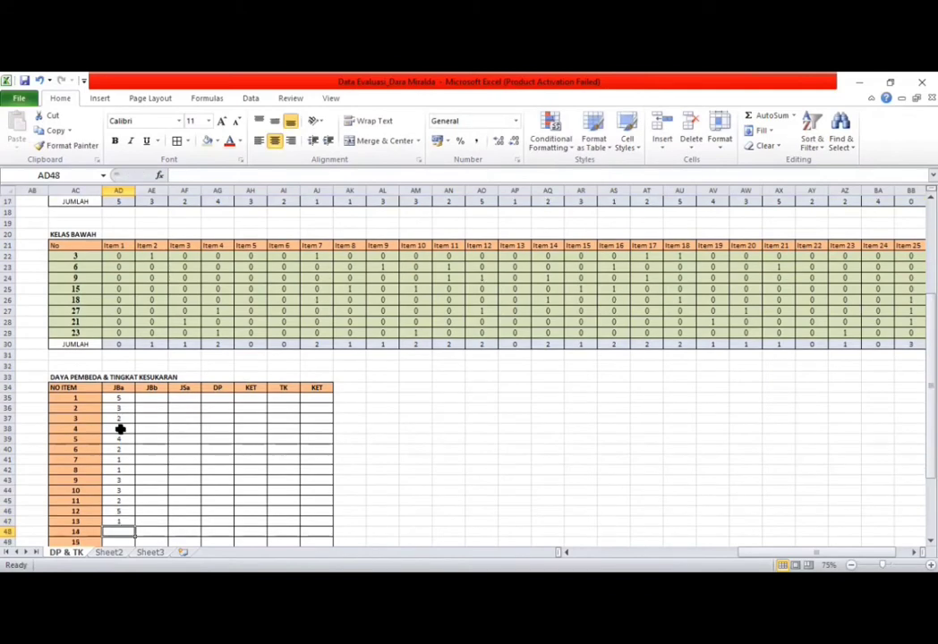
text(2)
key(Return)
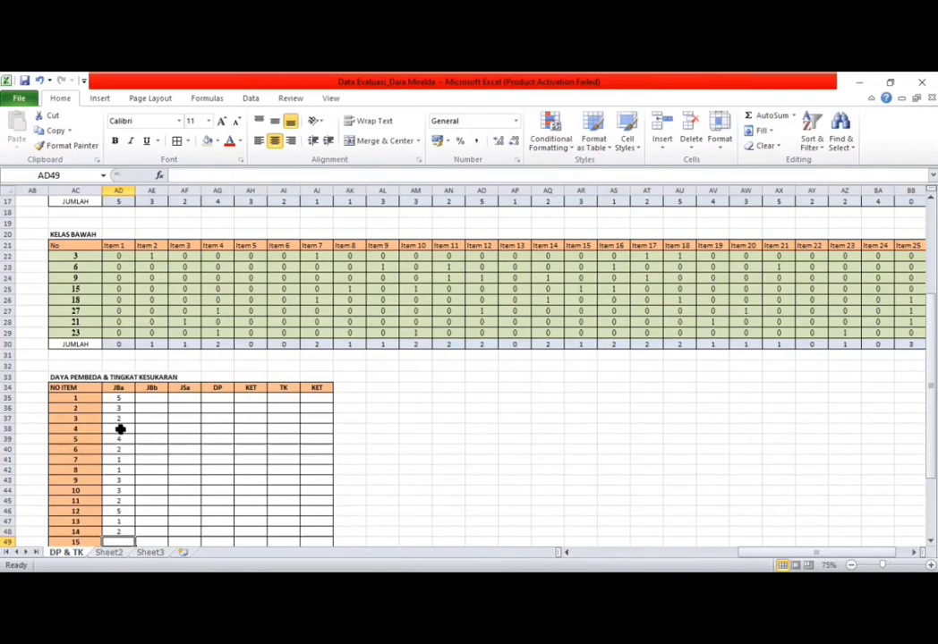
text(3)
key(Return)
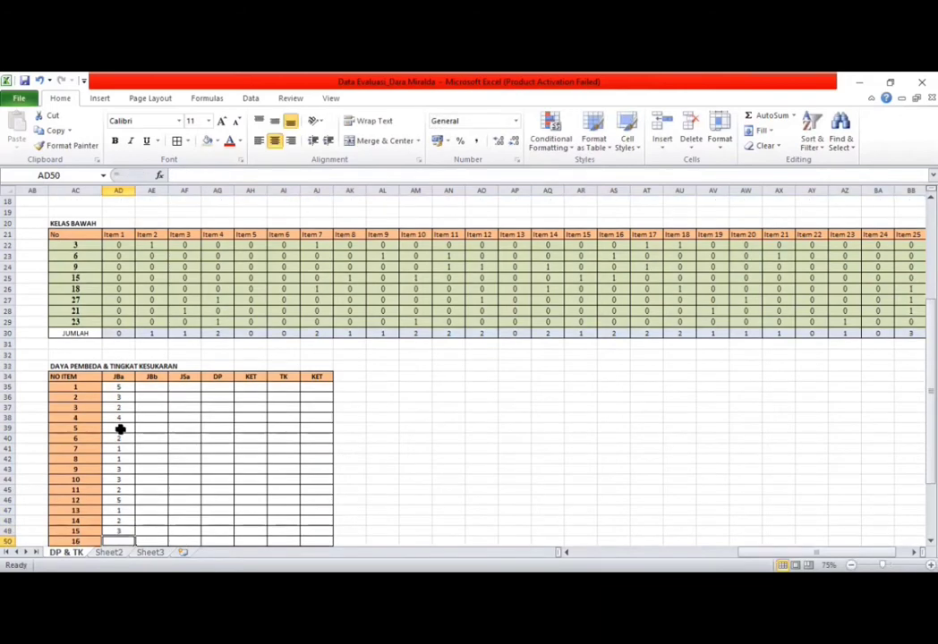
Step: Enter the JBa values 1, 2, 5, 4 and 3 for items 16 to 20, in AD50 to AD54
text(1)
key(Return)
text(2)
key(Return)
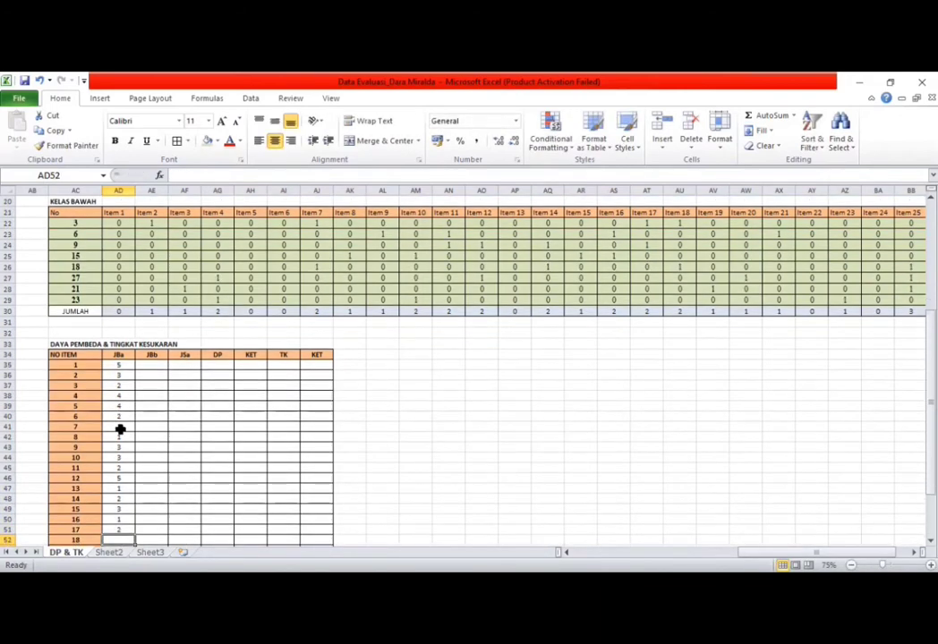
text(5)
key(Return)
text(4)
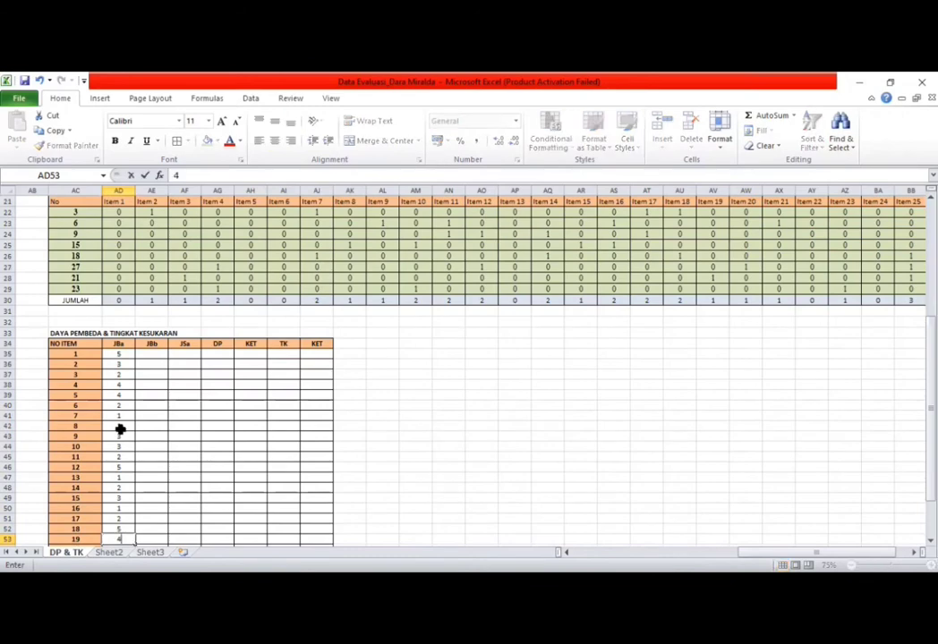
key(Return)
text(3)
key(Return)
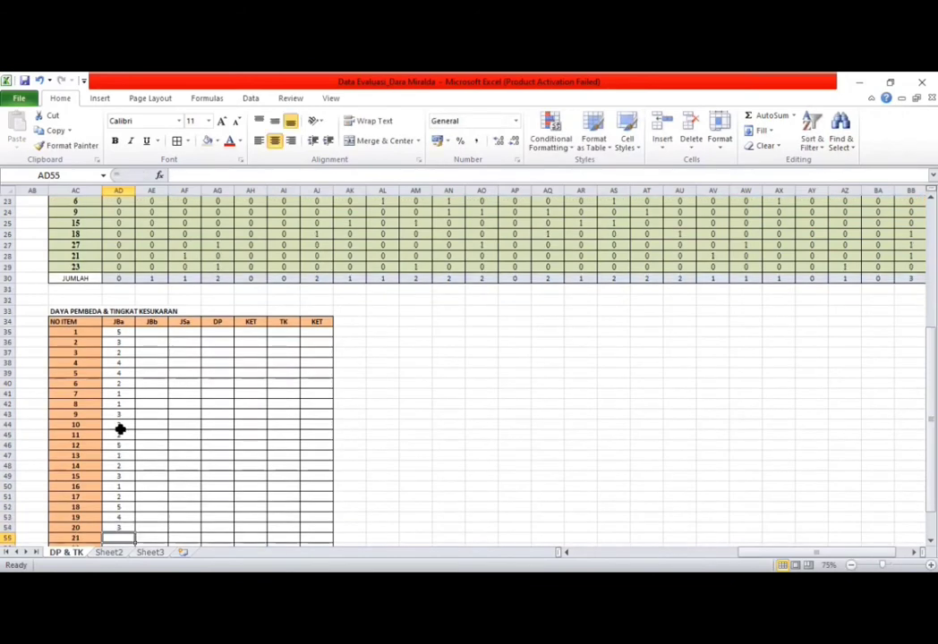
Step: Enter the JBa values 5, 2, 2, 4 and 0 for items 21 to 25, in AD55 to AD59
text(5)
key(Return)
text(2)
key(Return)
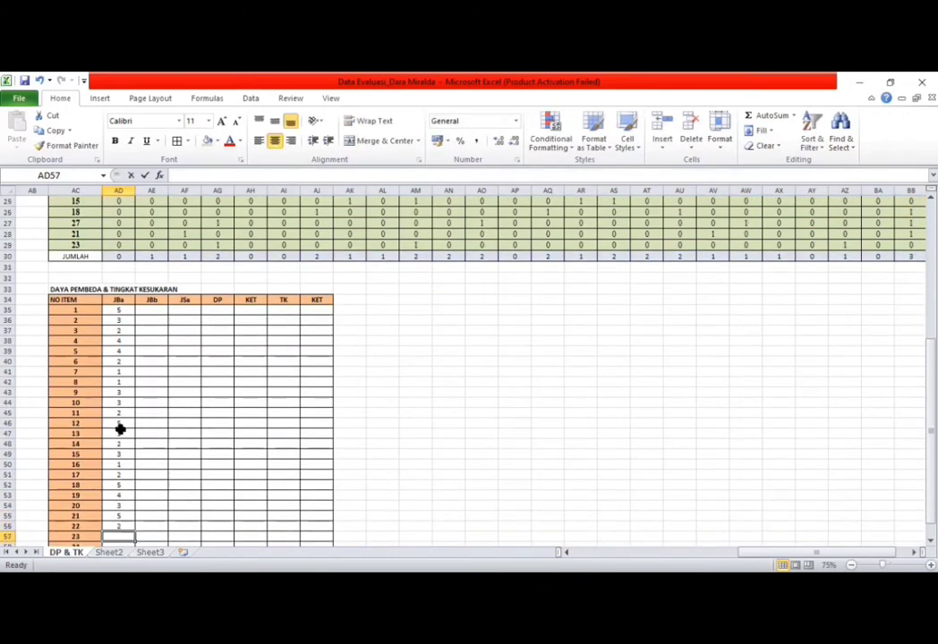
text(2)
key(Return)
text(4)
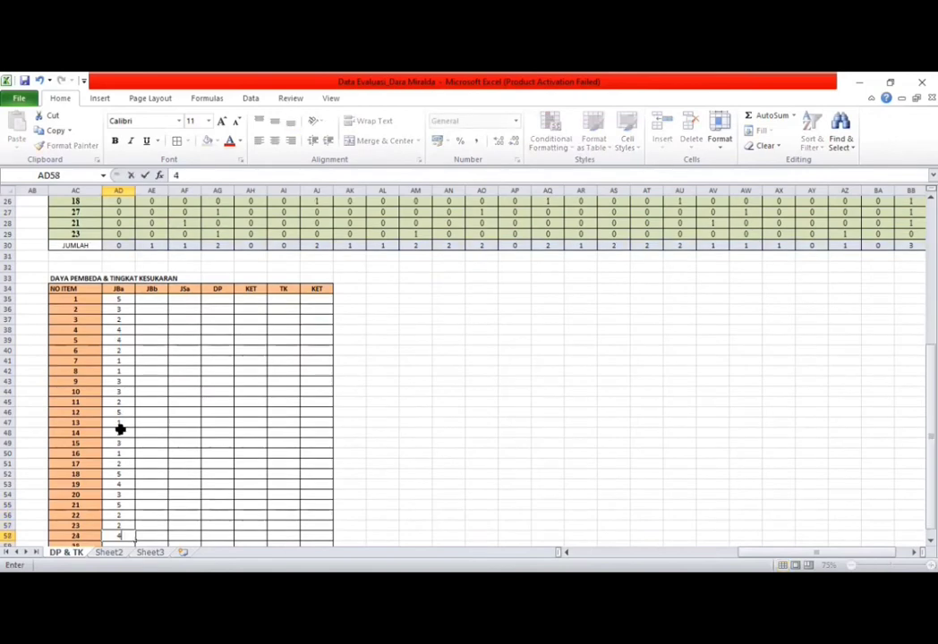
key(Return)
text(0)
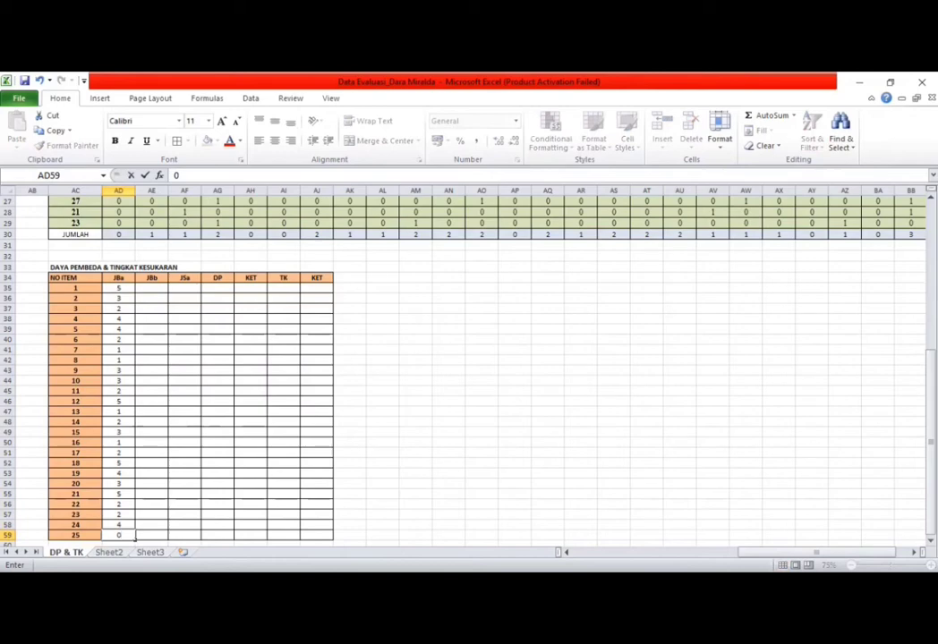
Step: Check the JBb definition in the Word document, and enter the JBb values 0, 1, 1, 2 and 0 for items 1 to 5 in Excel
key(alt+Tab)
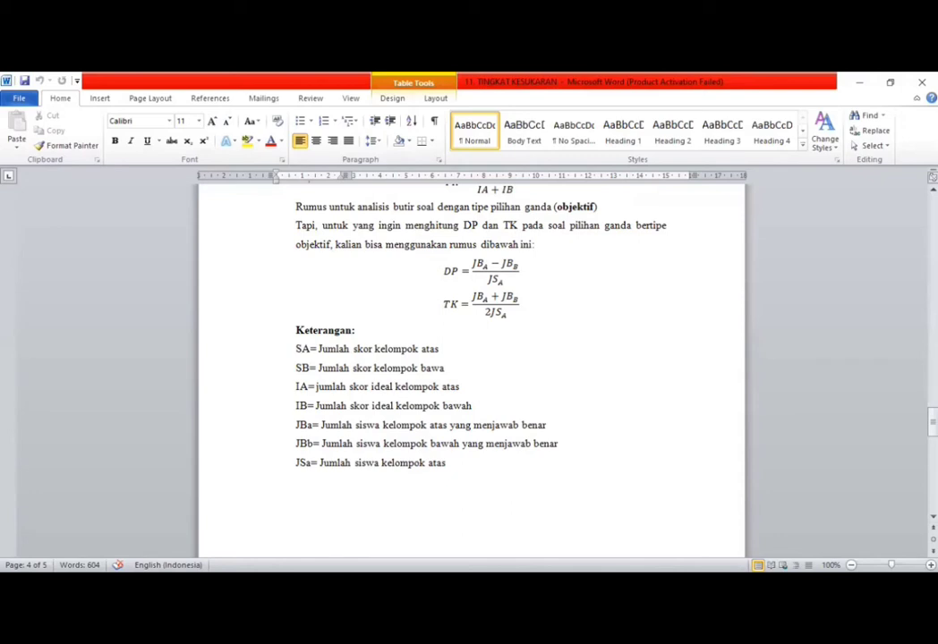
key(alt+Tab)
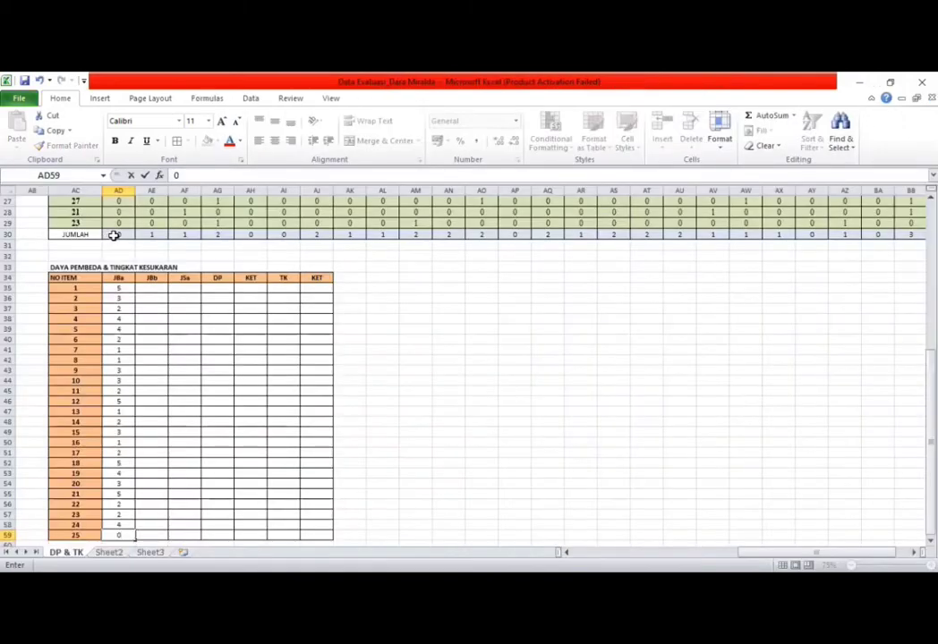
click(154, 288)
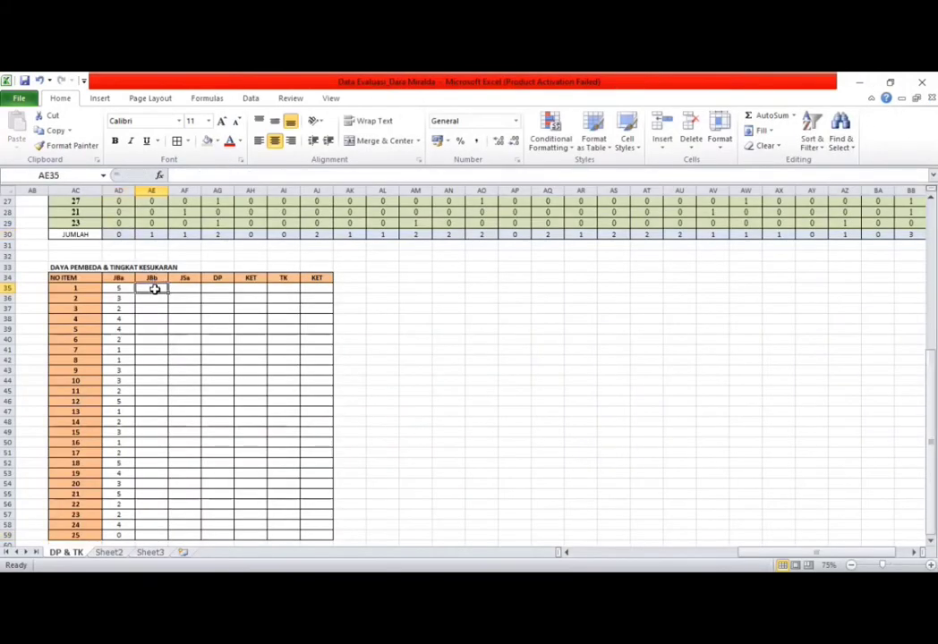
text(0)
key(Return)
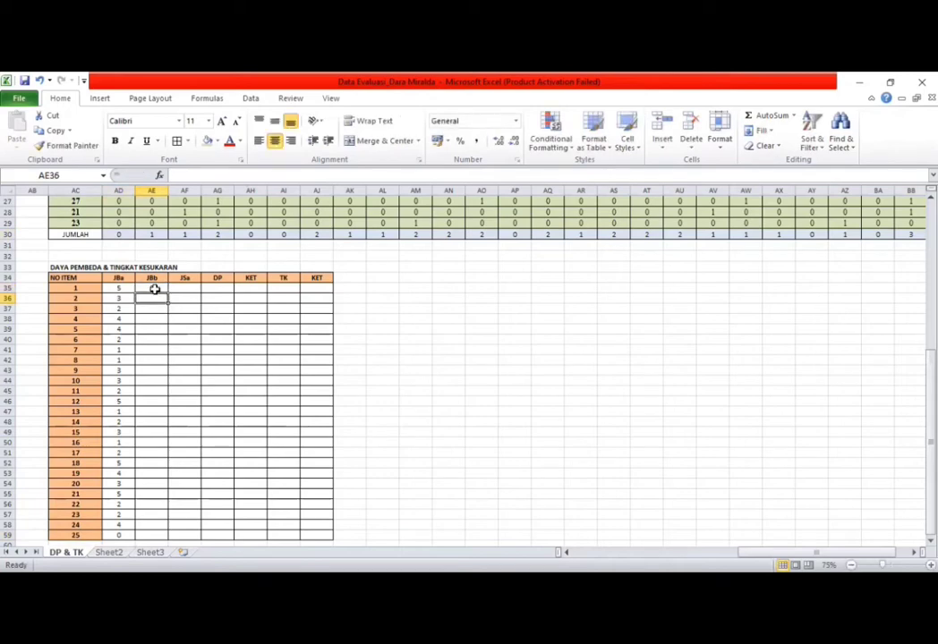
text(1)
key(Return)
text(1)
key(Return)
text(2)
key(Return)
text(0)
key(Return)
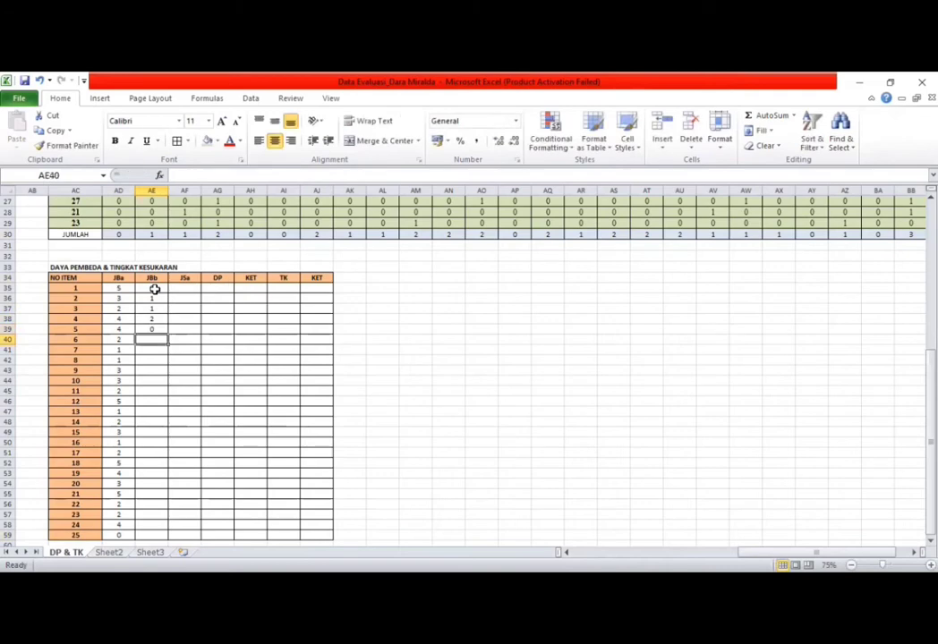
Step: Enter the JBb values 0, 2, 1, 1 and 2 for items 6 to 10, in AE40 to AE44
text(0)
key(Return)
text(2)
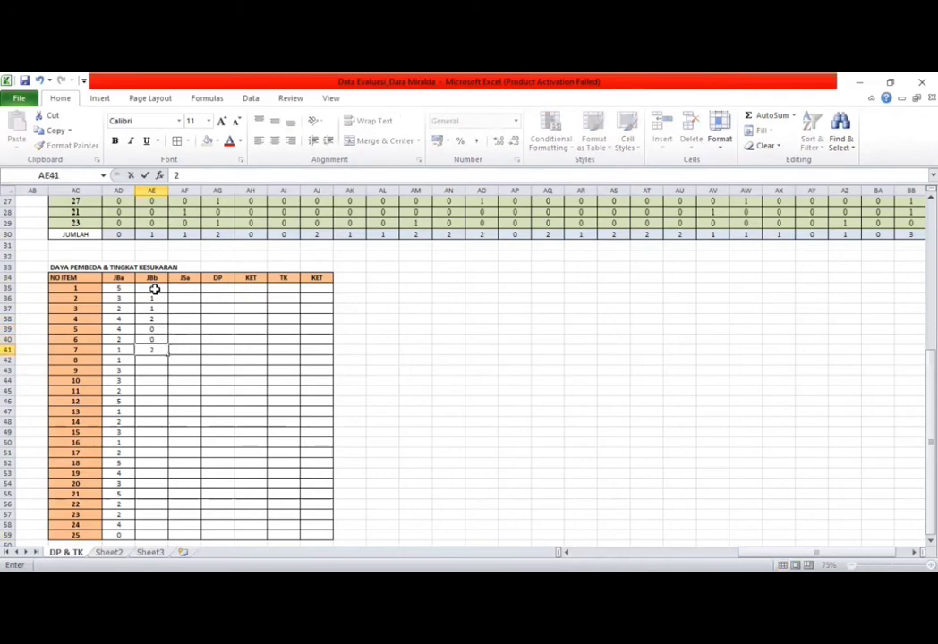
key(Return)
text(1)
key(Return)
text(1)
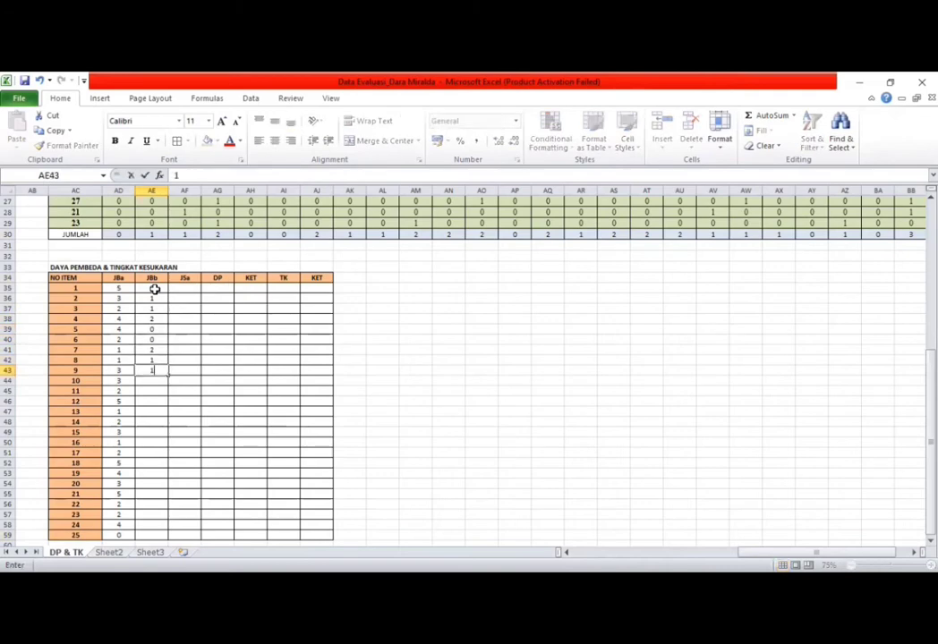
key(Return)
text(2)
key(Return)
Step: Enter the JBb values 2, 2, 0, 2 and 1 for items 11 to 15, in AE45 to AE49
text(2)
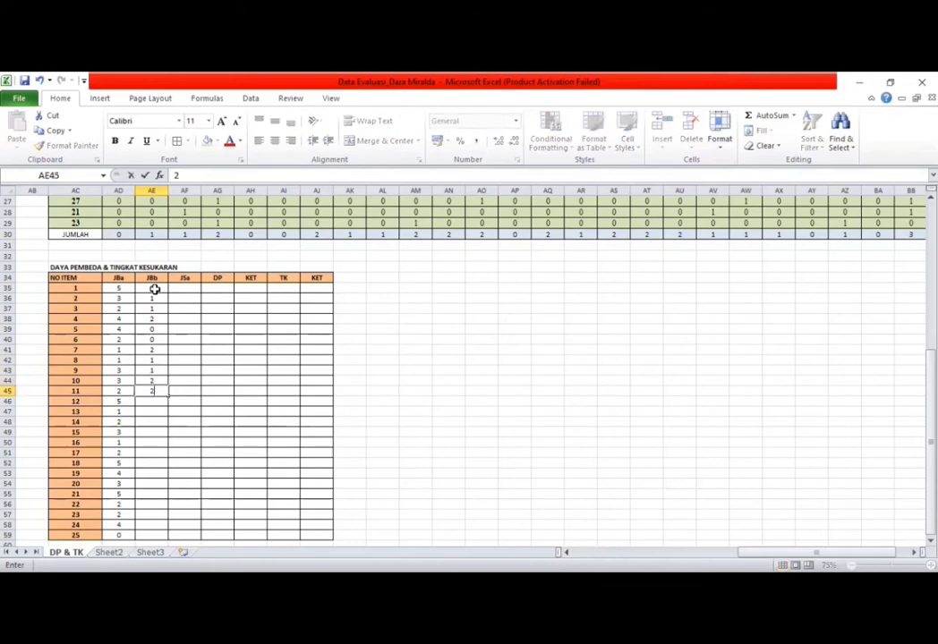
key(Return)
text(2)
key(Return)
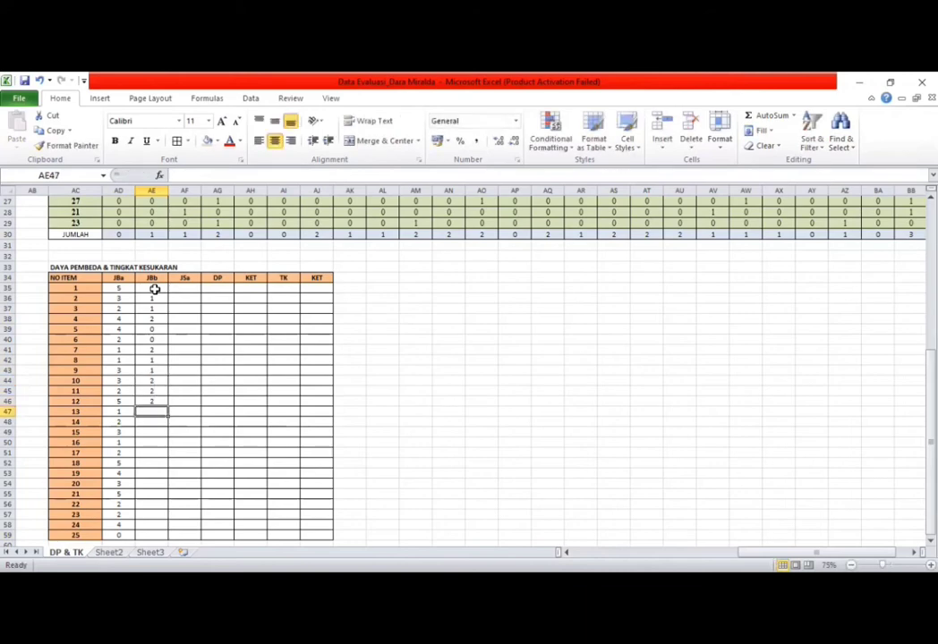
text(0)
key(Return)
text(2)
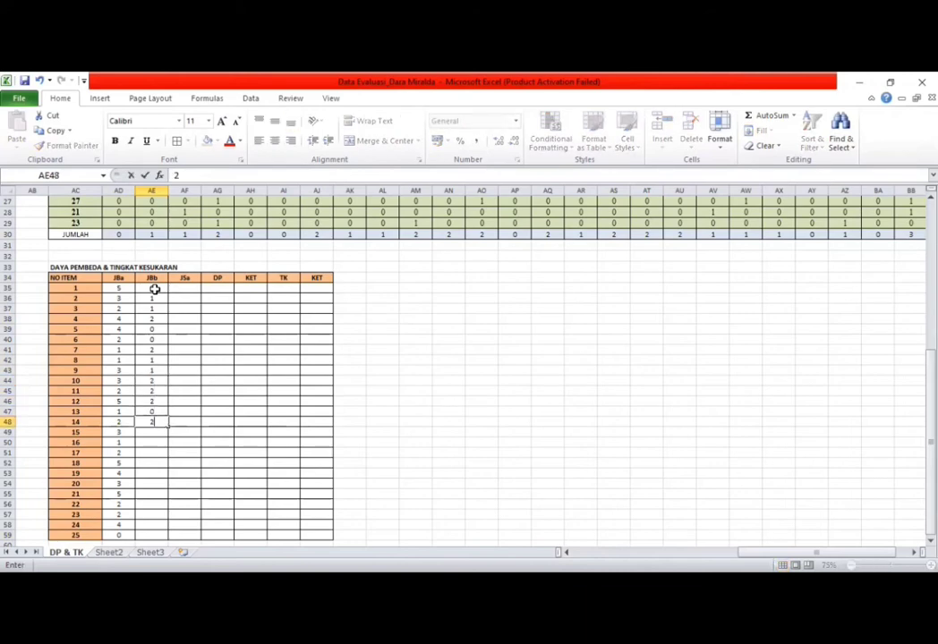
key(Return)
text(1)
key(Return)
Step: Enter the JBb values 2, 2, 2, 1 and 1 for items 16 to 20, in AE50 to AE54
text(2)
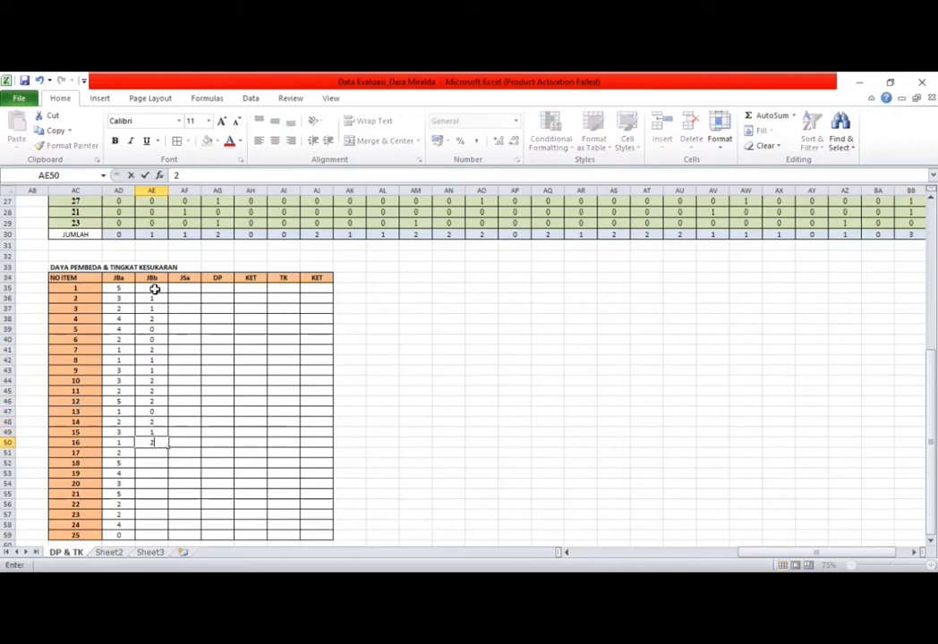
key(Return)
text(2)
key(Return)
text(2)
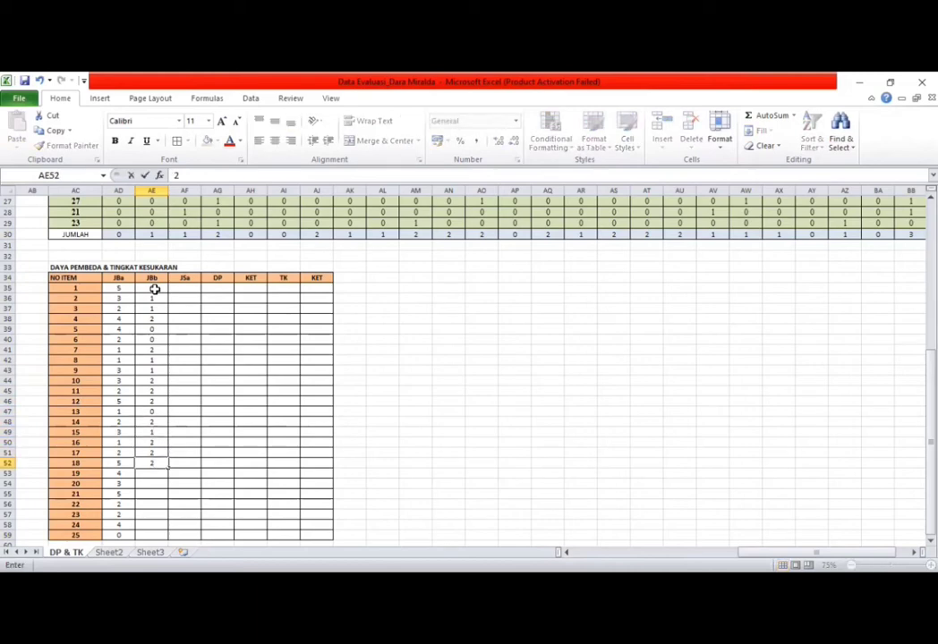
key(Return)
text(1)
key(Return)
text(1)
key(Return)
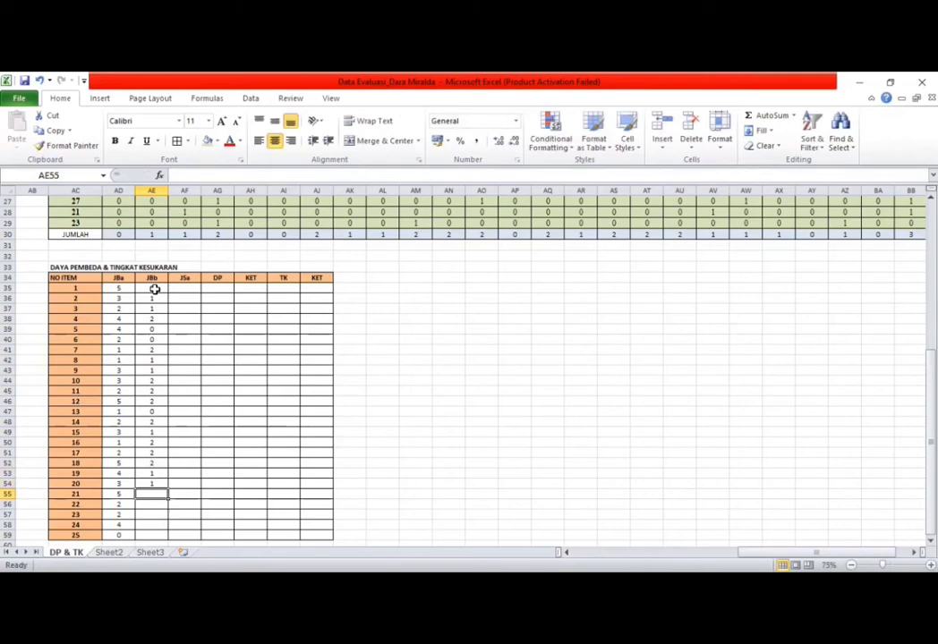
Step: Enter the JBb values 1, 0, 1, 0 and 3 for items 21 to 25, in AE55 to AE59
text(1)
key(Return)
text(0)
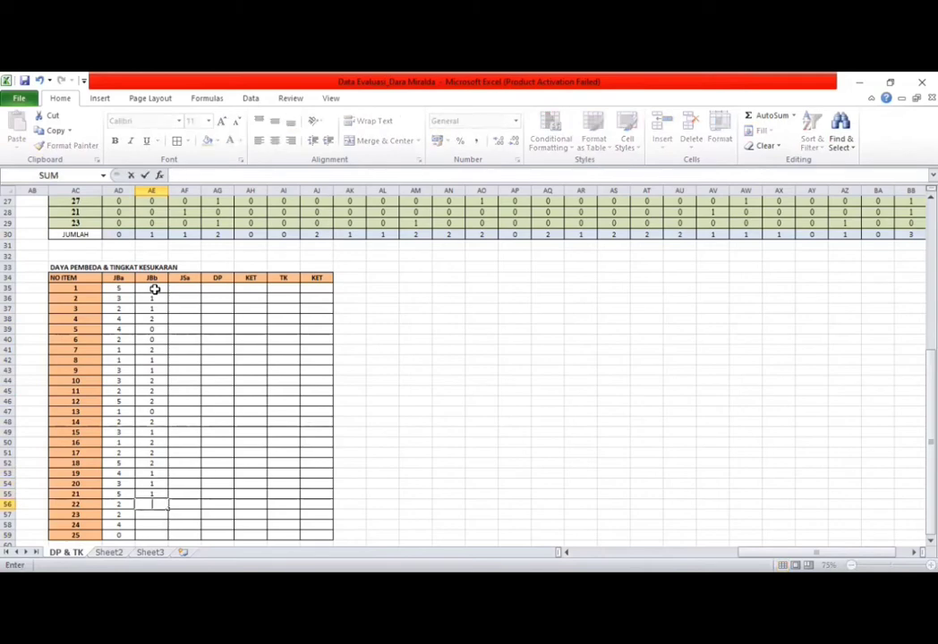
key(Return)
text(1)
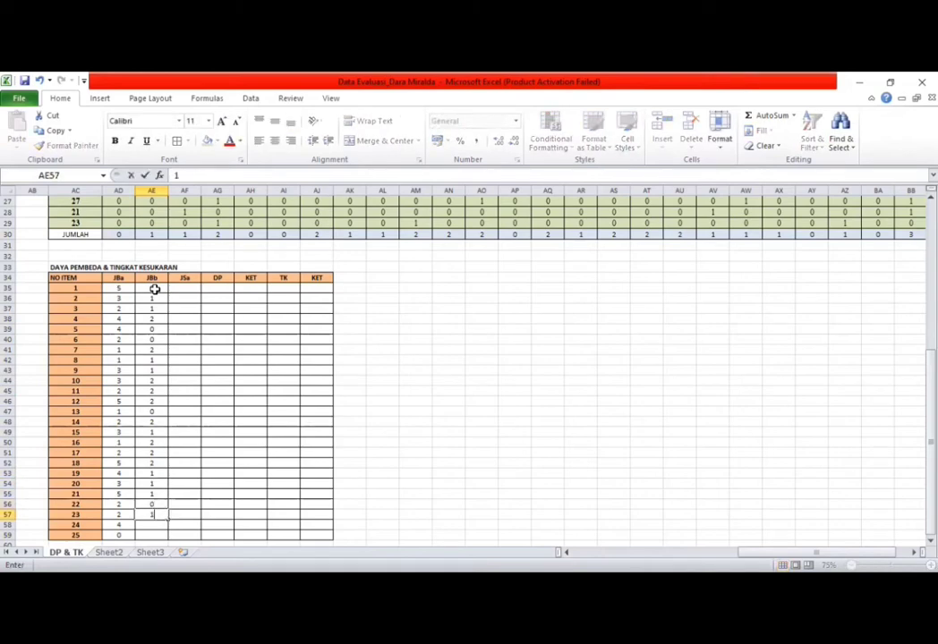
key(Return)
text(0)
key(Return)
text(3)
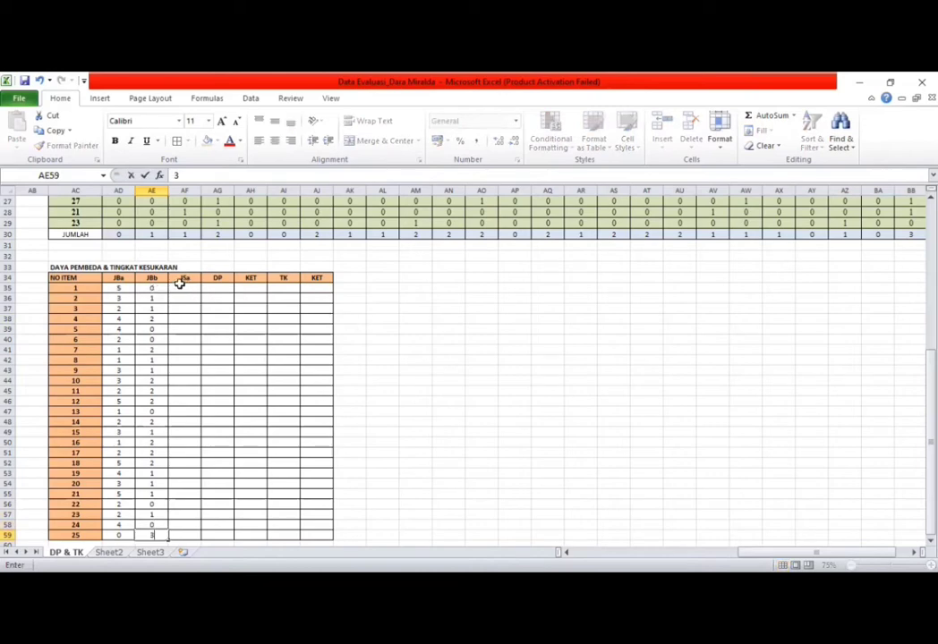
Step: Check the JSa definition in the Word document, and fill the JSa column in Excel with 5 from AF35 down to AF59
click(179, 289)
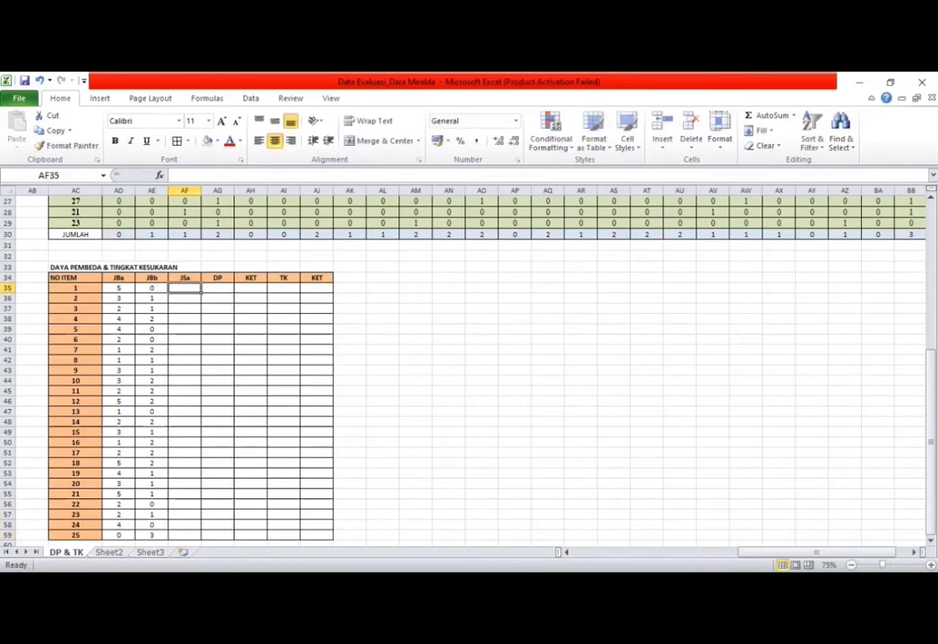
key(alt+Tab)
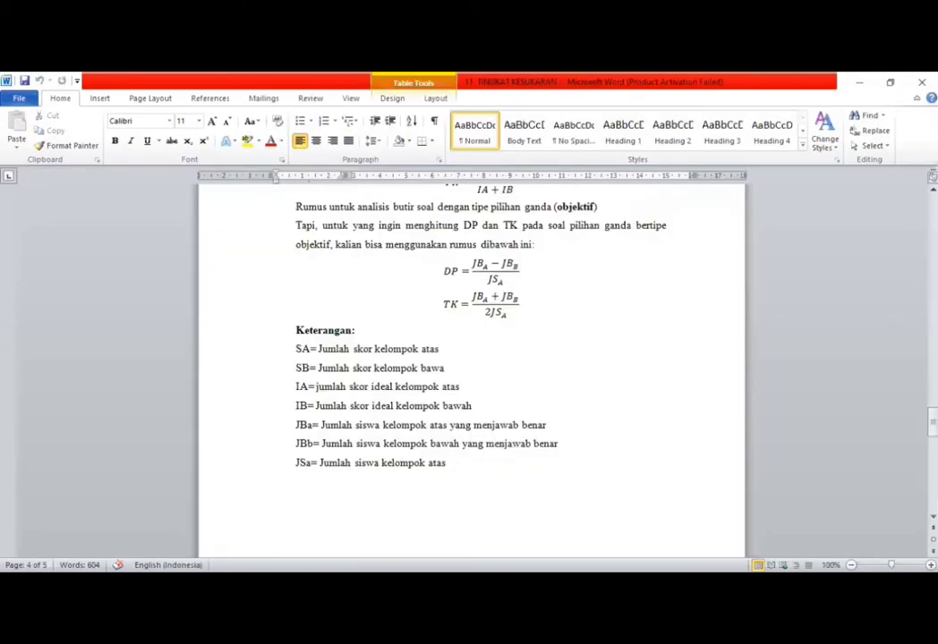
key(alt+Tab)
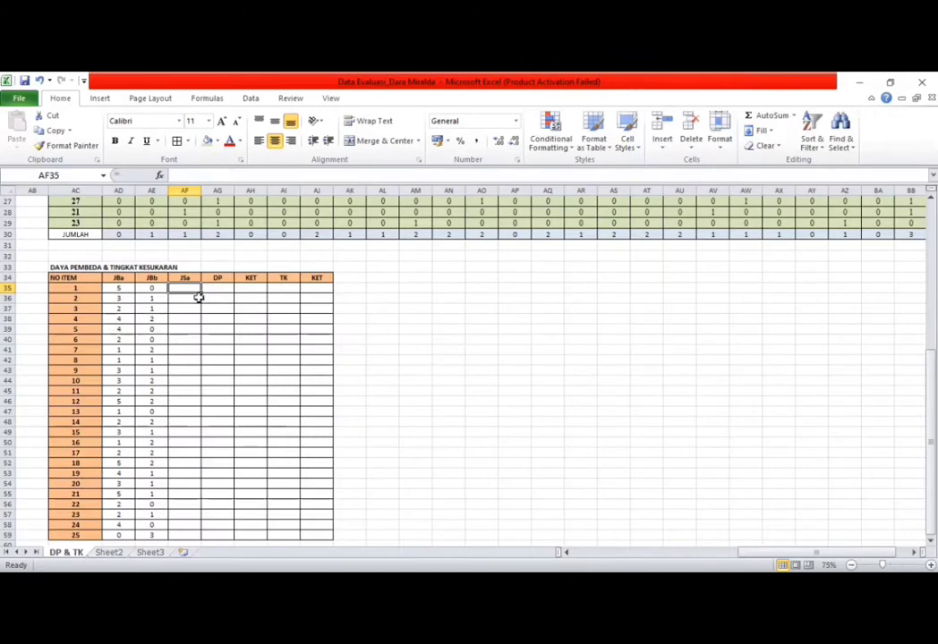
text(5)
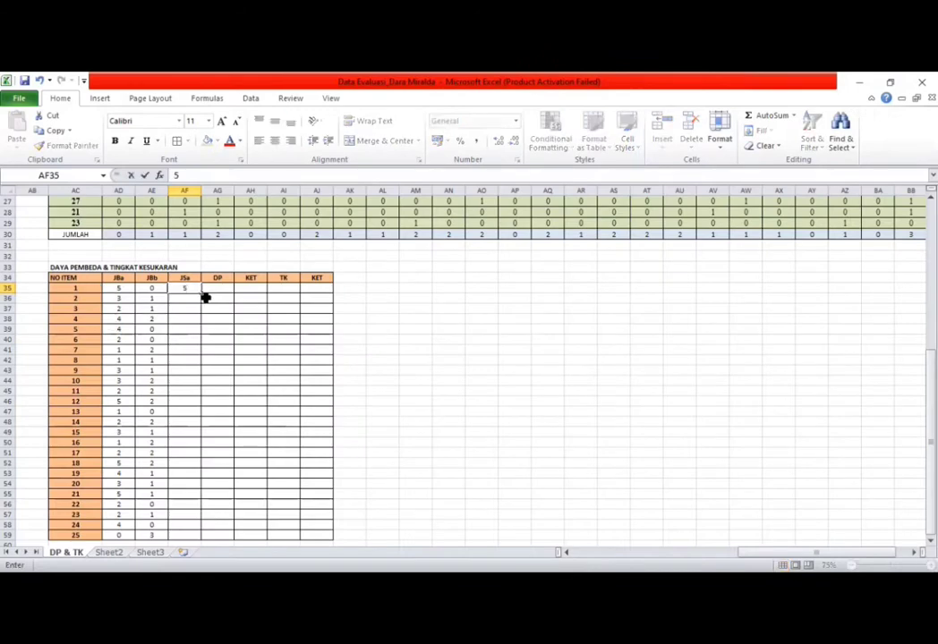
click(216, 318)
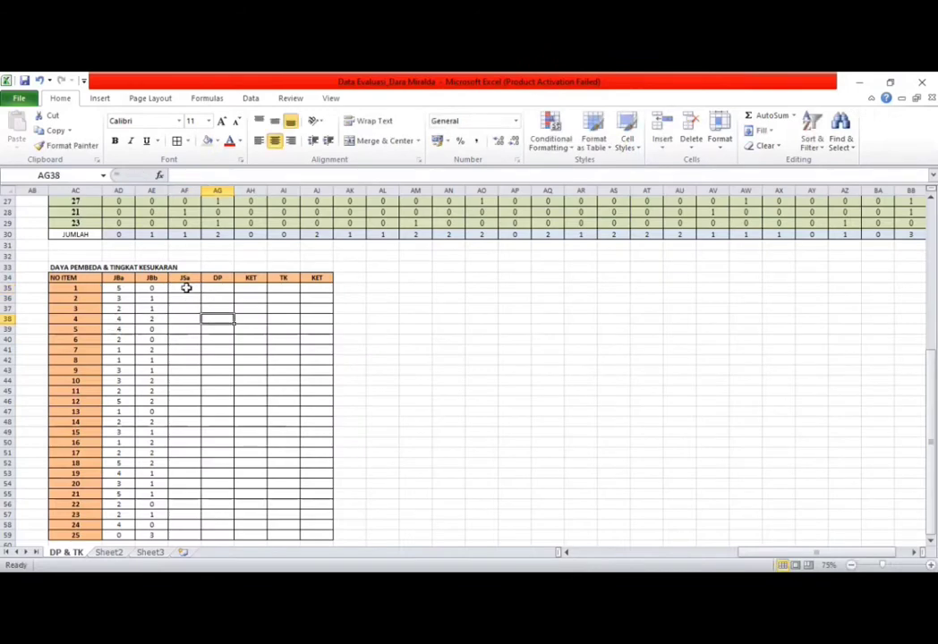
click(186, 287)
drag(195, 292, 189, 535)
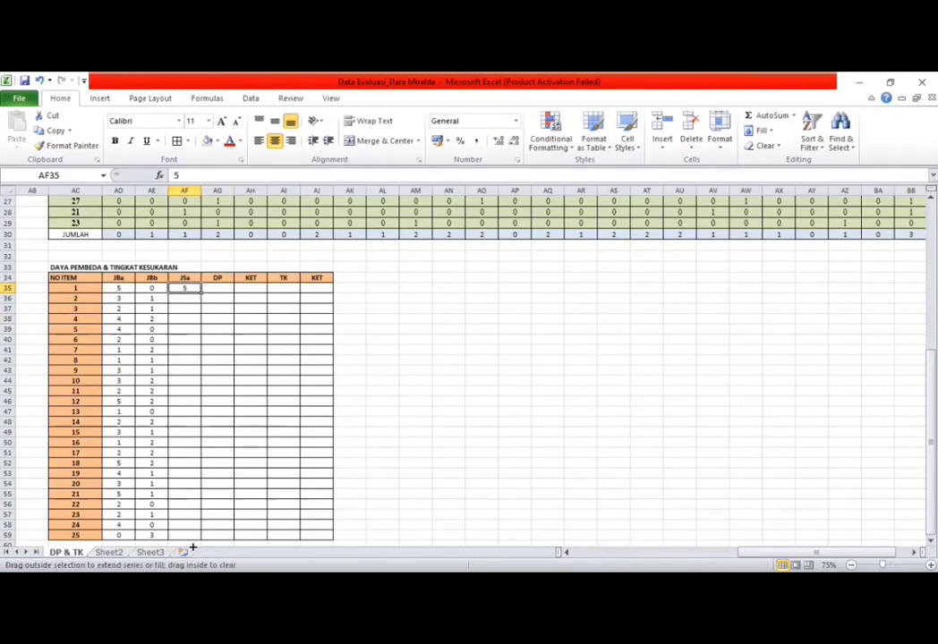
click(336, 411)
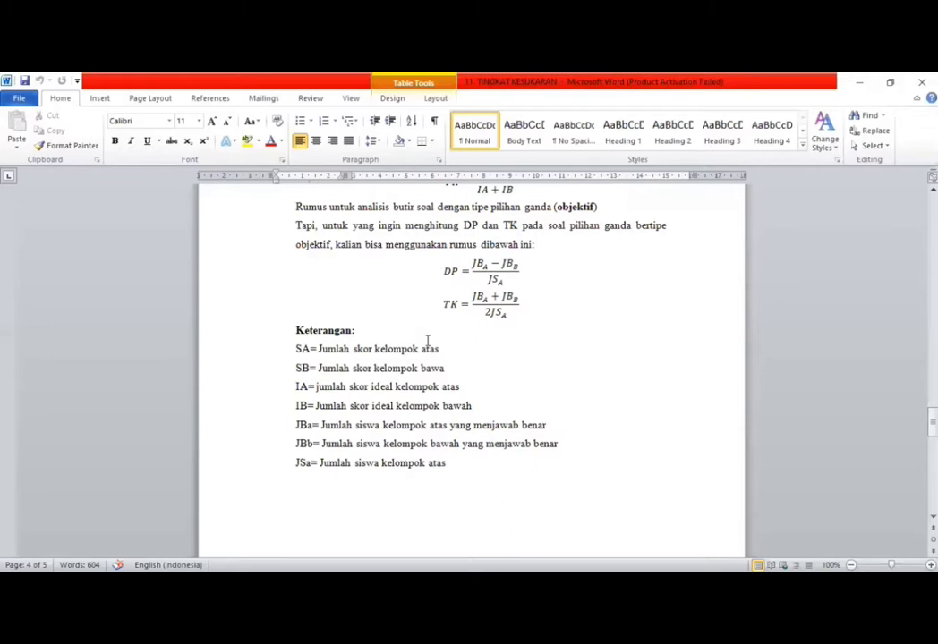
Step: Check the DP formula in the Word document, and enter =(AD35-AE35)/AF35 for item 1 in AG35 in Excel
scroll(427, 341, up, 1)
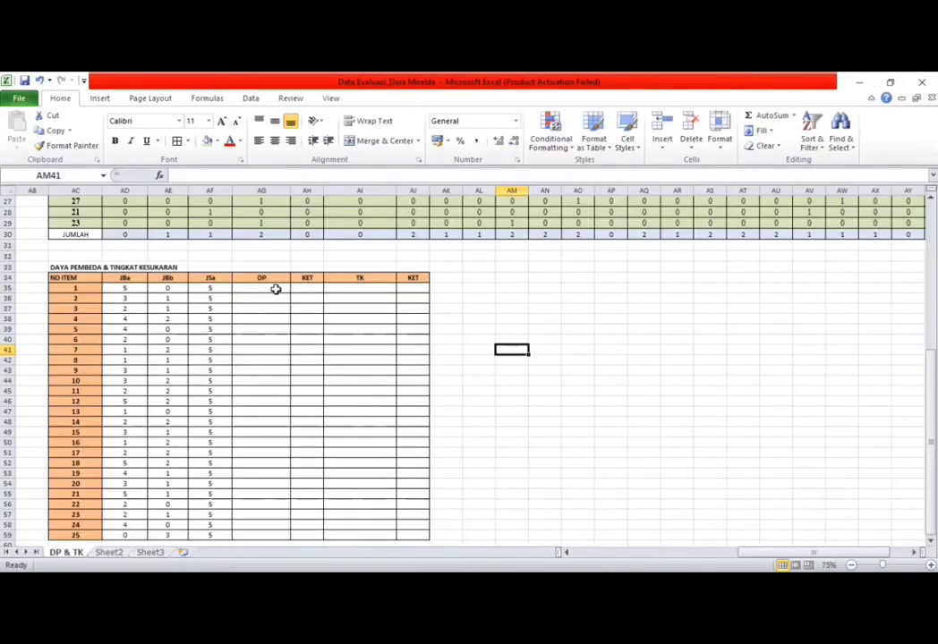
click(276, 289)
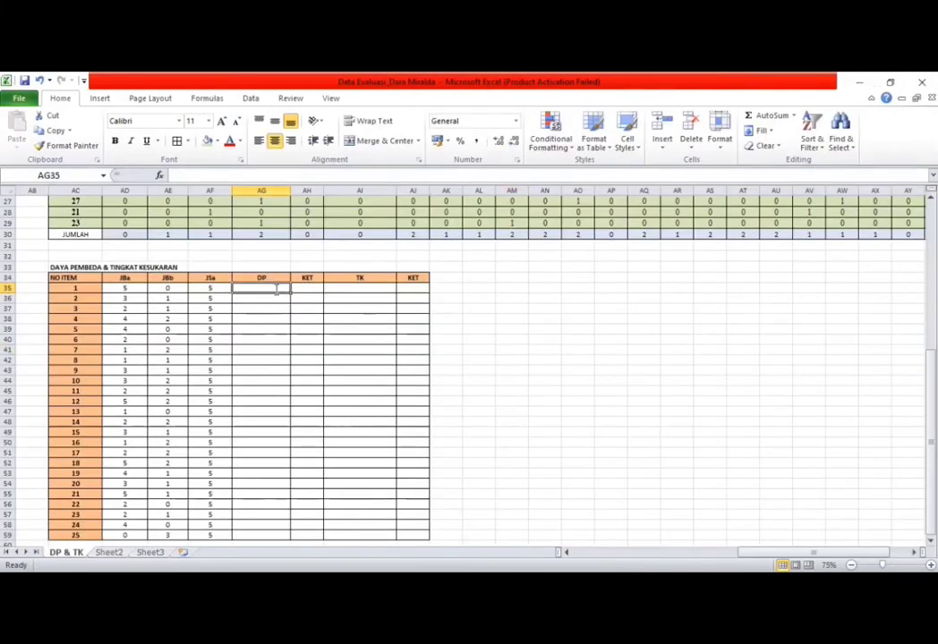
text(=()
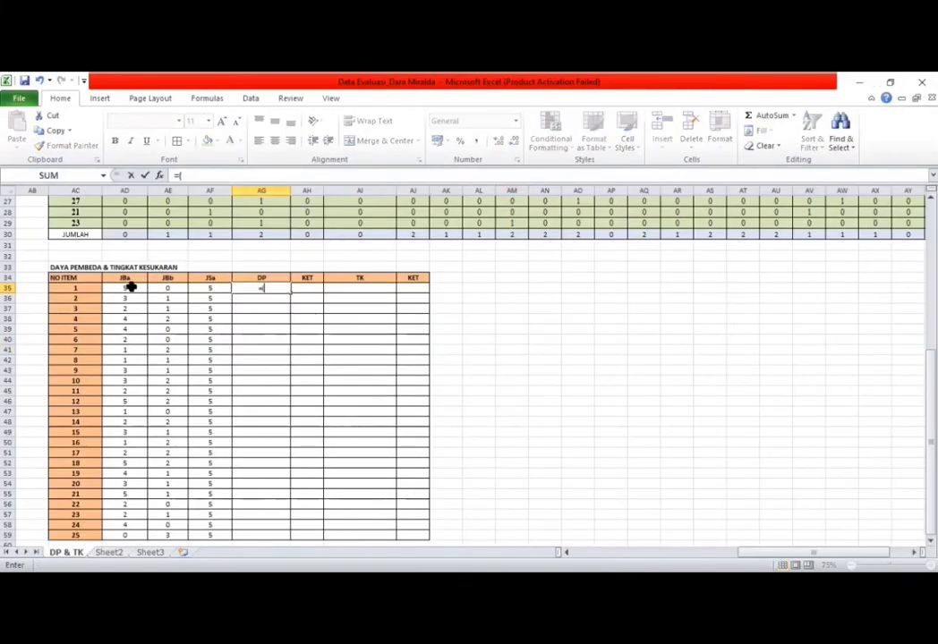
click(131, 287)
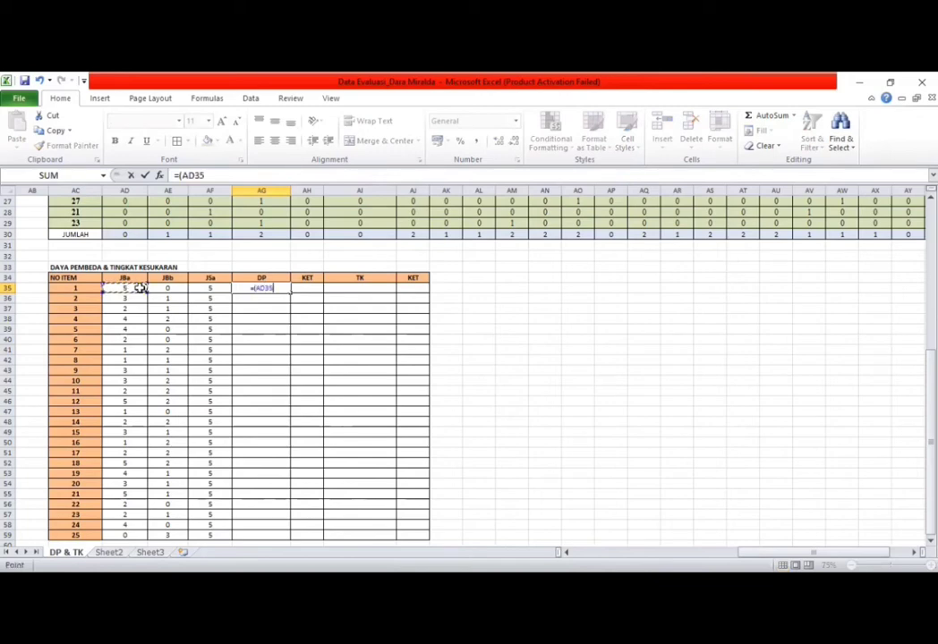
text(-)
click(167, 288)
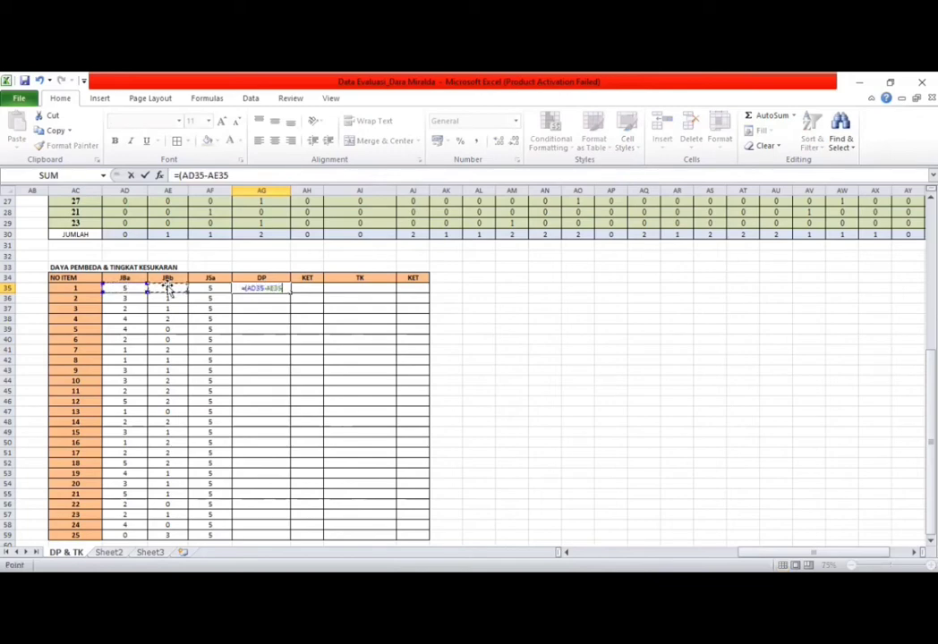
text()/)
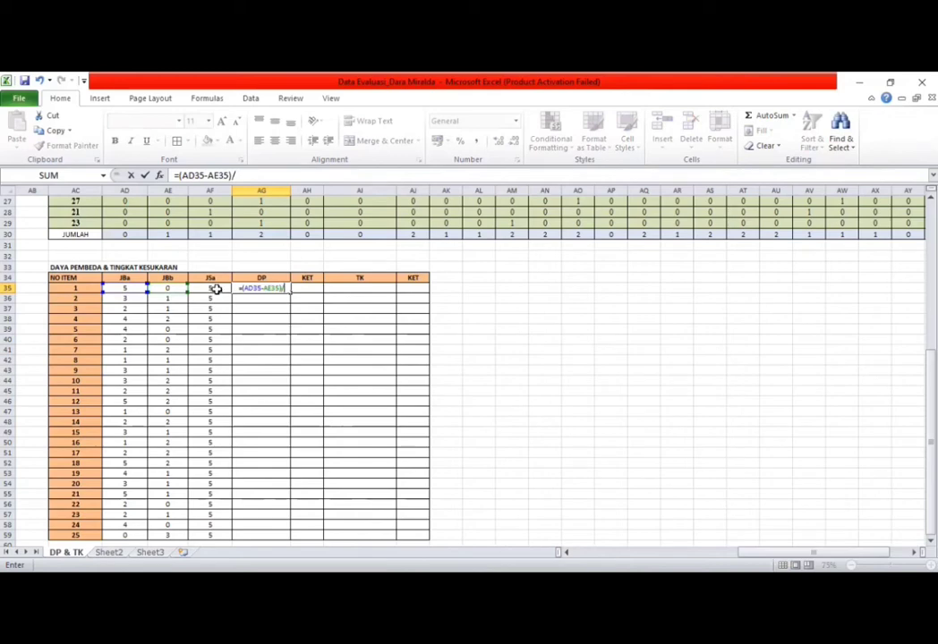
click(215, 288)
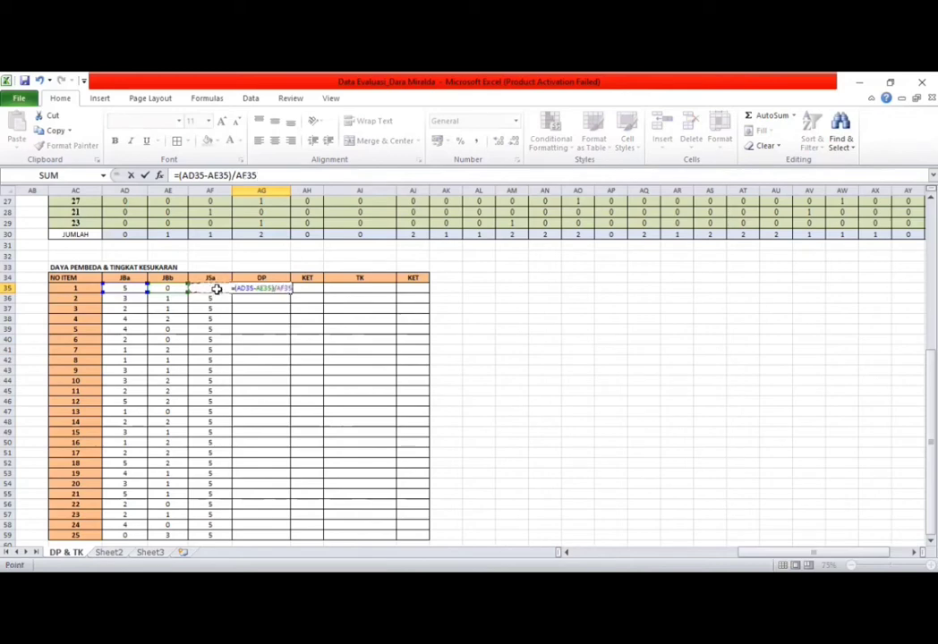
key(Return)
Step: Fill the DP formula from AG35 down to AG59 for all 25 items
click(249, 287)
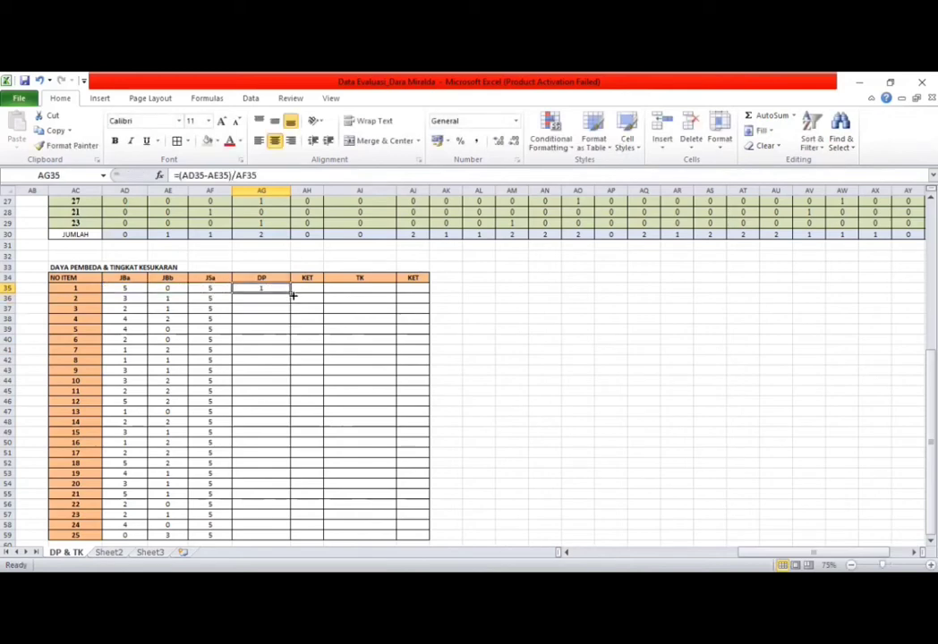
drag(290, 291, 266, 536)
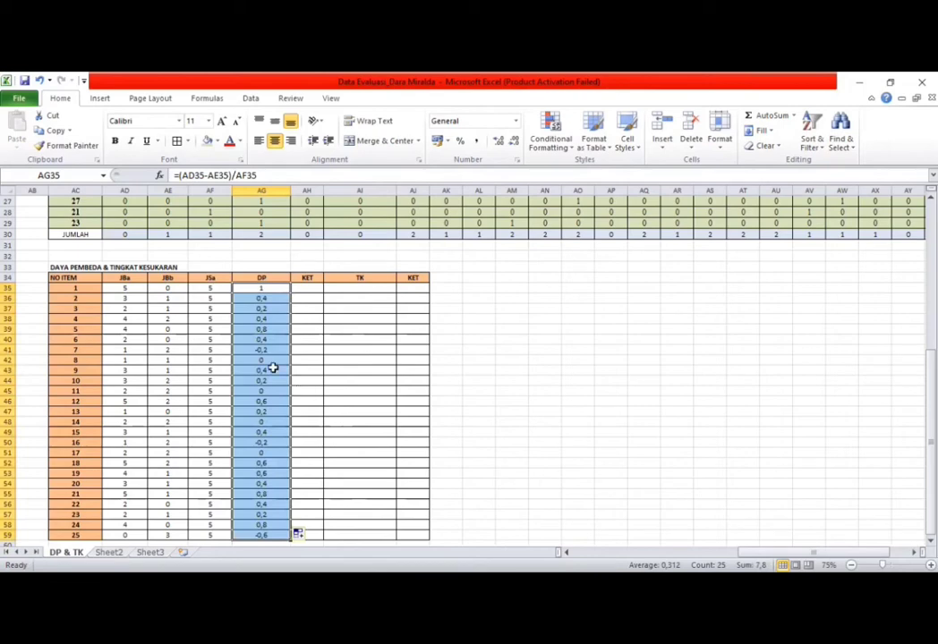
click(271, 360)
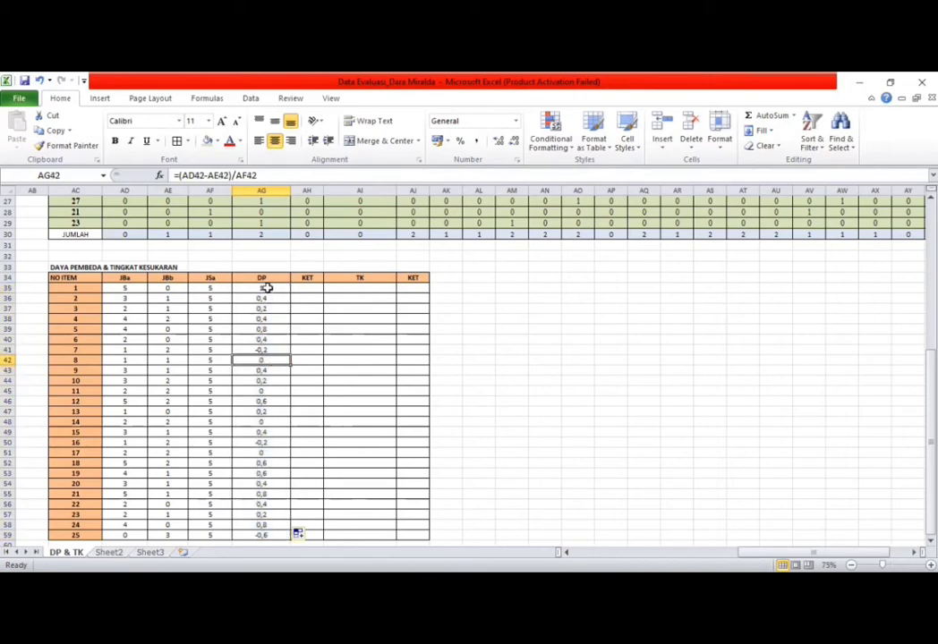
click(266, 288)
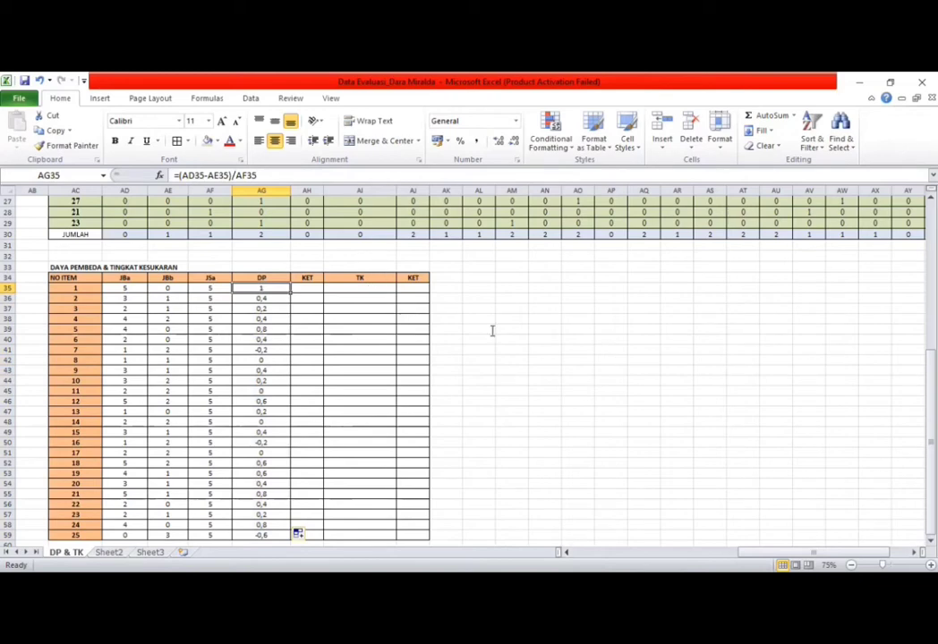
Step: Check the TK formula in the Word document, and enter =(AD35+AE35)/(2*AF35) for item 1 in AI35 in Excel
key(alt+Tab)
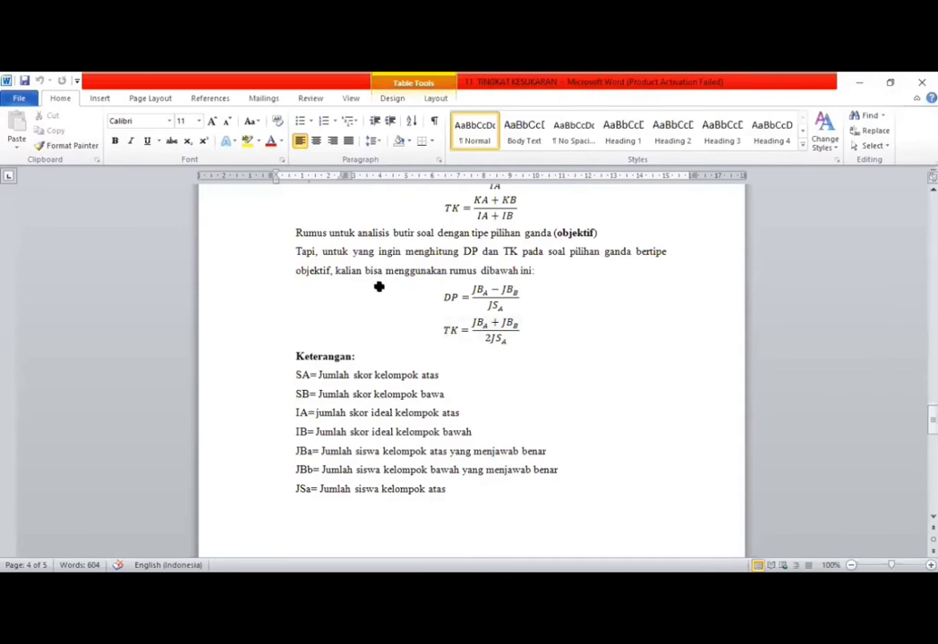
key(alt+Tab)
text(=)
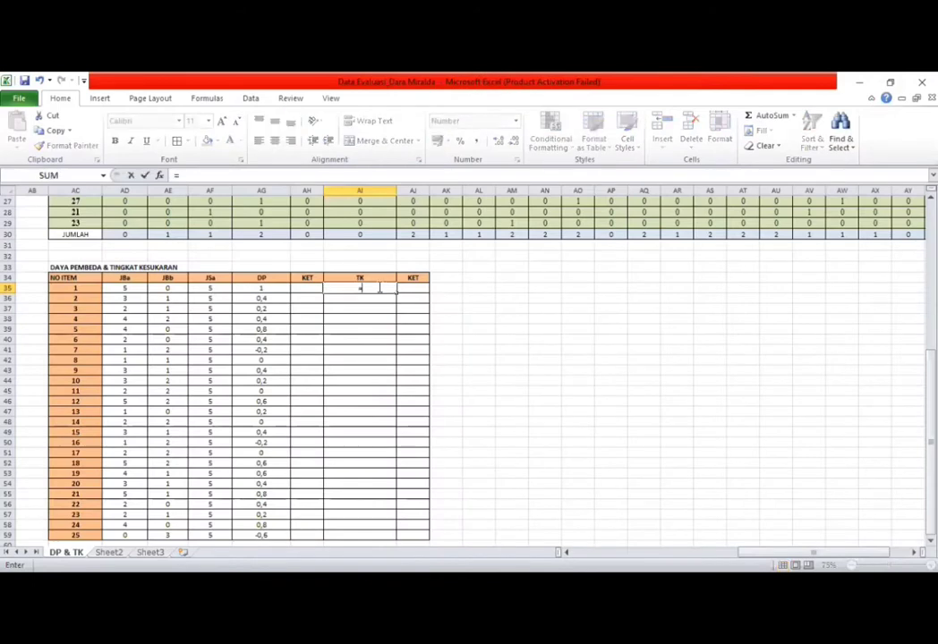
text(()
click(125, 287)
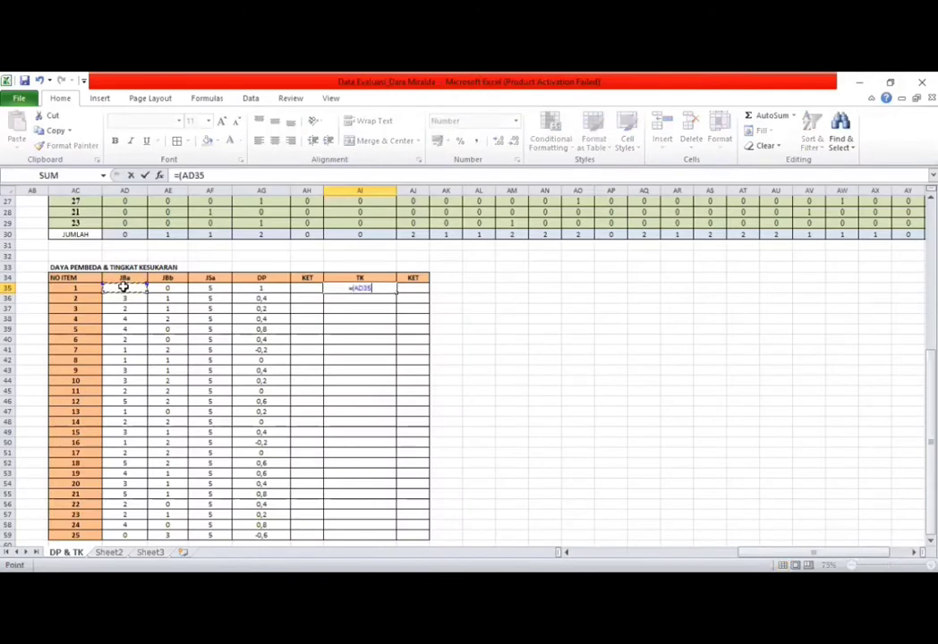
text(-)
text(+)
click(159, 288)
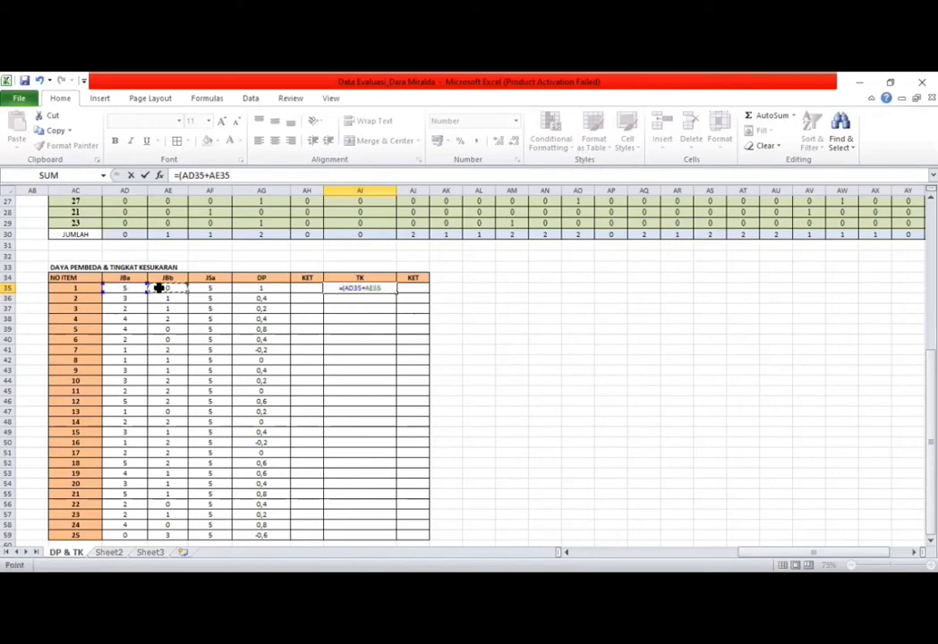
text()/(2*)
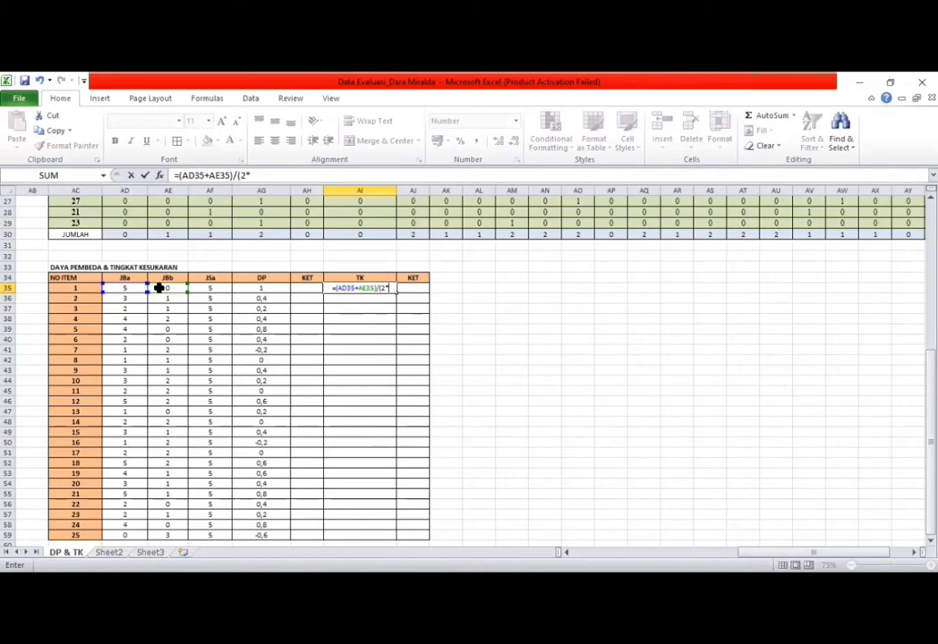
click(213, 290)
text())
key(Return)
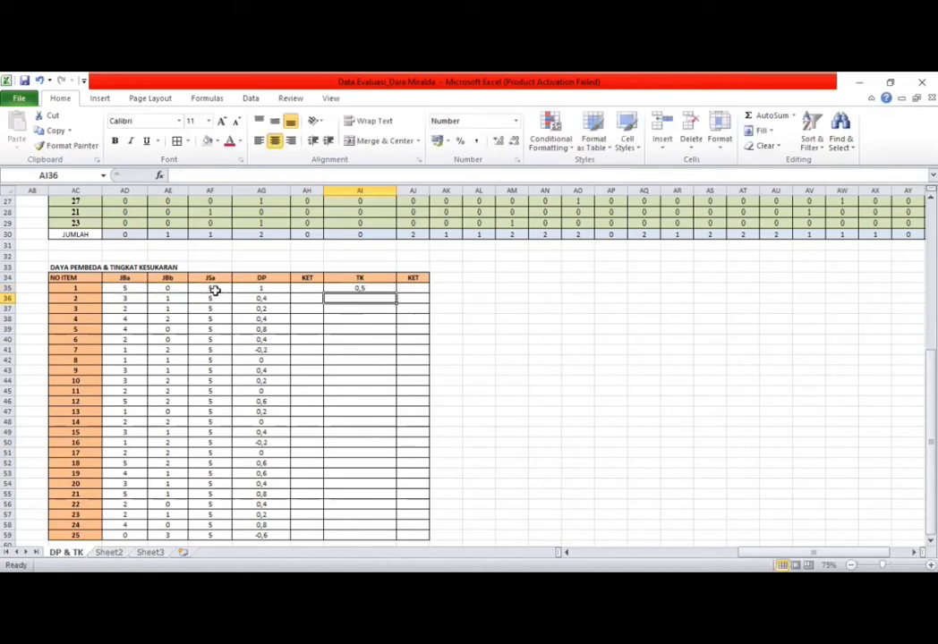
Step: Fill the TK formula from AI35 down to AI59 for all 25 items
click(394, 291)
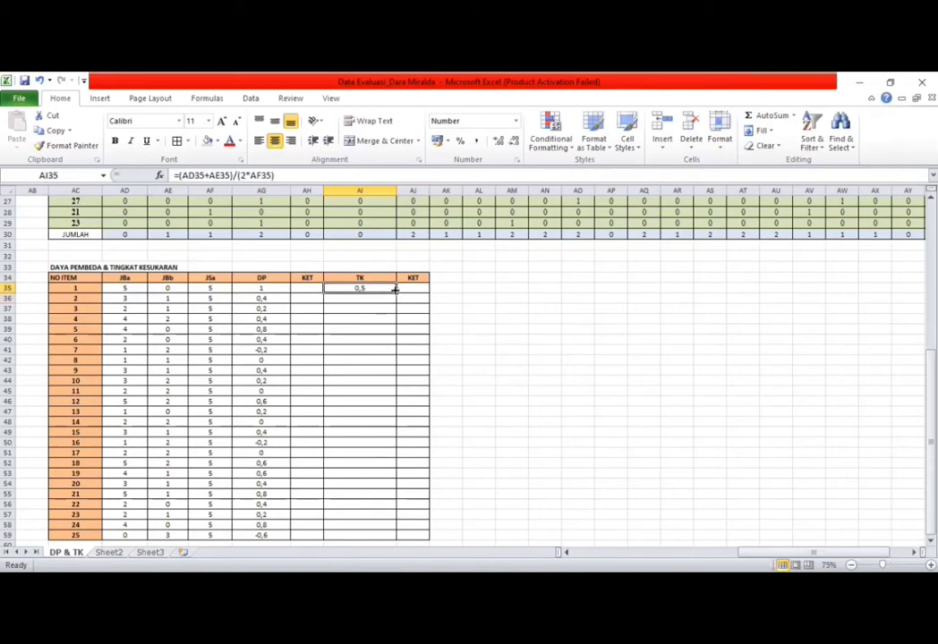
drag(396, 292, 385, 537)
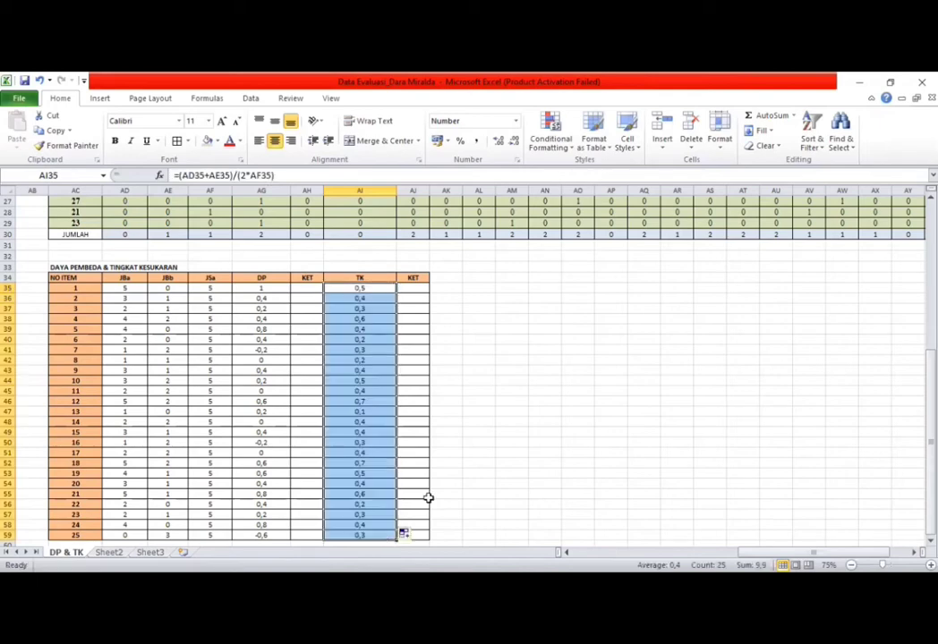
click(516, 392)
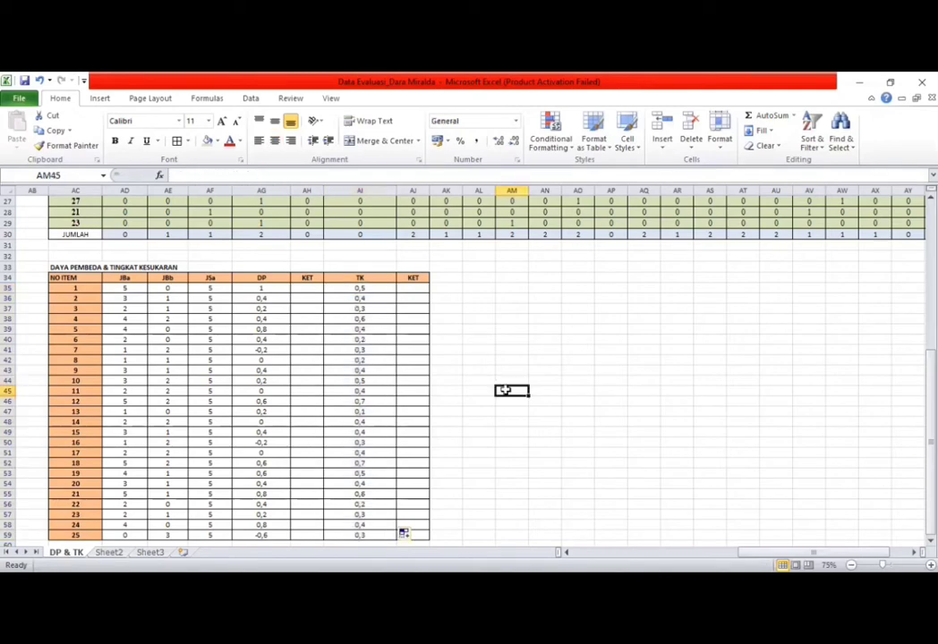
Step: Find the Kategori Daya Pembeda and Kategori Tingkat Kesukaran tables in the Word document and view them beside the Excel worksheet
click(269, 289)
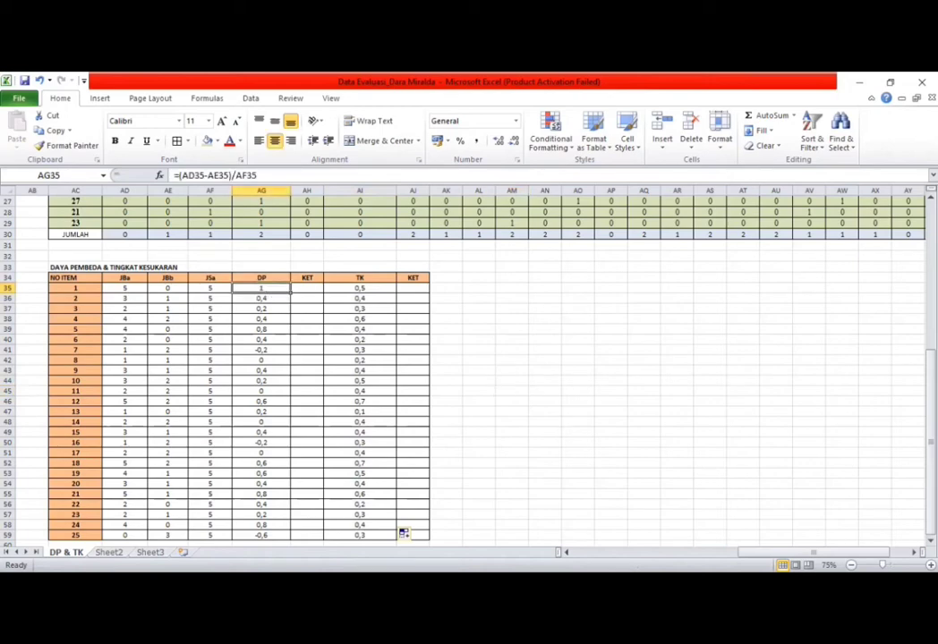
key(alt+Tab)
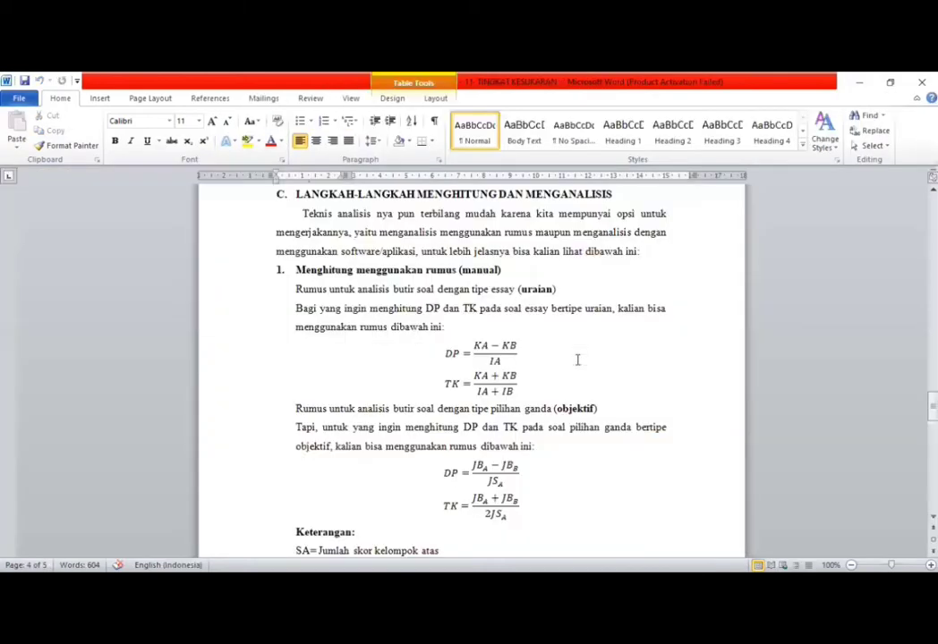
scroll(577, 359, up, 5)
scroll(577, 360, up, 3)
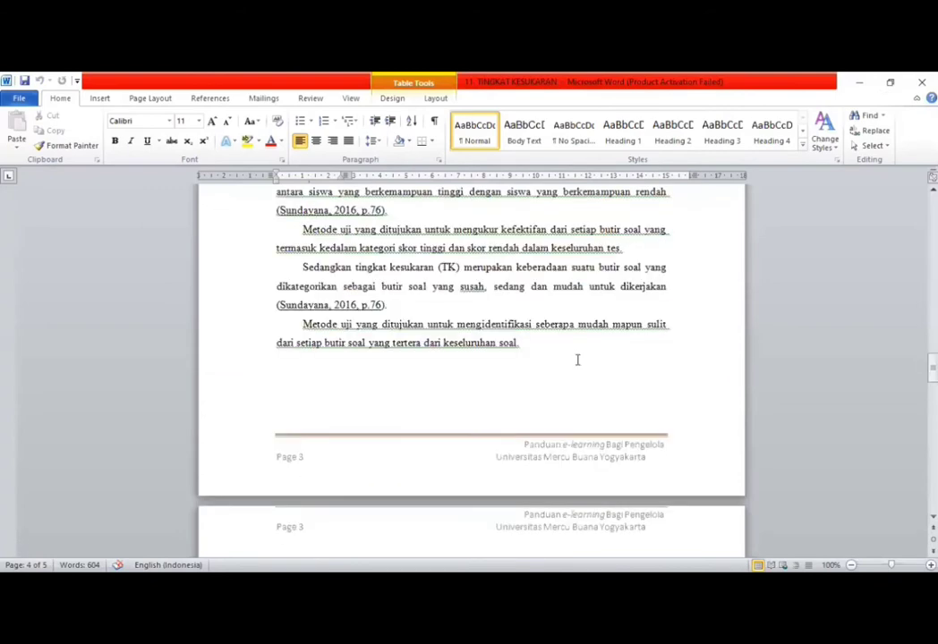
scroll(577, 359, down, 20)
scroll(577, 359, down, 2)
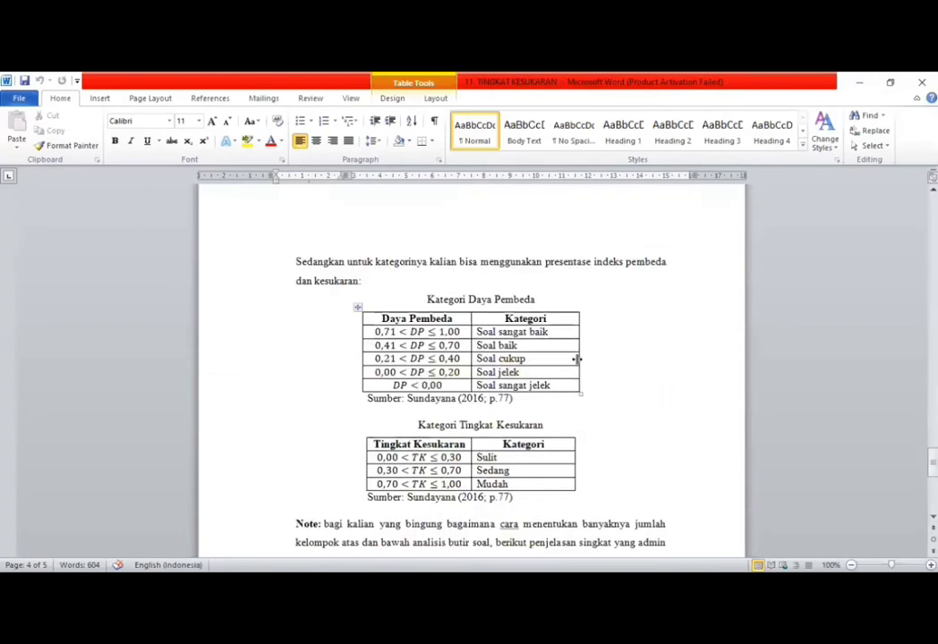
scroll(577, 360, down, 1)
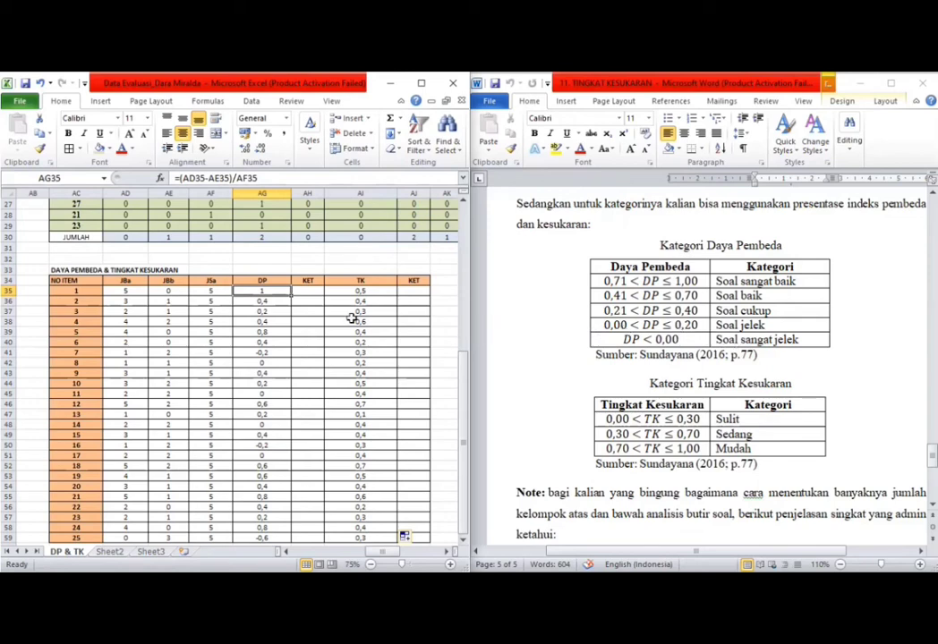
Step: Enter the DP categories J, C, J and C for items 1 to 4 in the KET column, AH35 to AH38
click(317, 290)
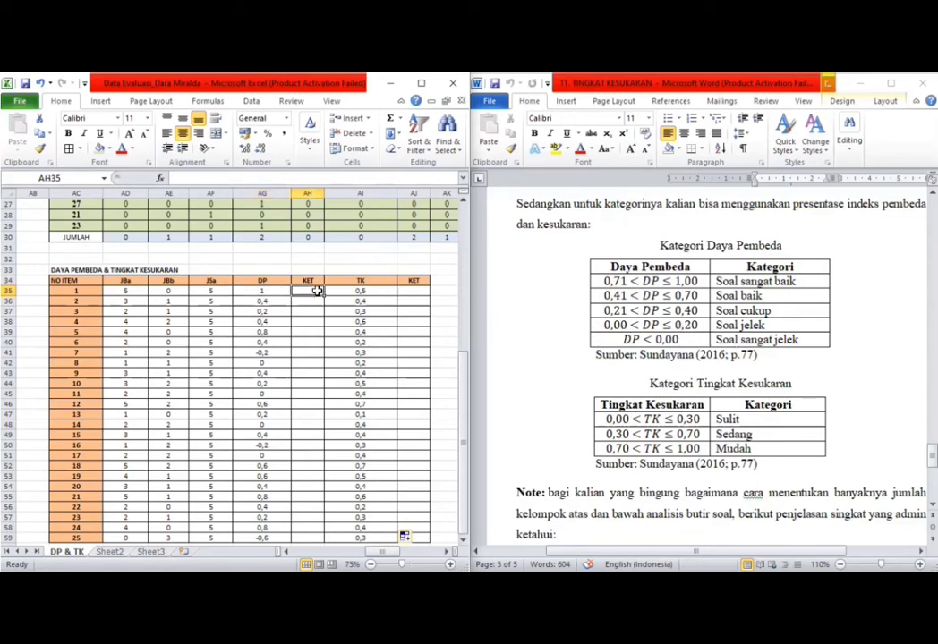
key(Return)
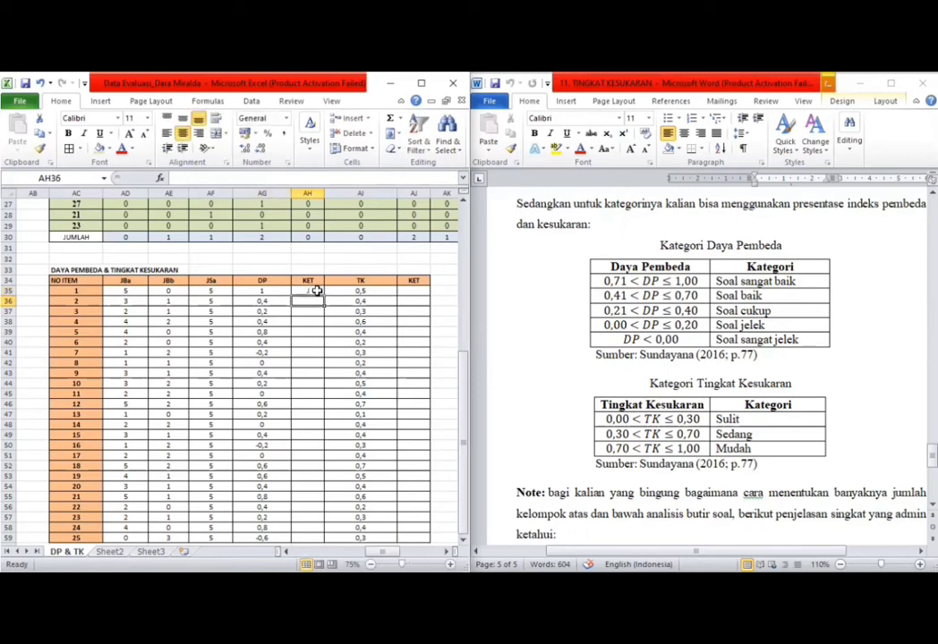
text(C)
key(Return)
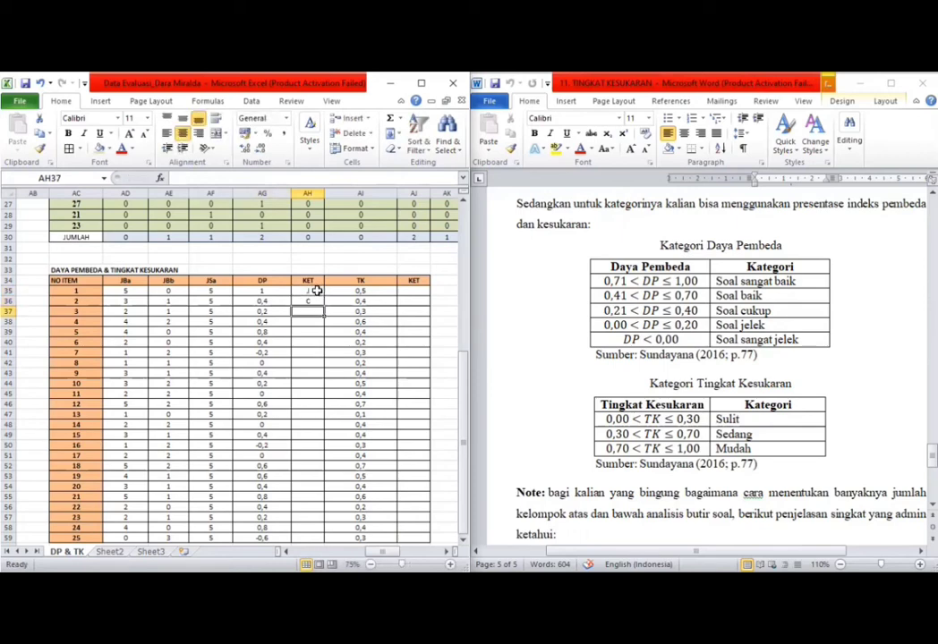
text(J)
key(Return)
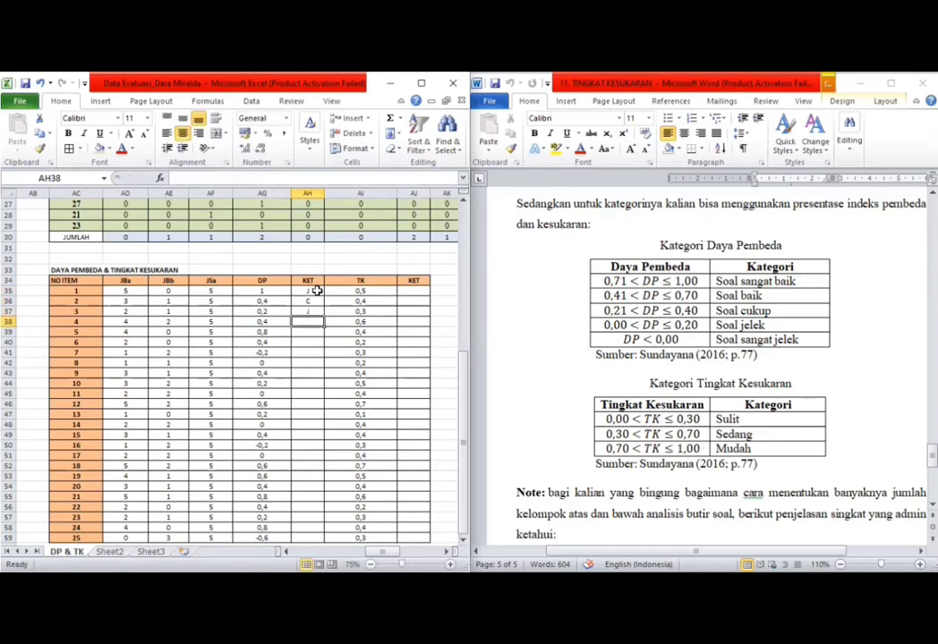
text(C)
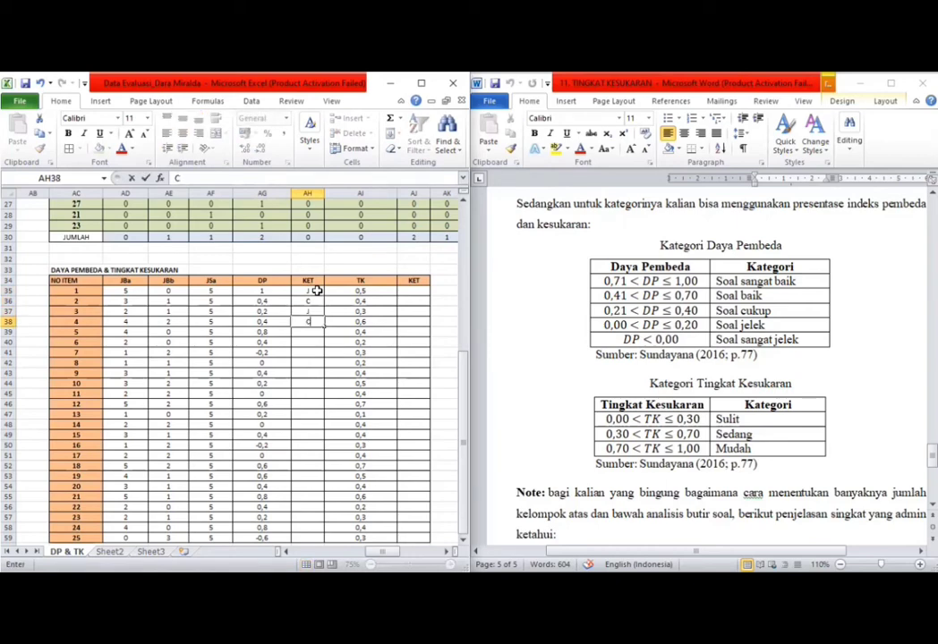
key(Return)
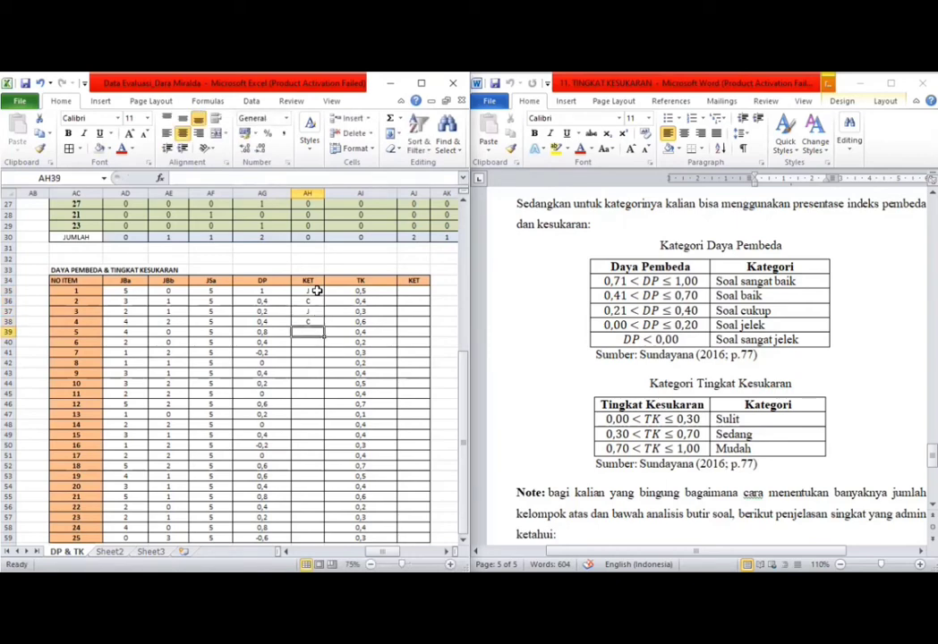
Step: Enter the DP categories SB, C, SJ and SJ for items 5 to 8 in the KET column, AH39 to AH42
text(SB)
key(Return)
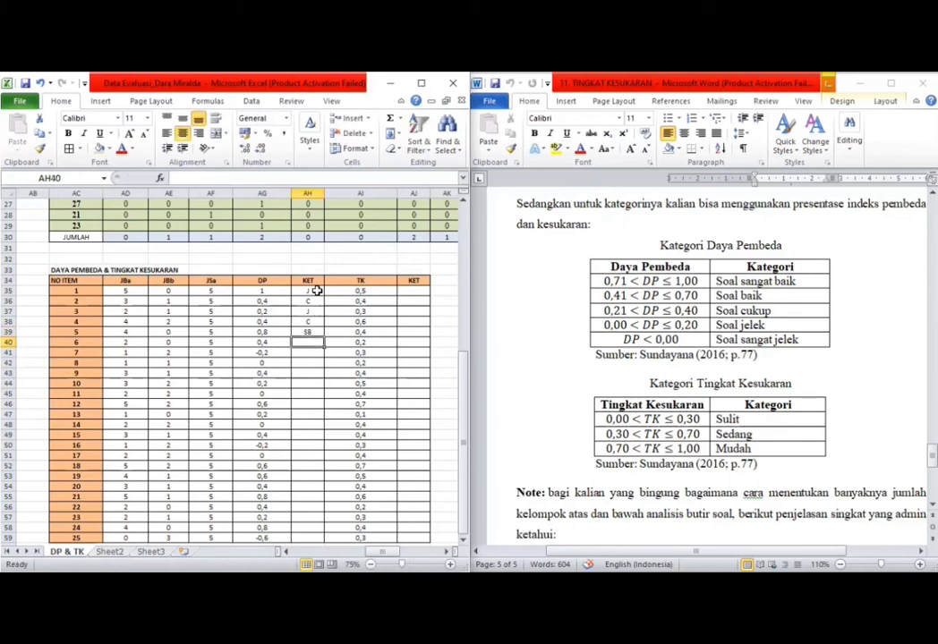
text(C)
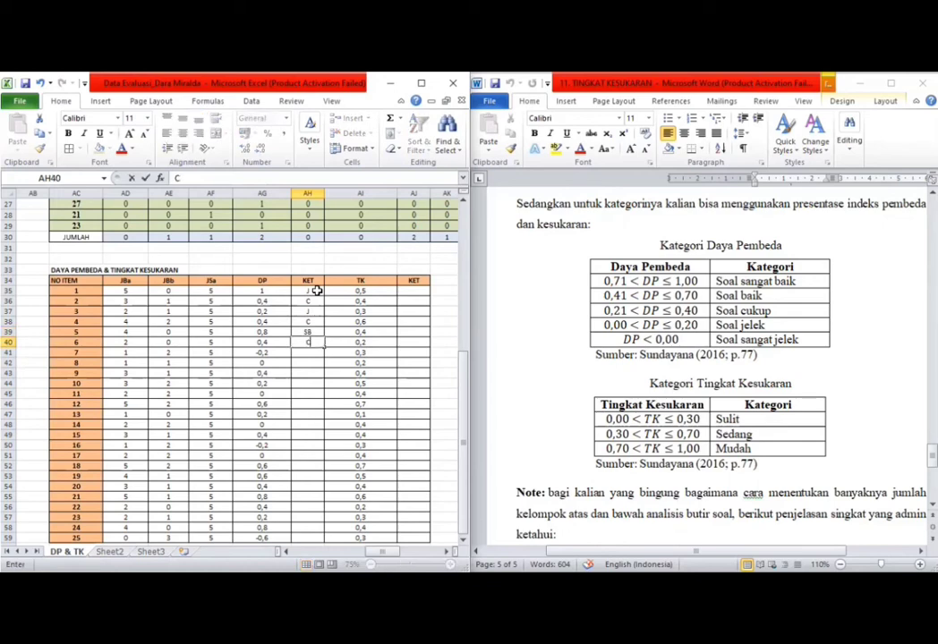
key(Return)
text(SJ)
key(Return)
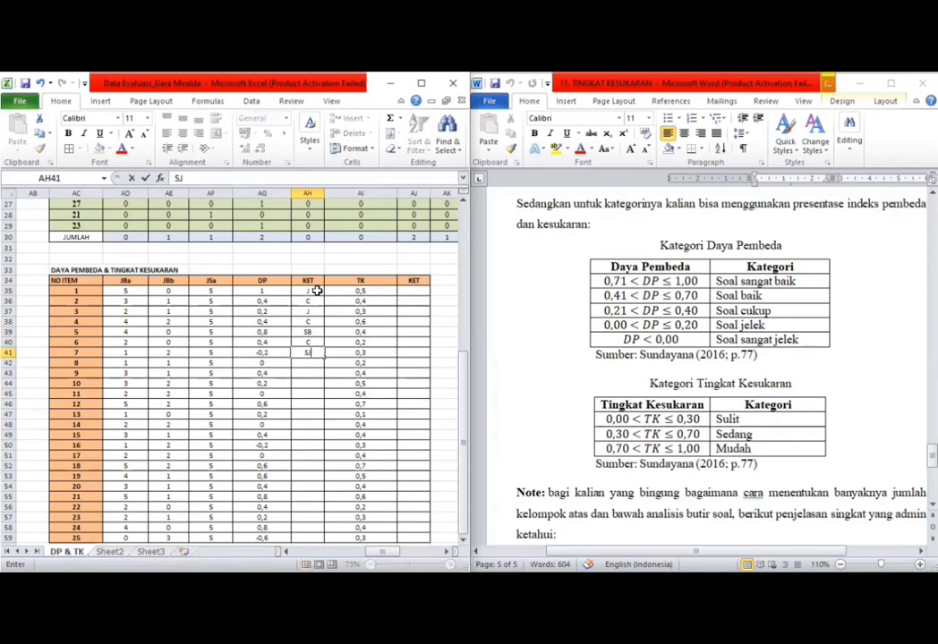
text(SJ)
key(Return)
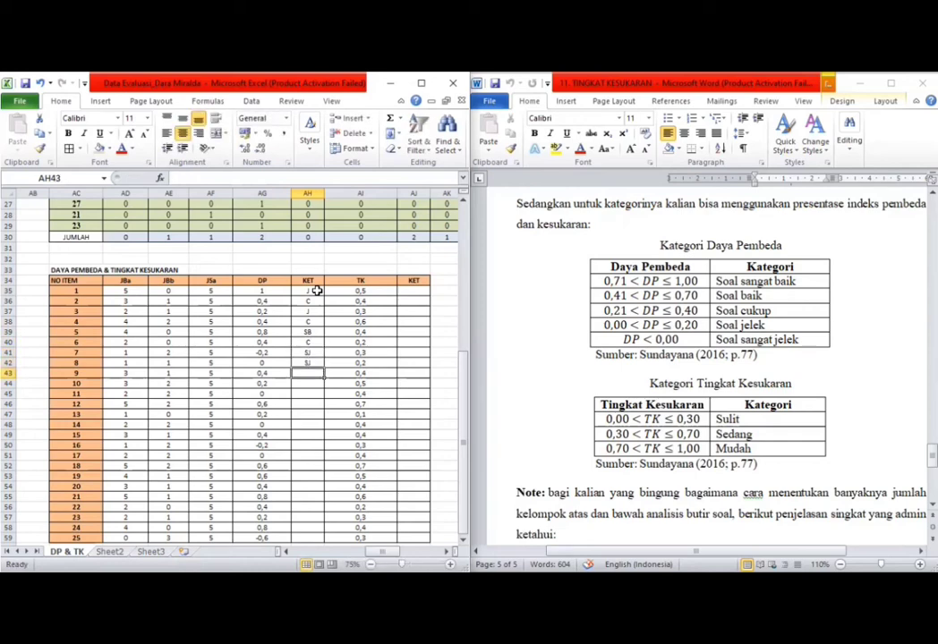
Step: Enter the DP categories C, J, SJ and B for items 9 to 12 in the KET column, AH43 to AH46
text(C)
key(Return)
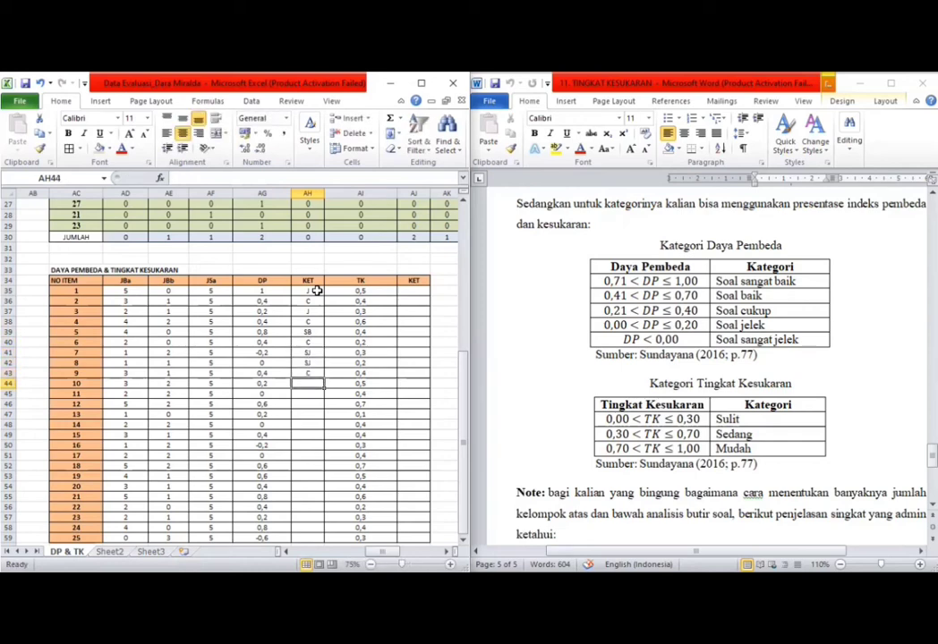
text(J)
key(Return)
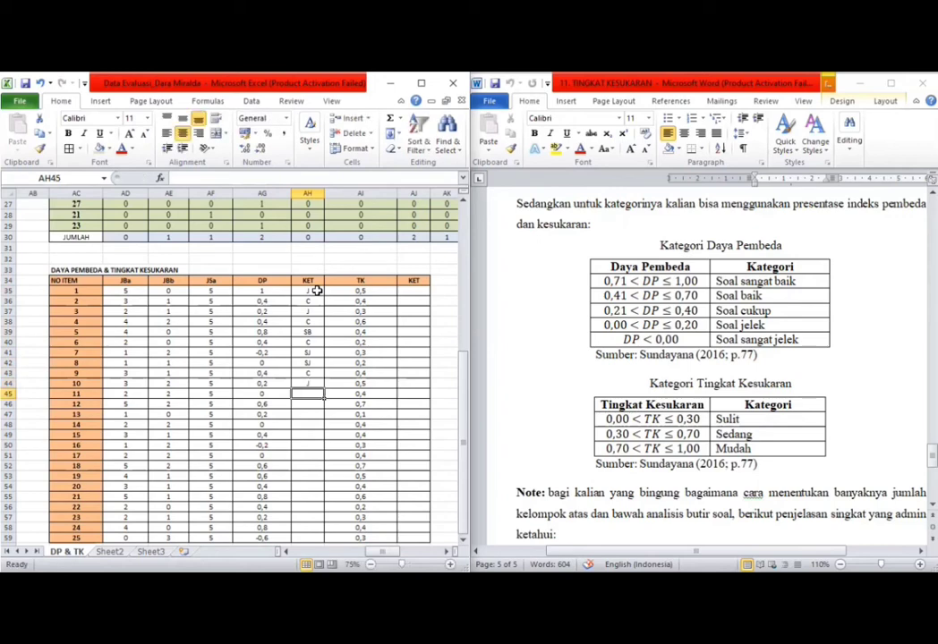
text(SJ)
key(Return)
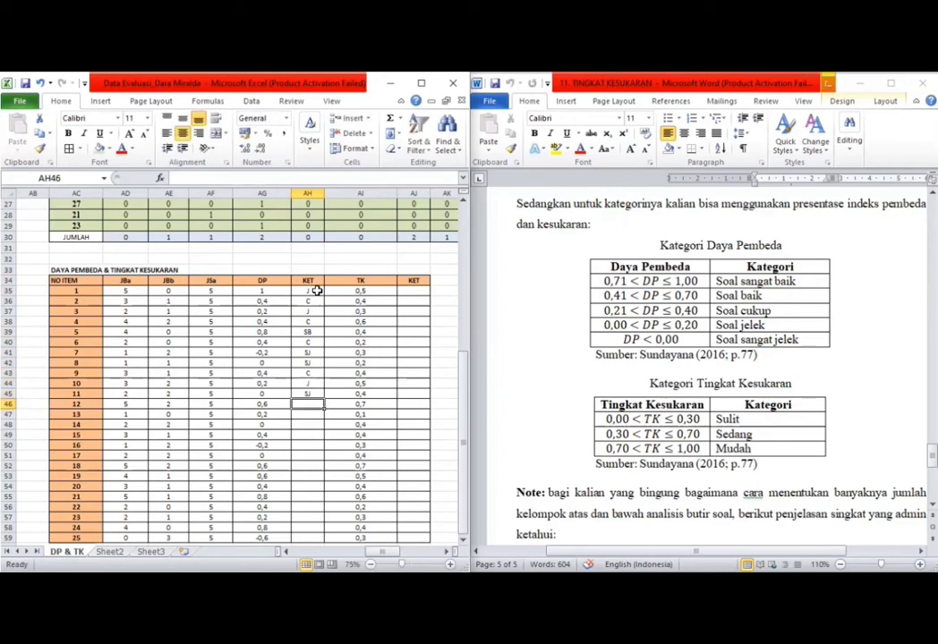
text(B)
key(Return)
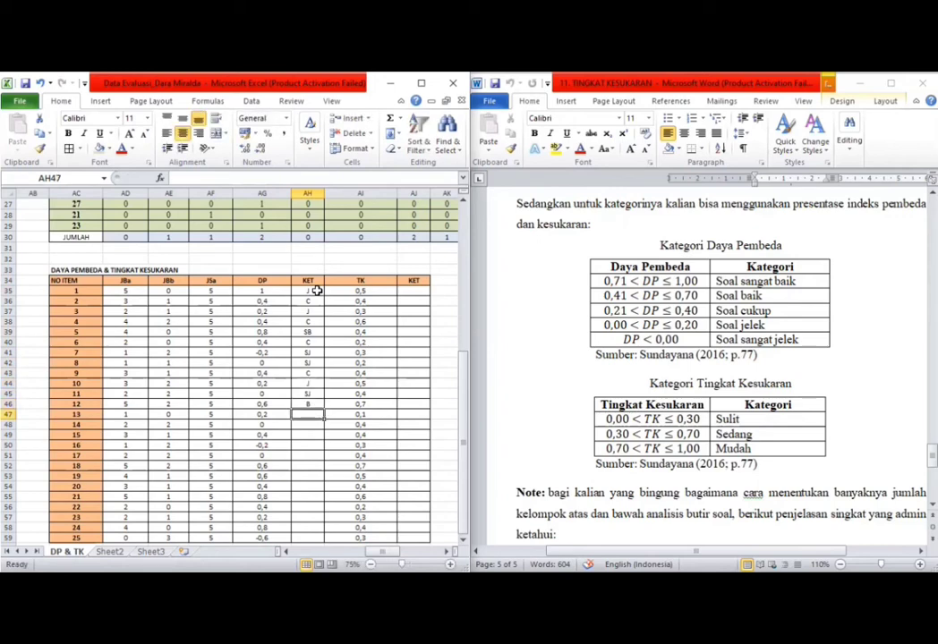
Step: Enter the DP categories J, SJ, C and SJ for items 13 to 16 in the KET column, AH47 to AH50
text(J)
key(Return)
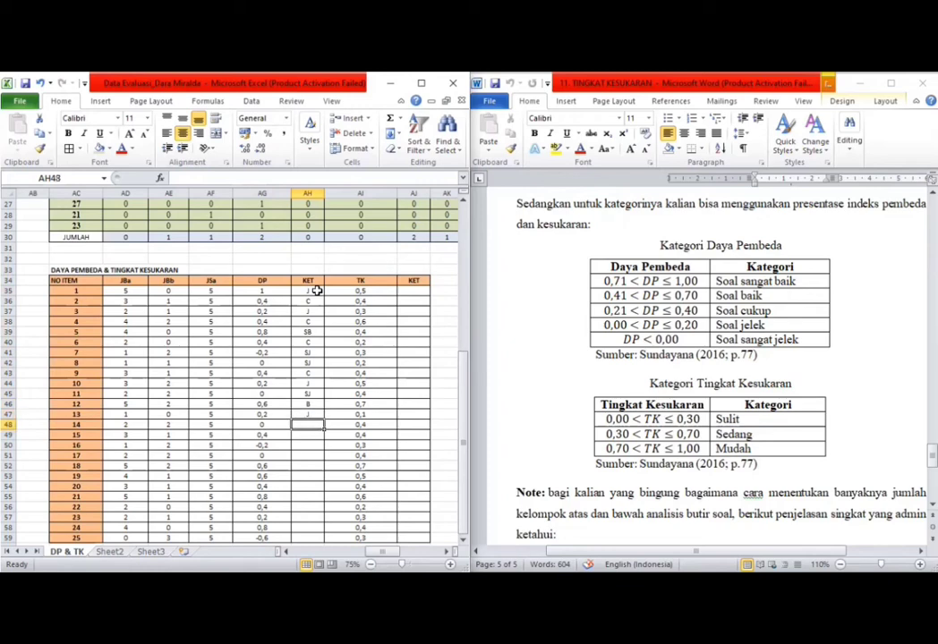
text(SJ)
key(Return)
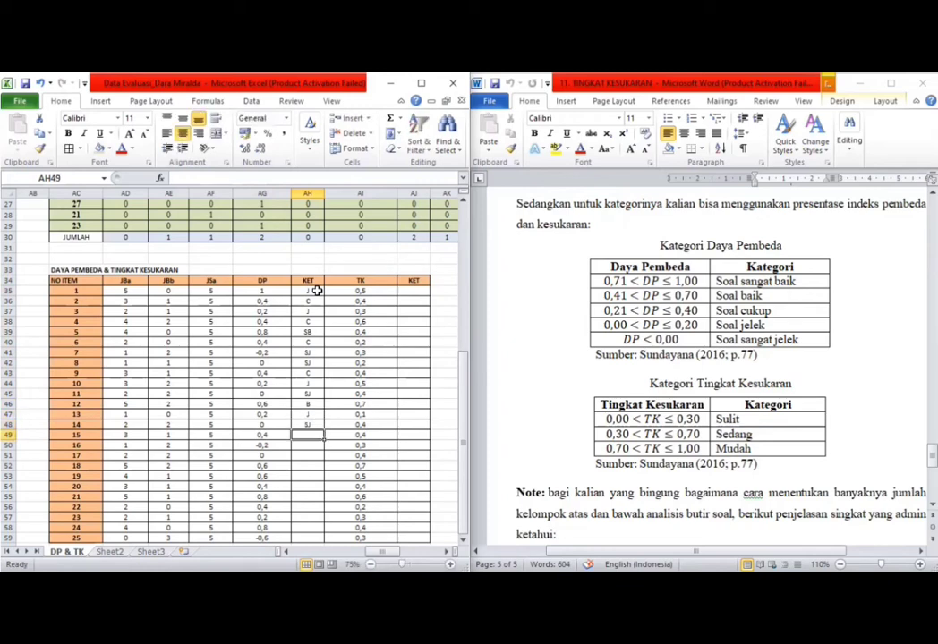
text(C)
key(Return)
text(S)
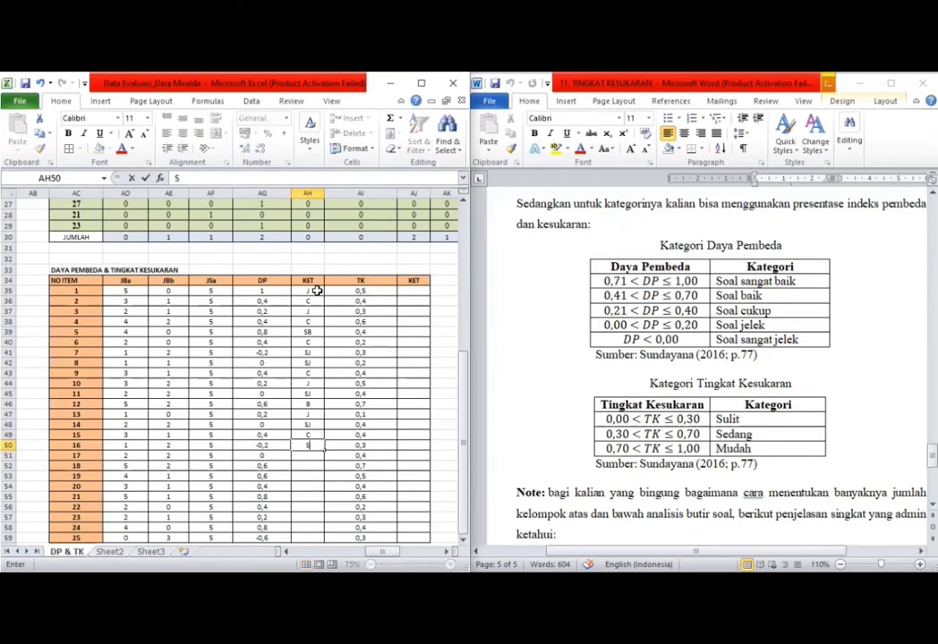
text(J)
key(Return)
Step: Enter the DP categories SJ, B, B and C for items 17 to 20 in the KET column, AH51 to AH54
text(SJ)
key(Return)
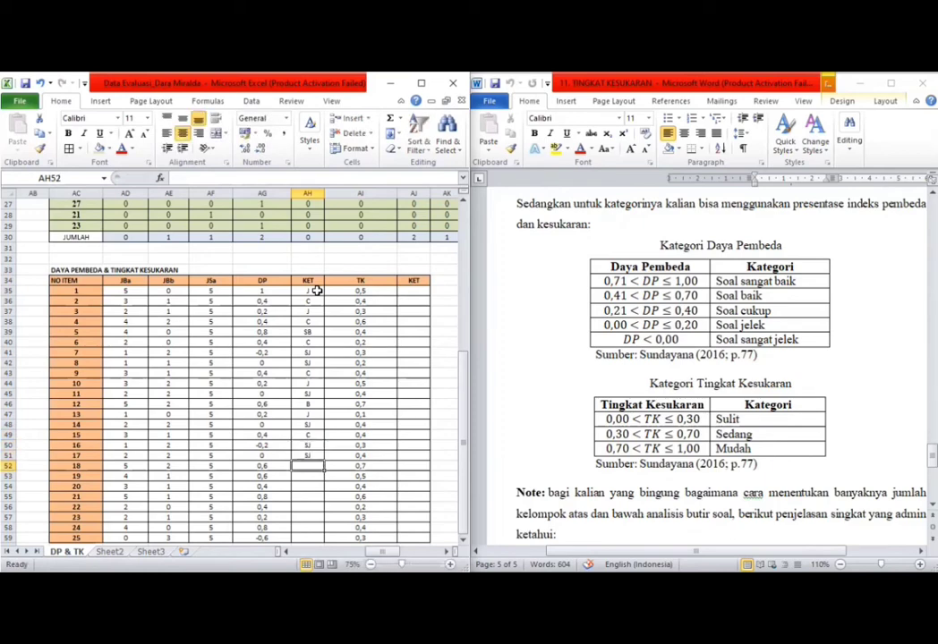
text(B)
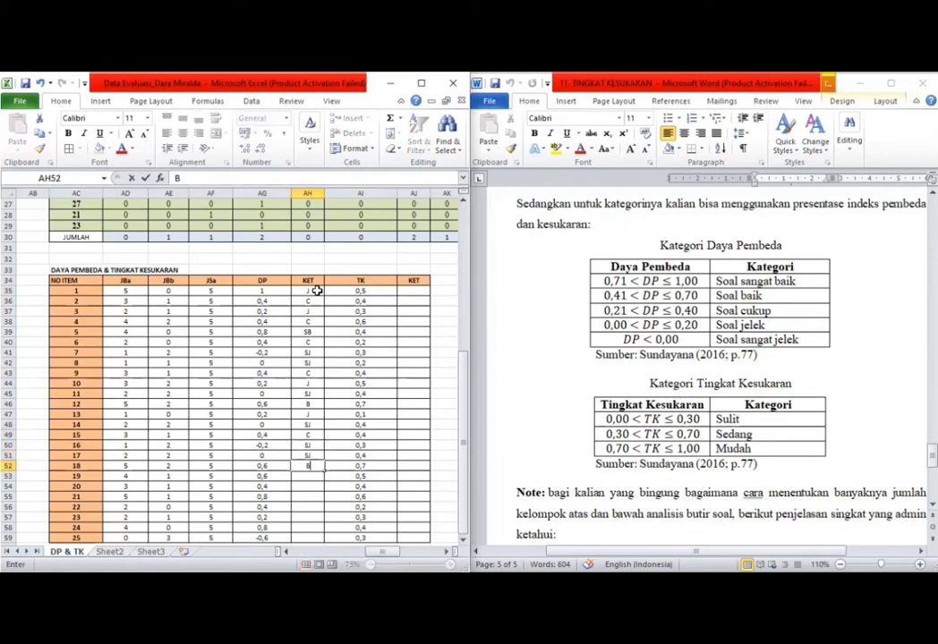
key(Return)
text(B)
key(Return)
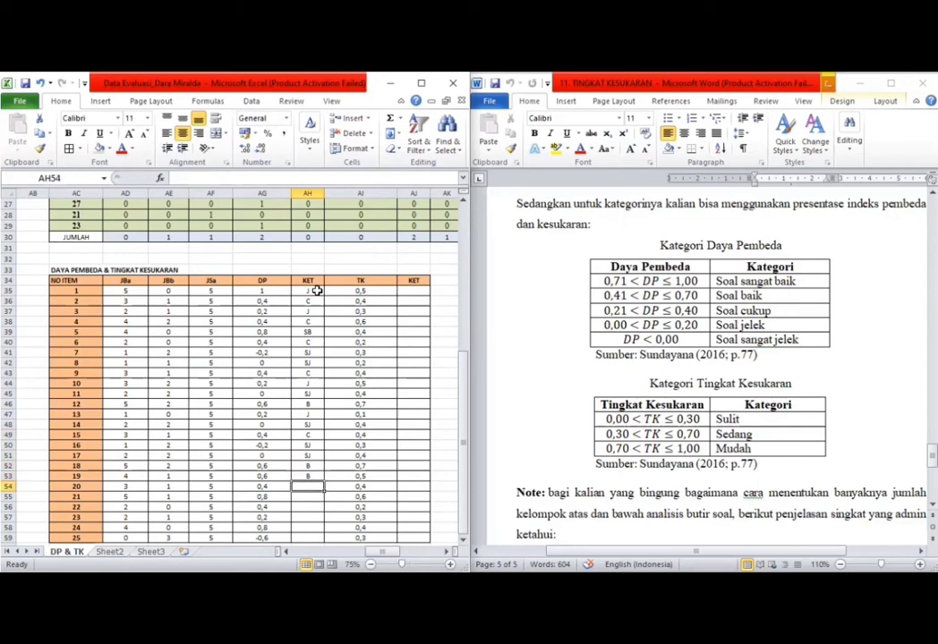
text(C)
key(Return)
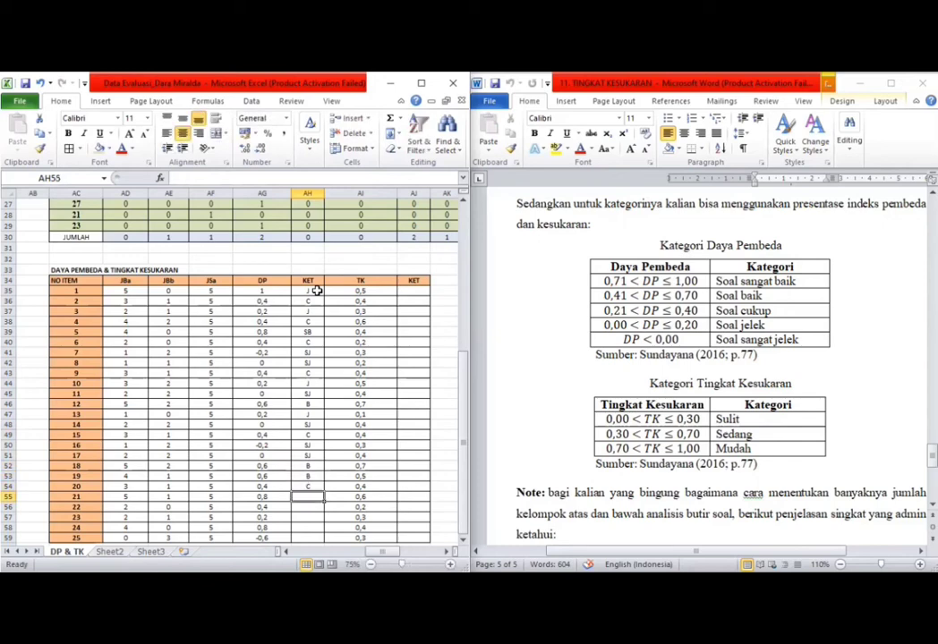
Step: Enter the DP categories SB, C, J, SB and SJ for items 21 to 25 in the KET column, AH55 to AH59
text(SB)
key(Return)
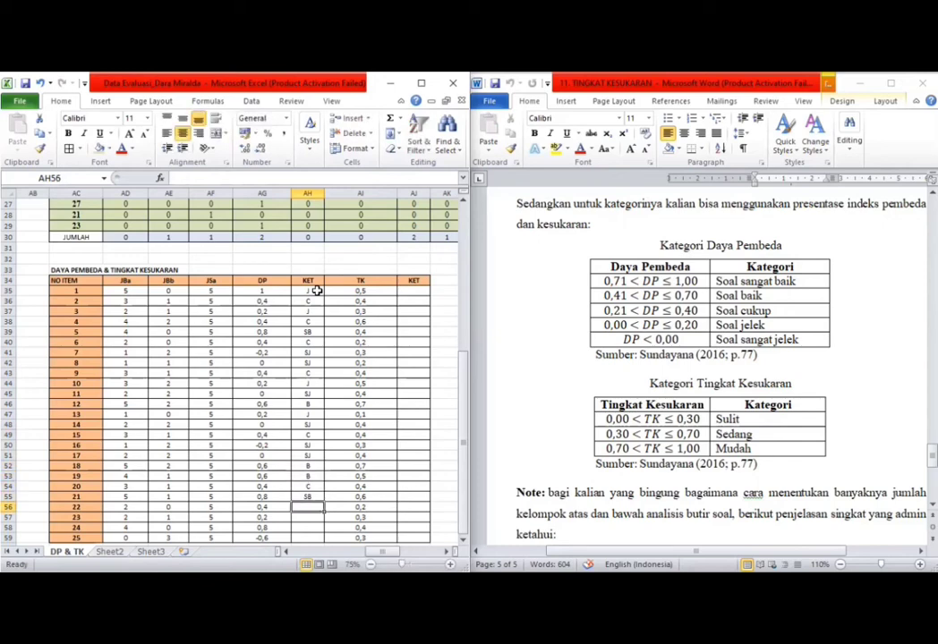
text(C)
key(Return)
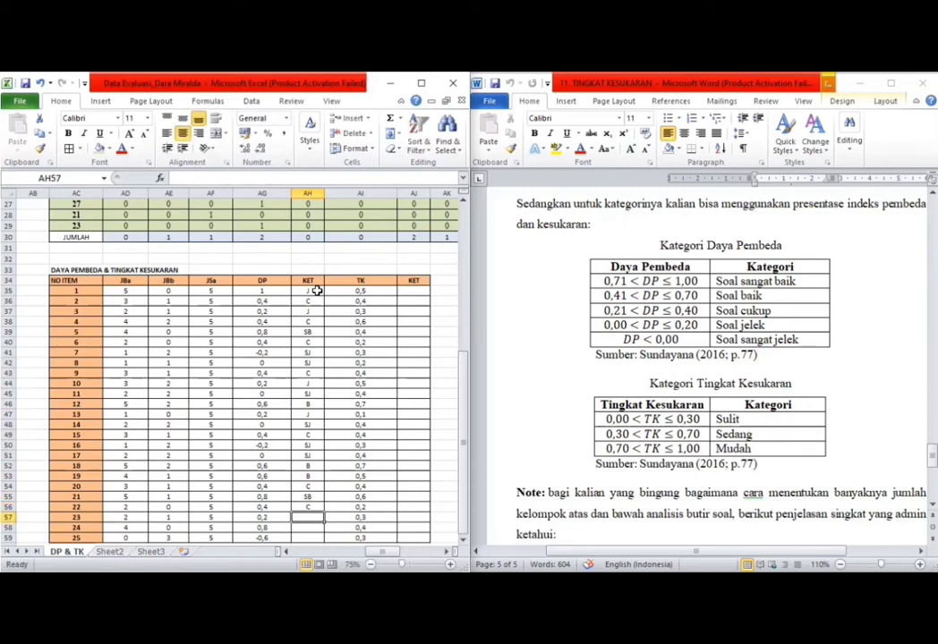
text(J)
key(Return)
text(SB)
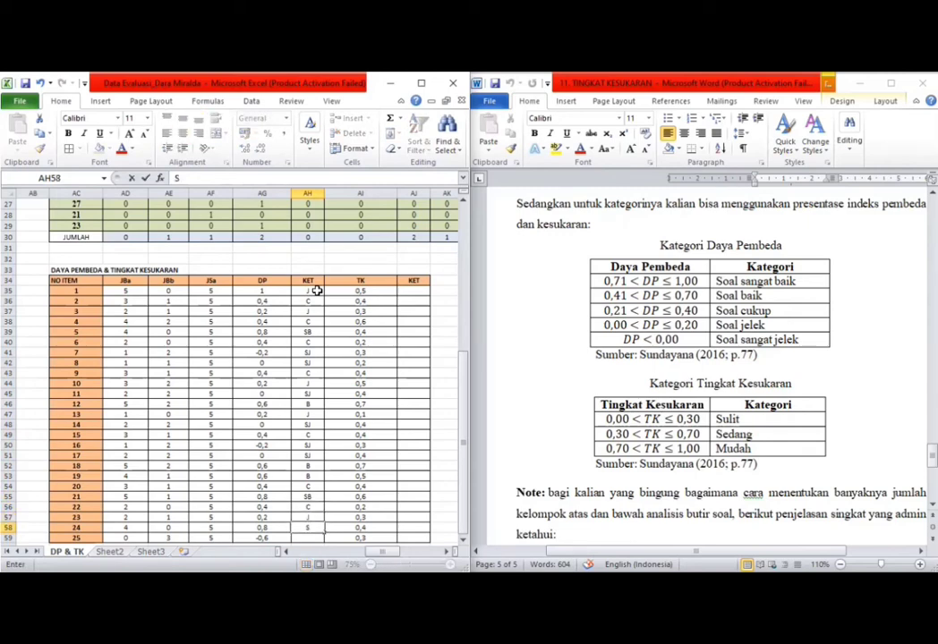
key(Return)
text(SJ)
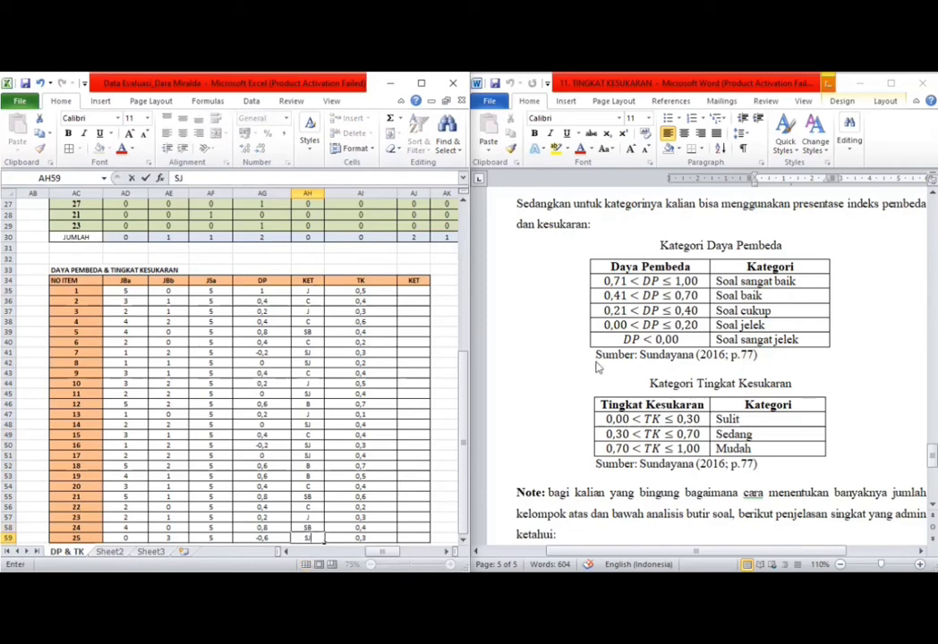
Step: Enter the TK categories S, S, SL and S for items 1 to 4 in the second KET column, AJ35 to AJ38
scroll(604, 368, down, 2)
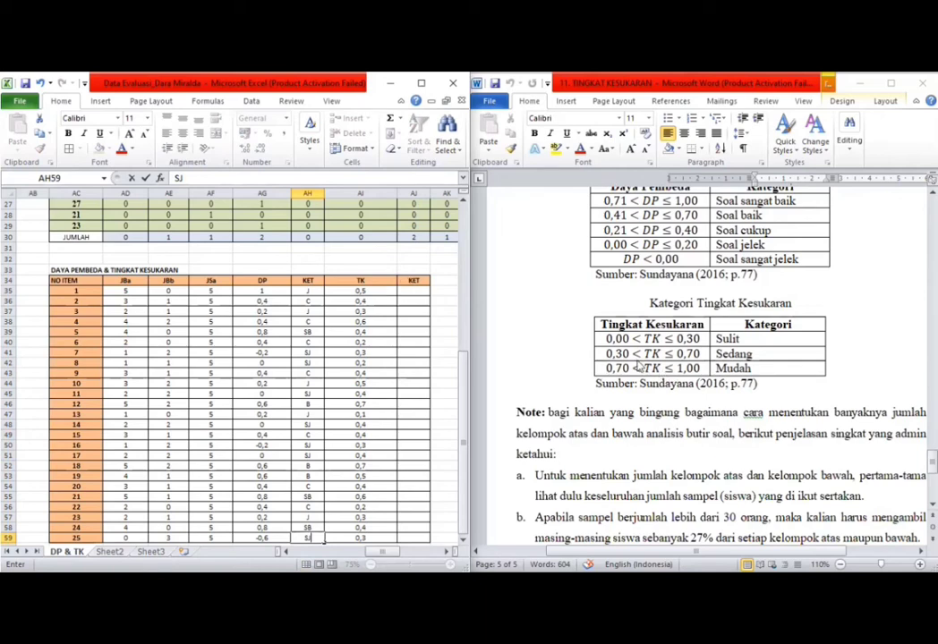
click(414, 291)
text(S)
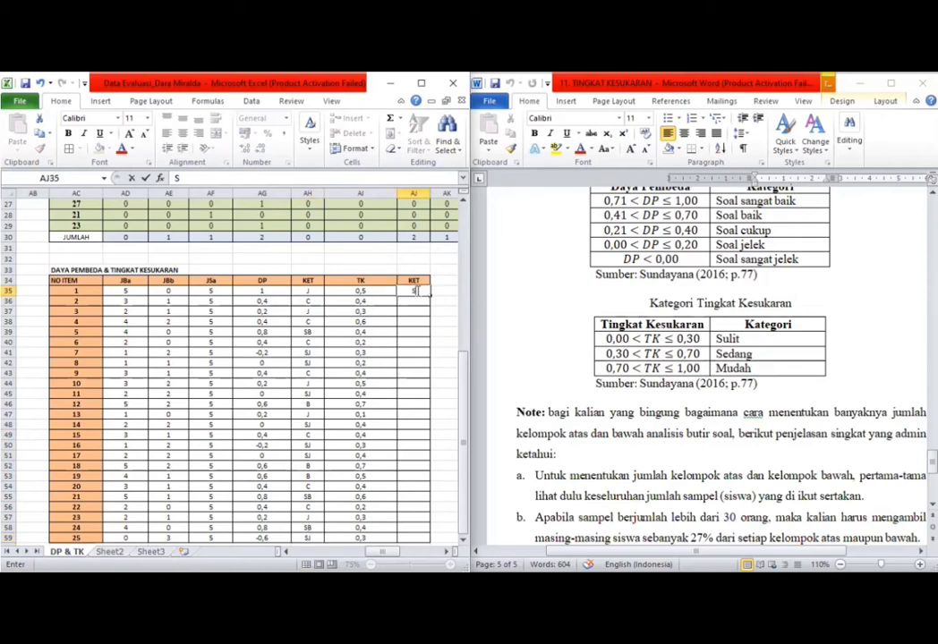
key(Return)
text(S)
key(Return)
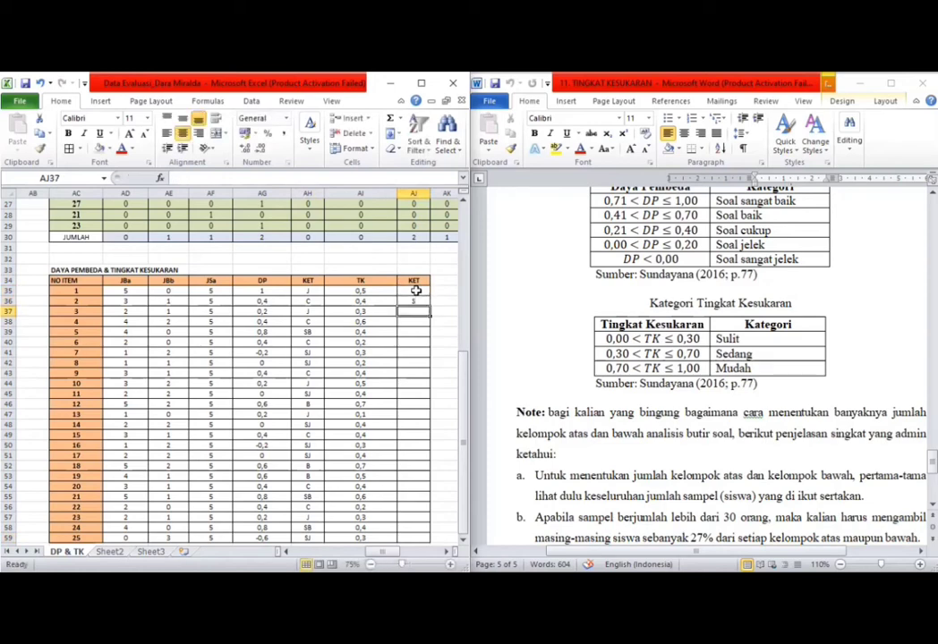
text(SL)
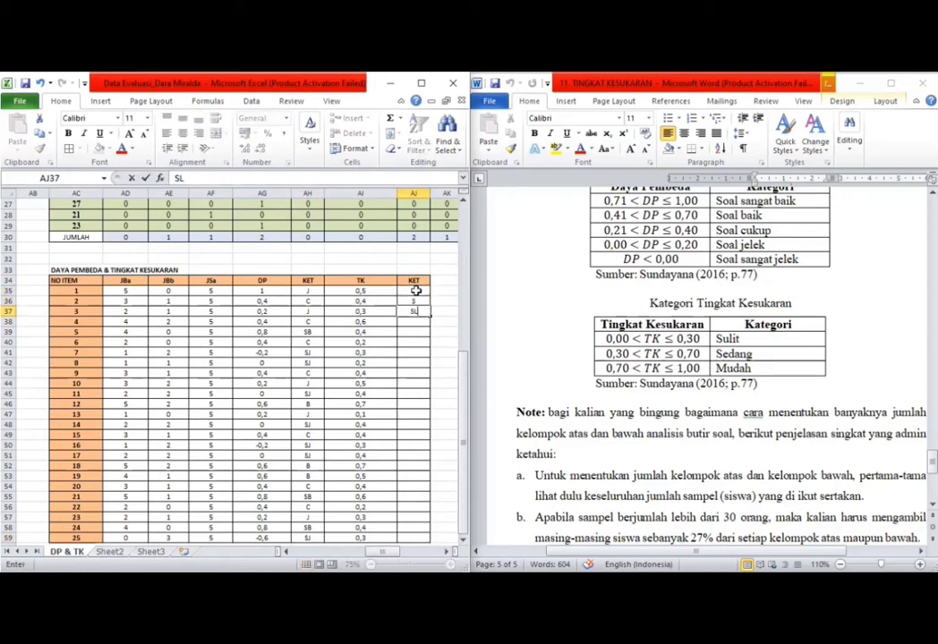
key(Return)
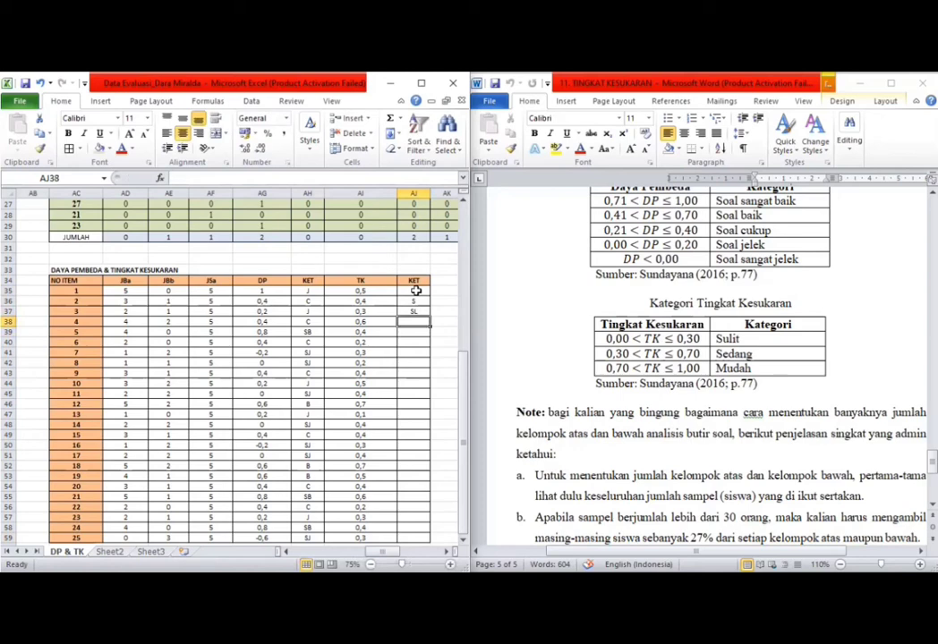
text(S)
key(Return)
Step: Enter the TK categories S, SL, SL and SL for items 5 to 8 in the second KET column, AJ39 to AJ42
text(S)
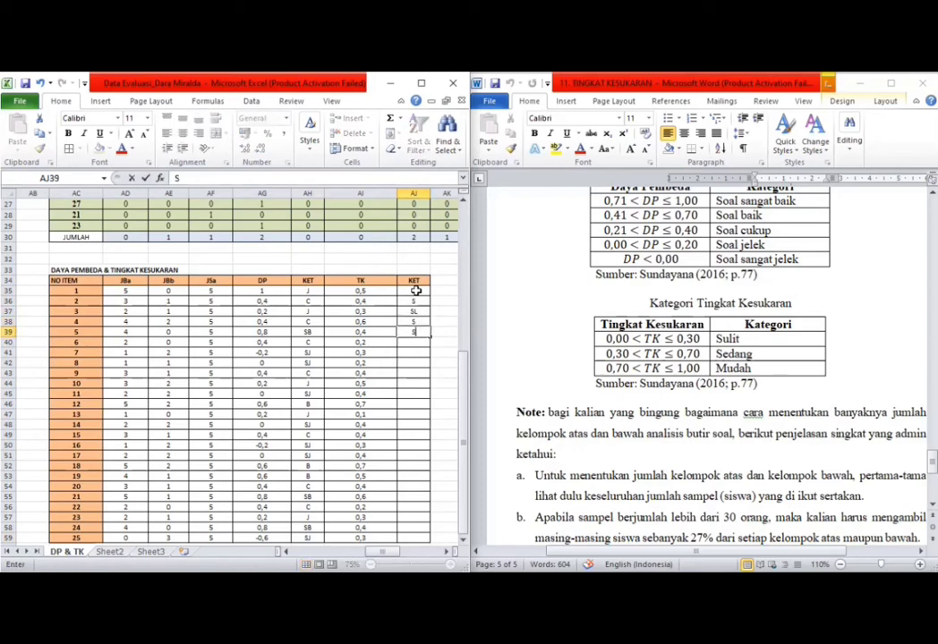
key(Return)
text(S)
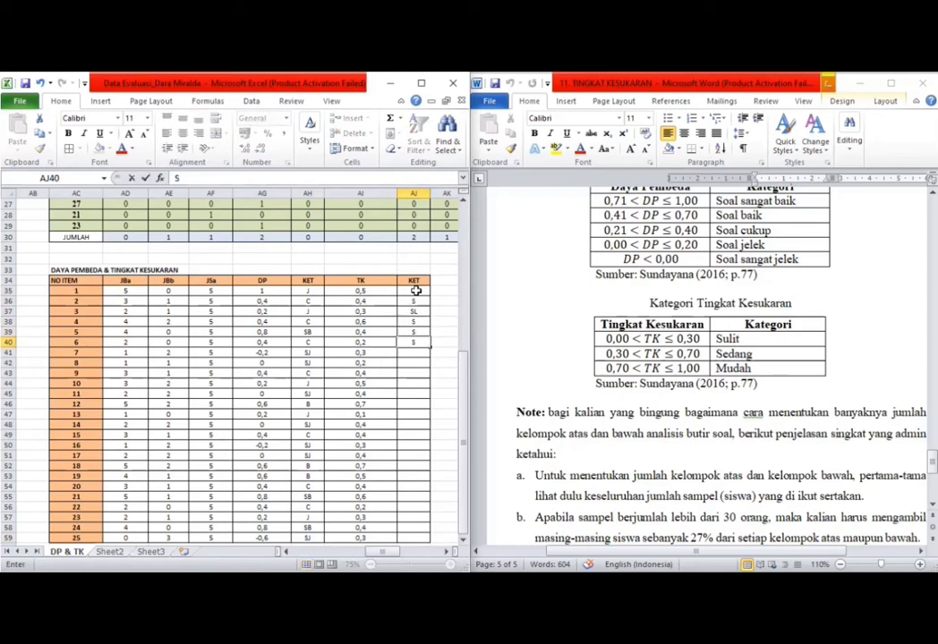
text(L)
key(Return)
text(SL)
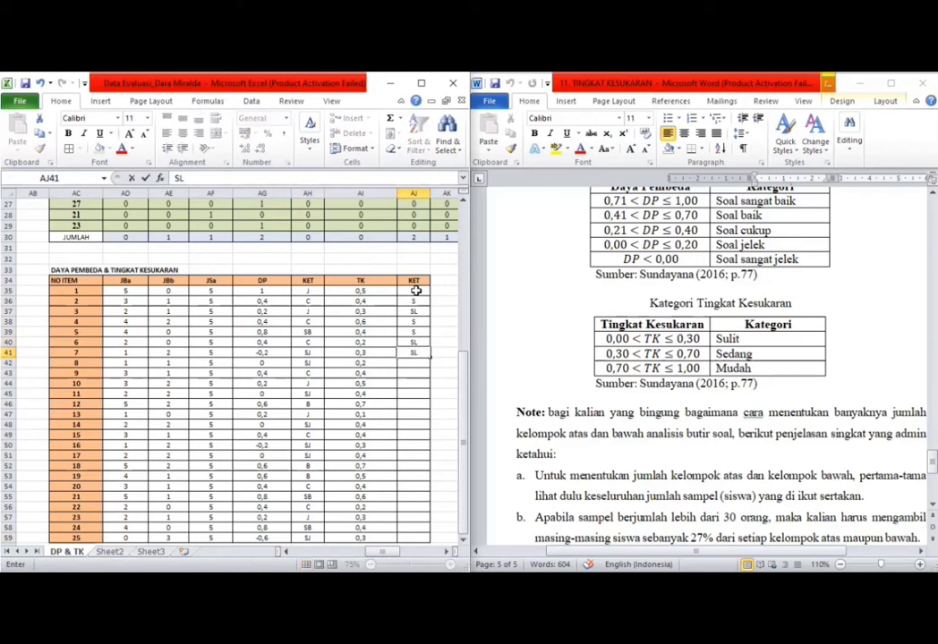
key(Return)
text(SL)
key(Return)
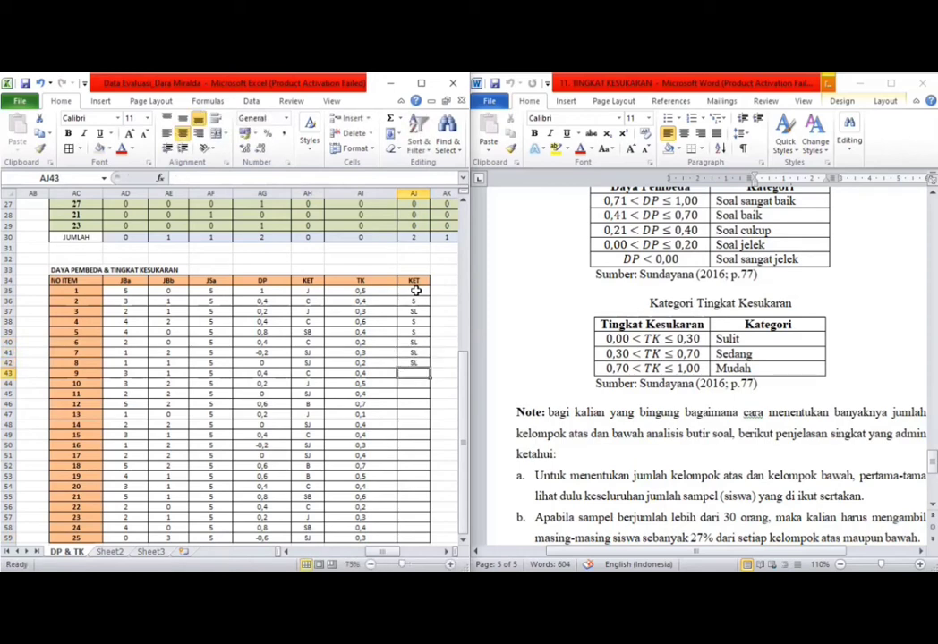
Step: Enter the TK category S for items 9 to 12 in the second KET column, AJ43 to AJ46
text(S)
key(Return)
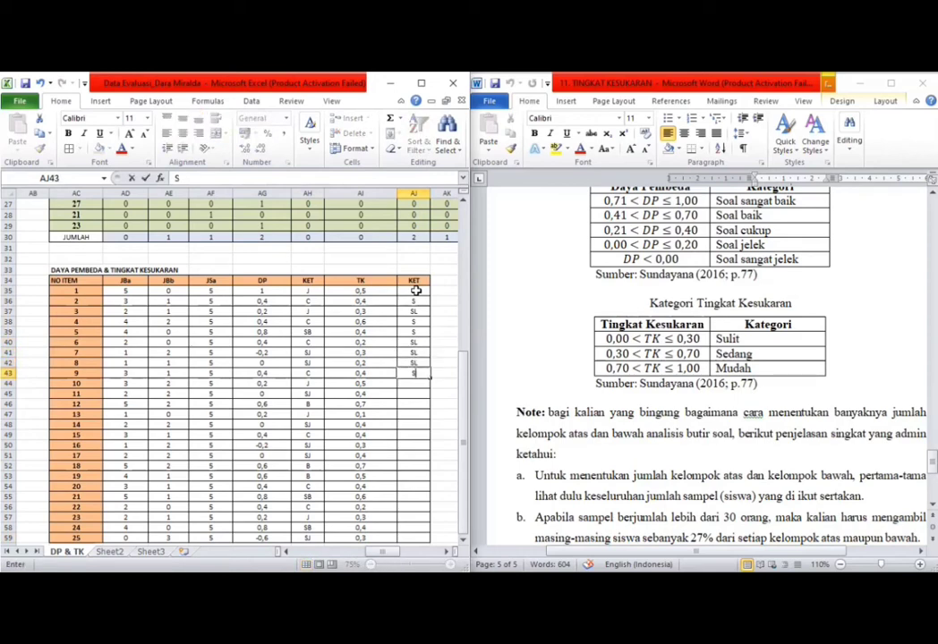
text(S)
key(Return)
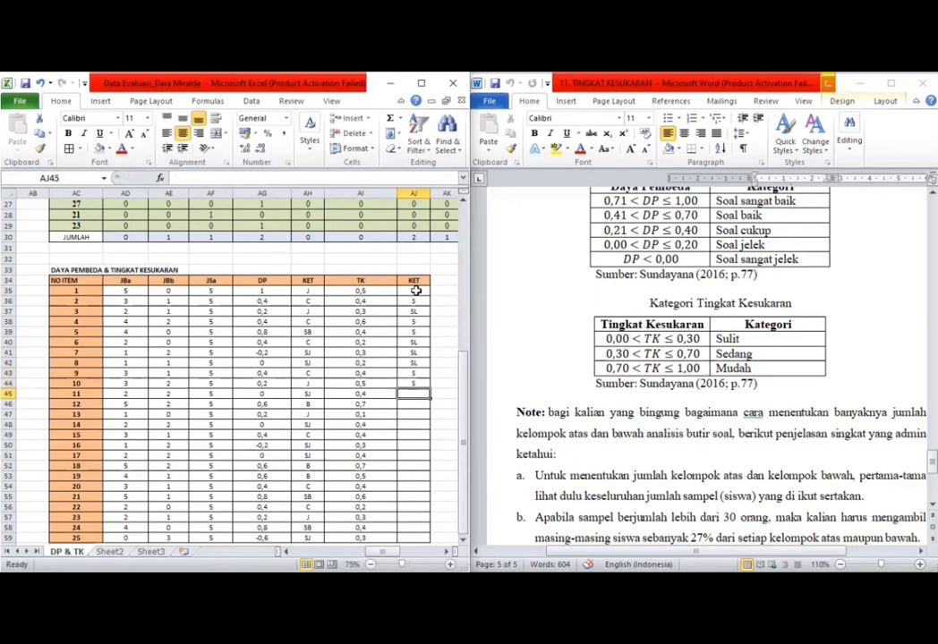
text(S)
key(Return)
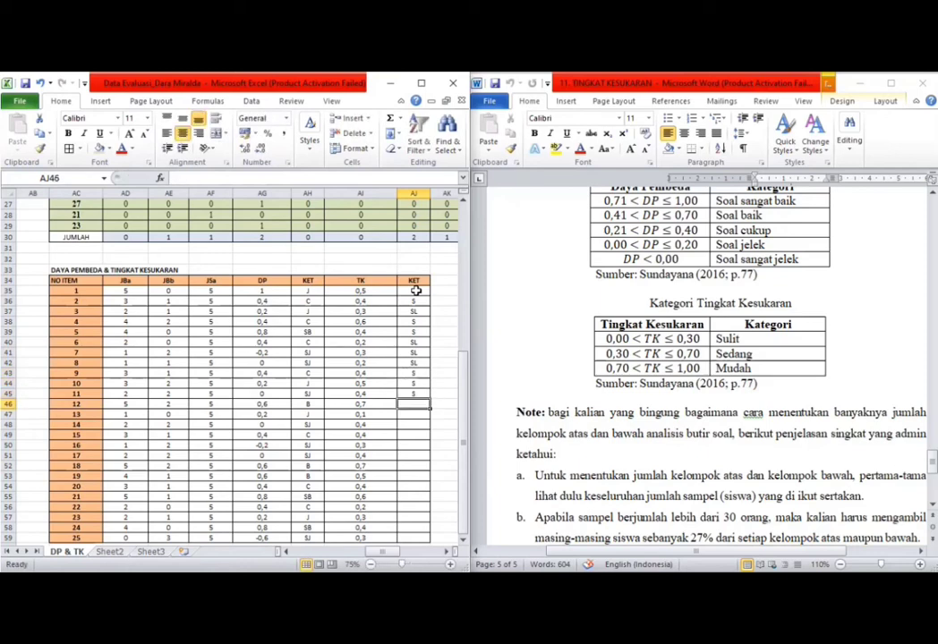
text(S)
key(Return)
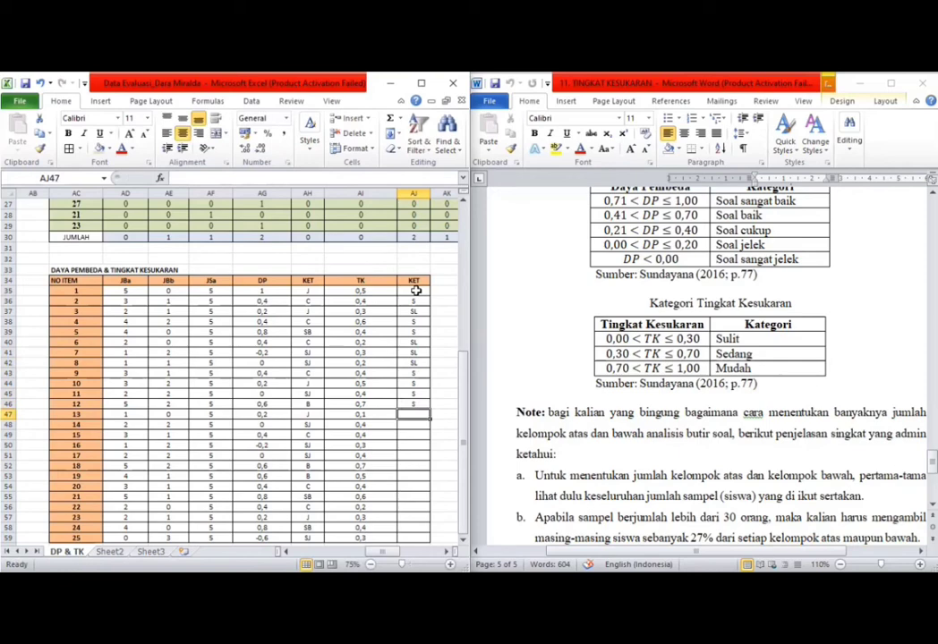
Step: Enter the TK categories SL, S, S and SL for items 13 to 16 in the second KET column, AJ47 to AJ50
text(SL)
key(Return)
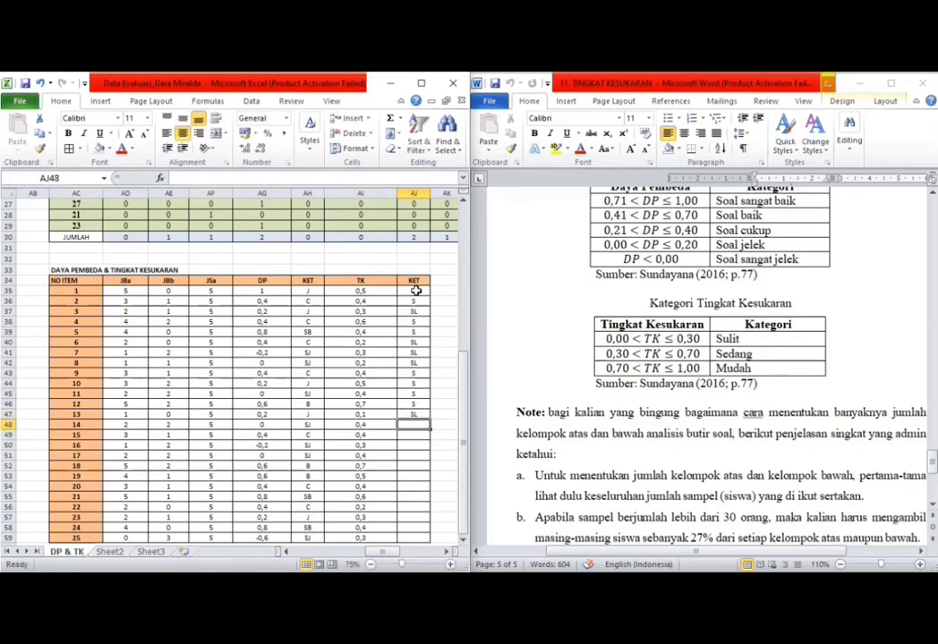
text(S)
key(Return)
text(S)
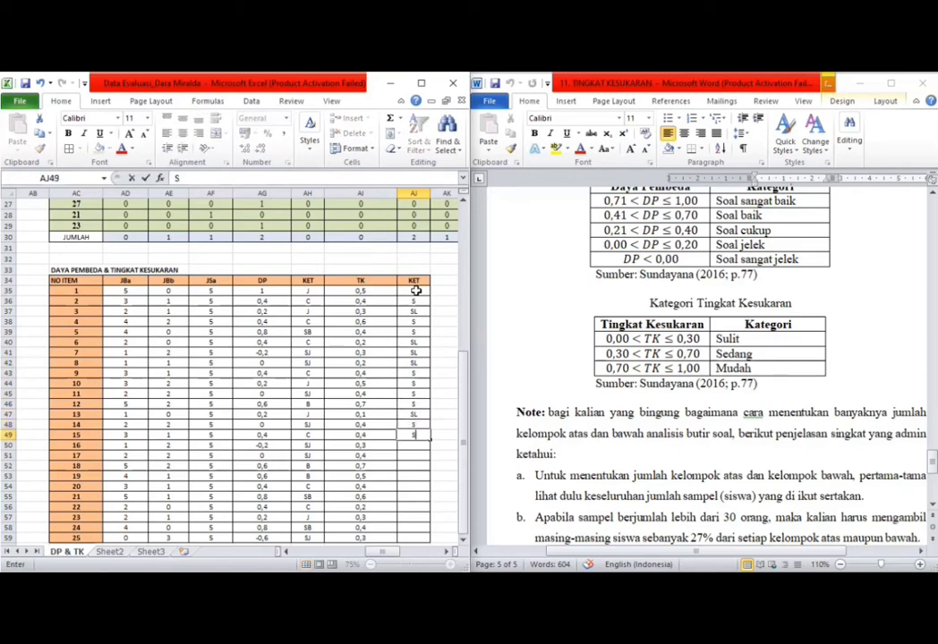
key(Return)
text(SL)
key(Return)
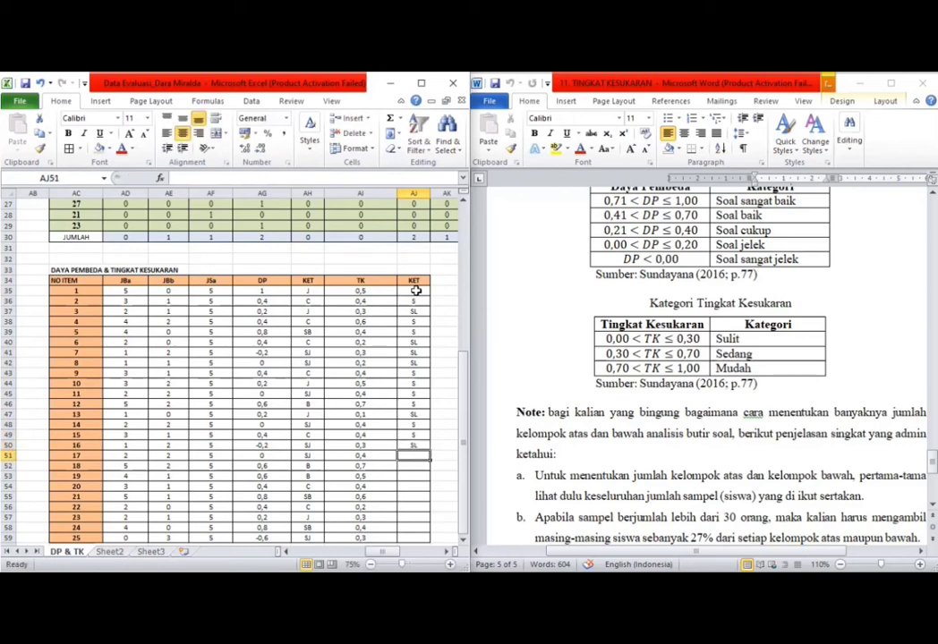
Step: Enter the TK category S for items 17 to 21 in the second KET column, AJ51 to AJ55
text(S)
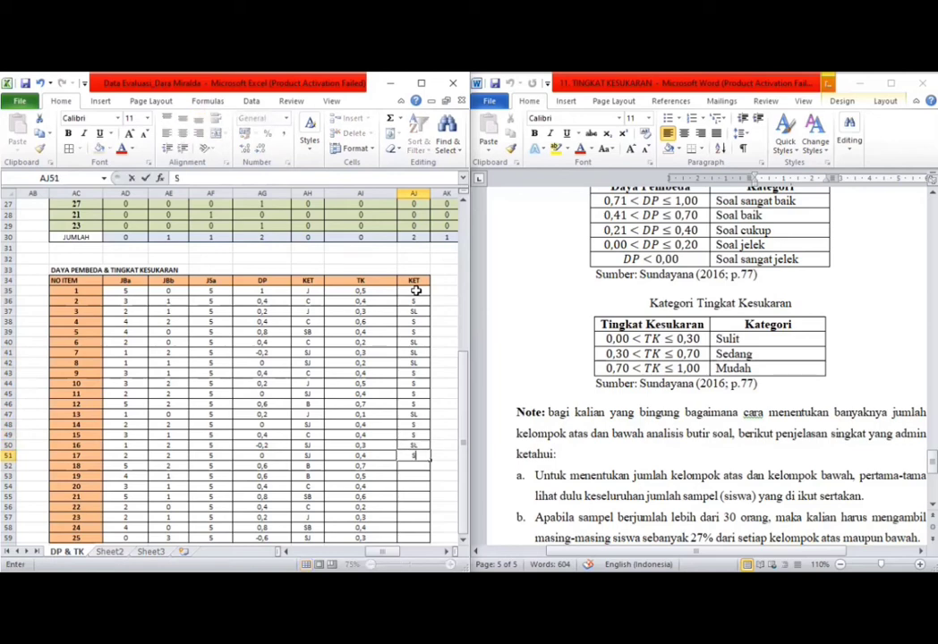
key(Return)
text(S)
key(Return)
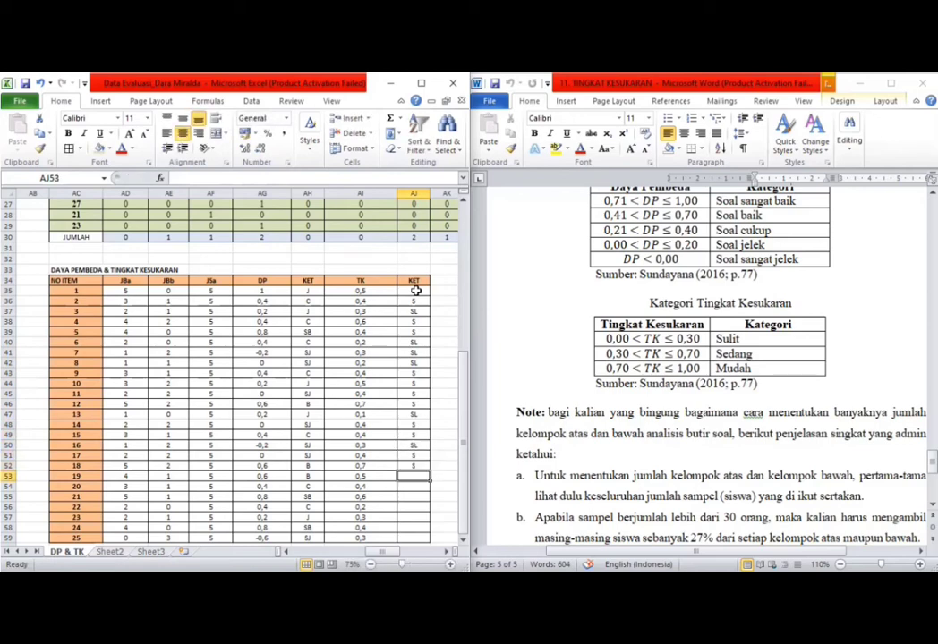
text(S)
key(Return)
text(S)
key(Return)
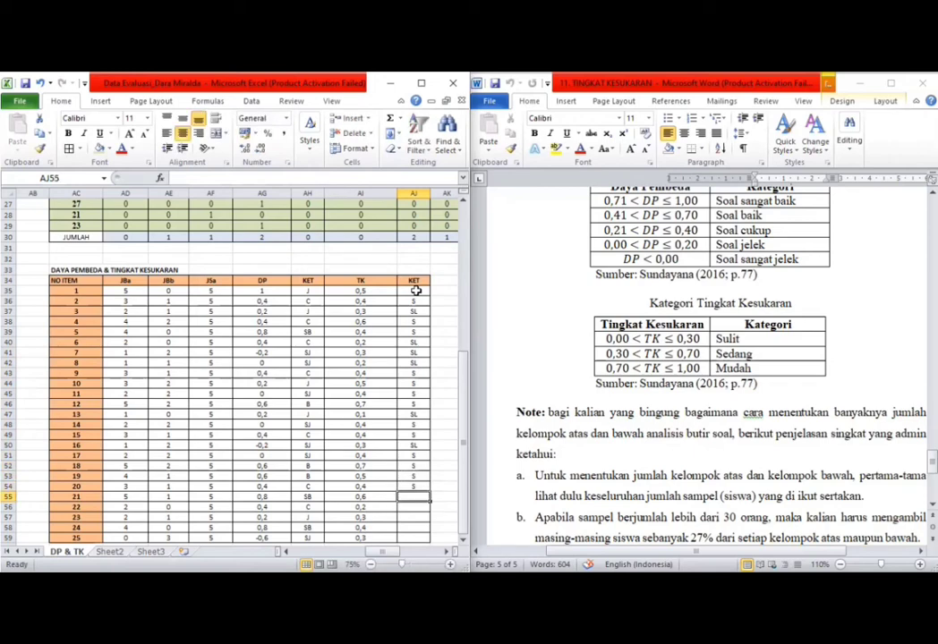
text(S)
key(Return)
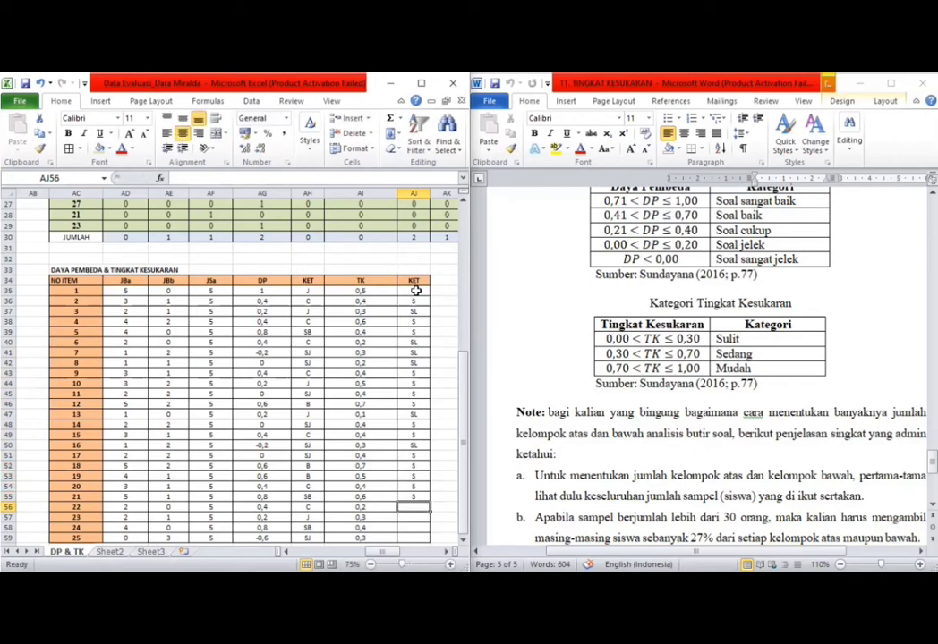
Step: Enter the TK categories SL, SL, S and SL for items 22 to 25 in the second KET column, AJ56 to AJ59
text(S)
key(Return)
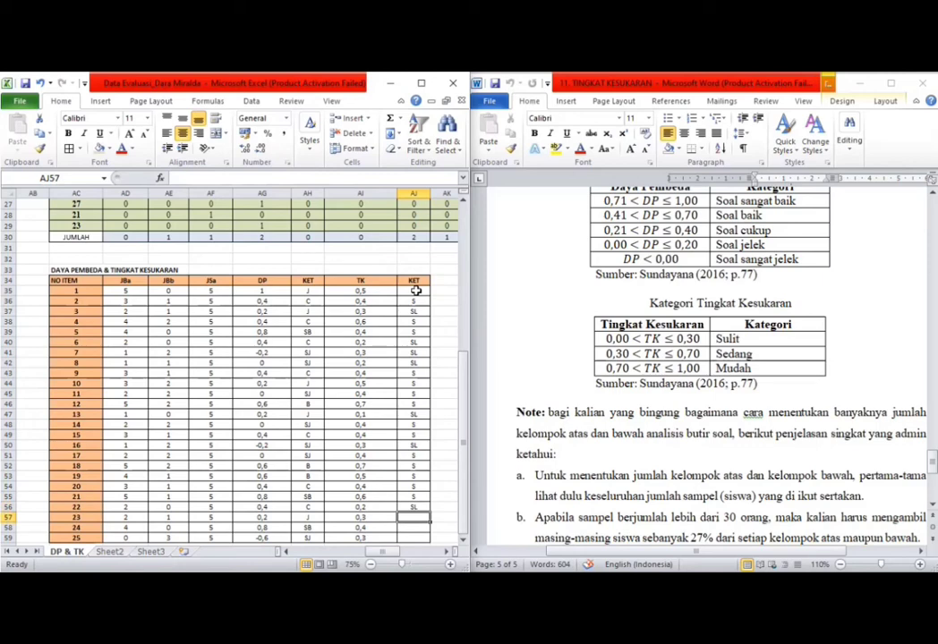
text(SL)
key(Return)
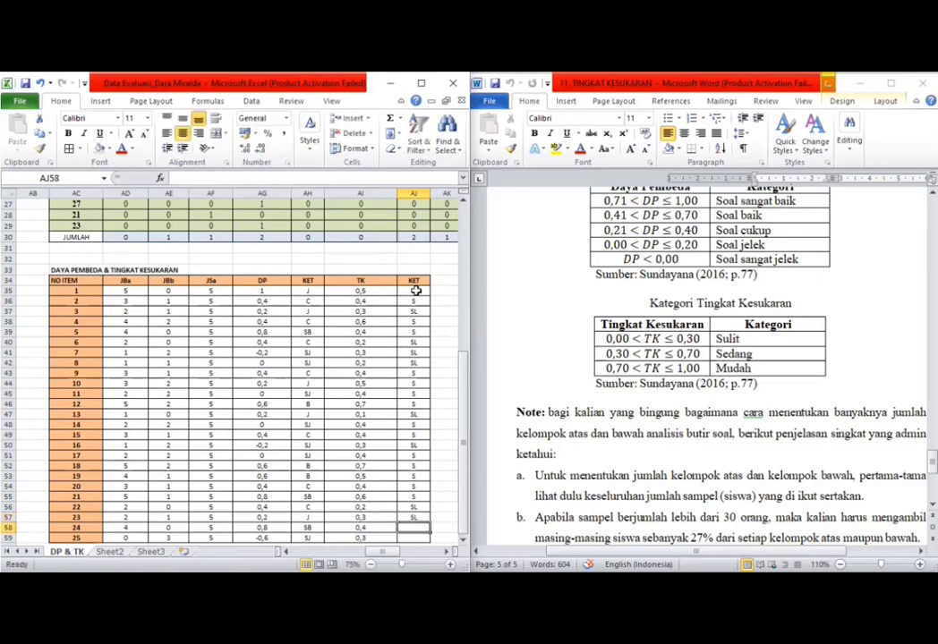
text(S)
key(Return)
text(SL)
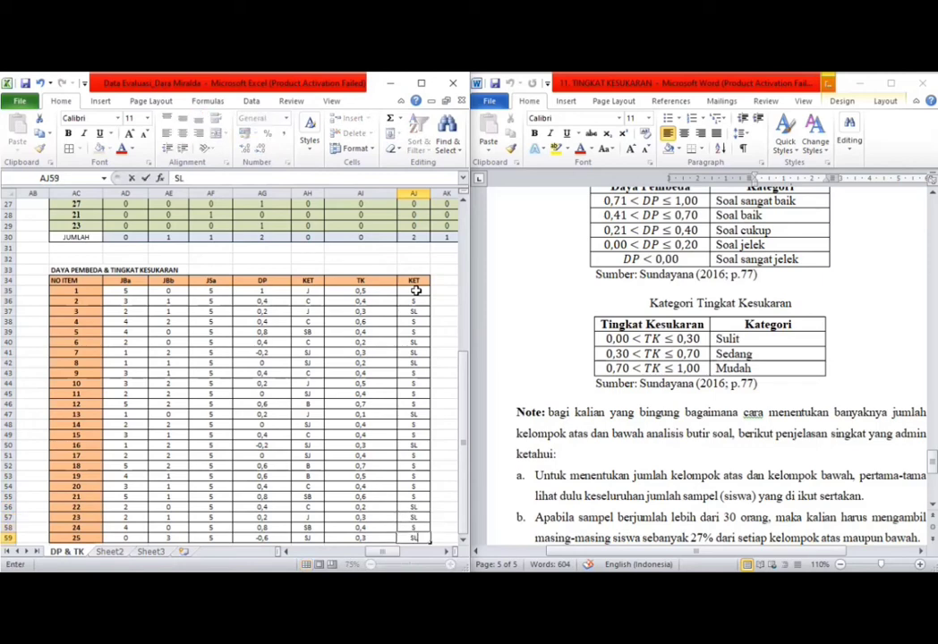
Step: Maximise the Data Evaluasi workbook window and open Sheet2 with the answer data
key(super+Down)
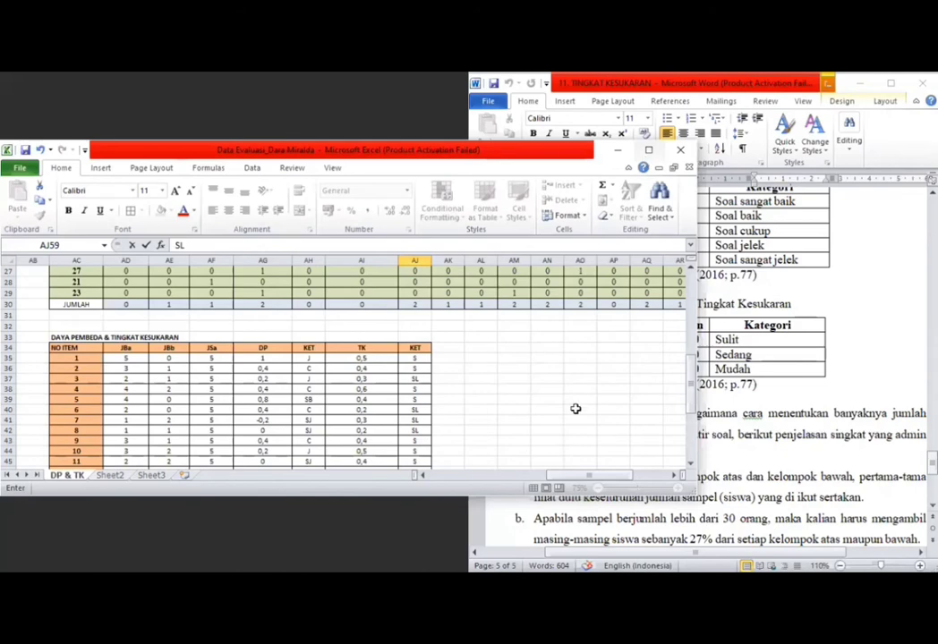
key(super+Up)
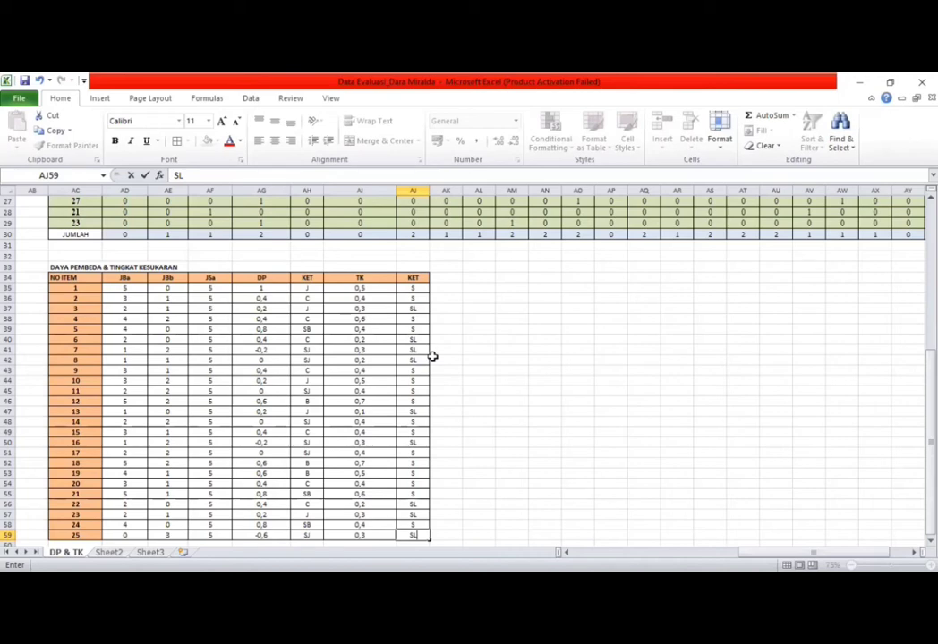
key(ctrl+Page_Down)
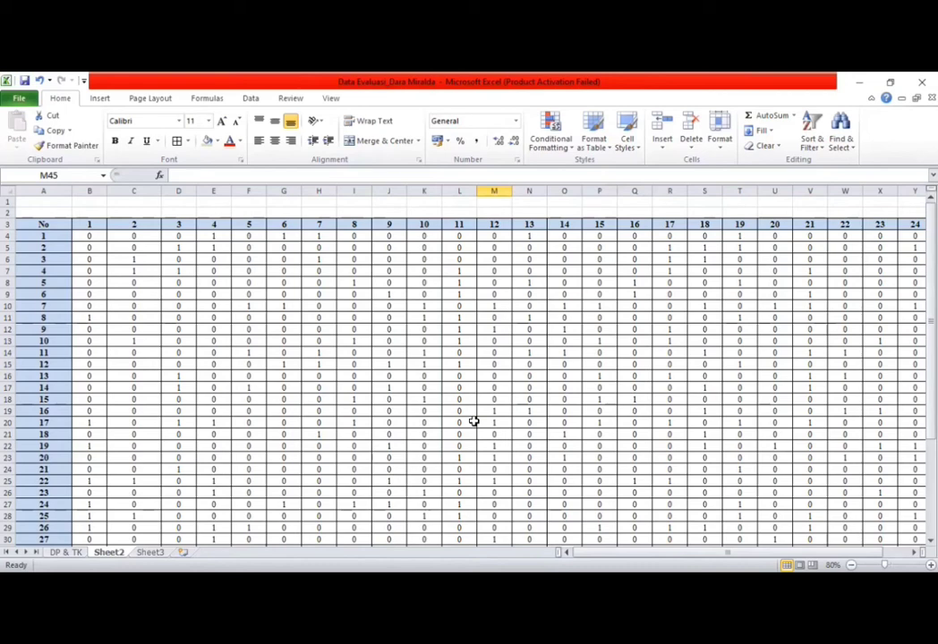
click(125, 272)
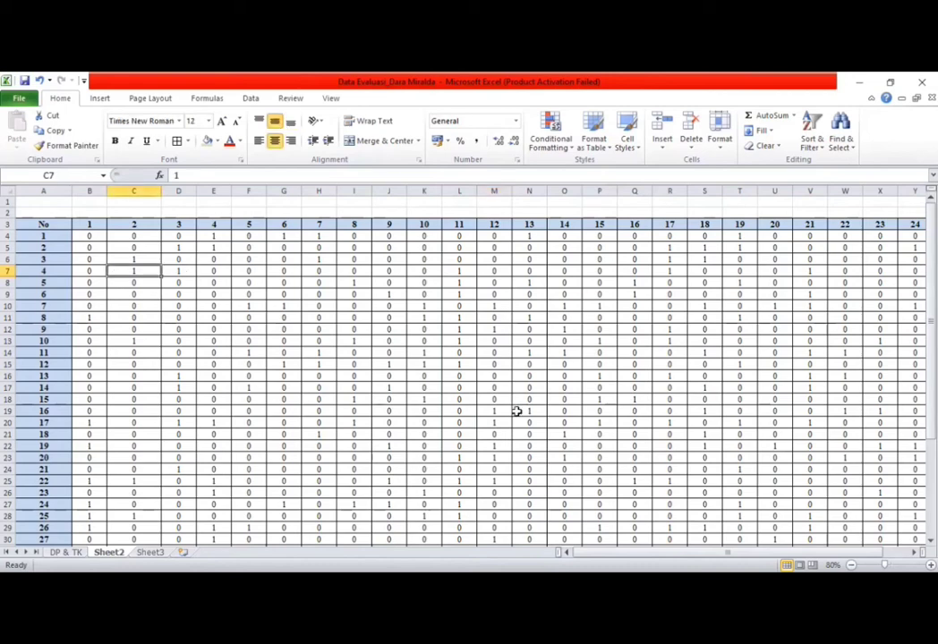
key(alt+Tab)
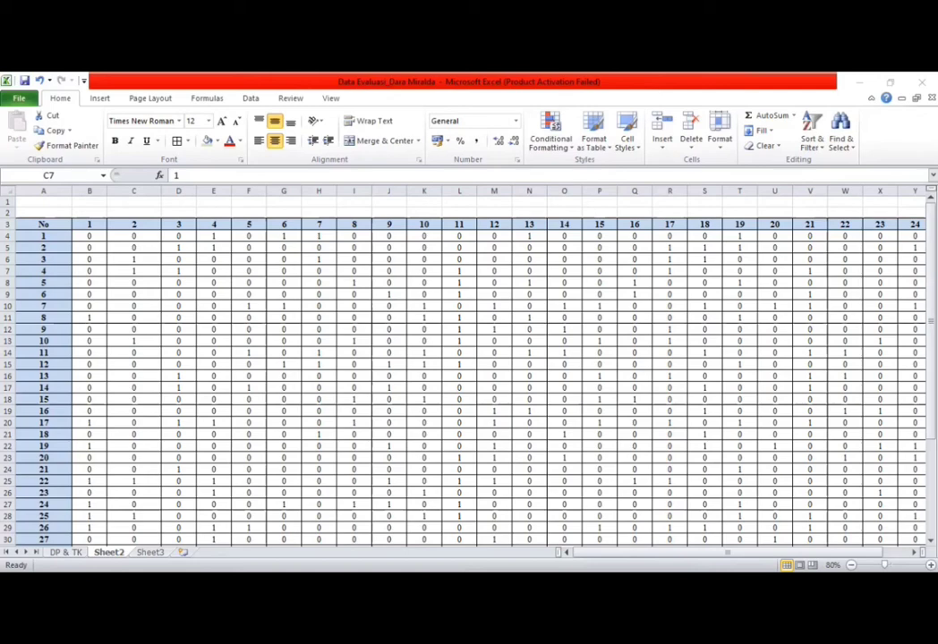
Step: Total item 1's correct answers in the BENAR row of the PENGECOH table, B36, with =SUM(B4:B33)
scroll(223, 403, down, 3)
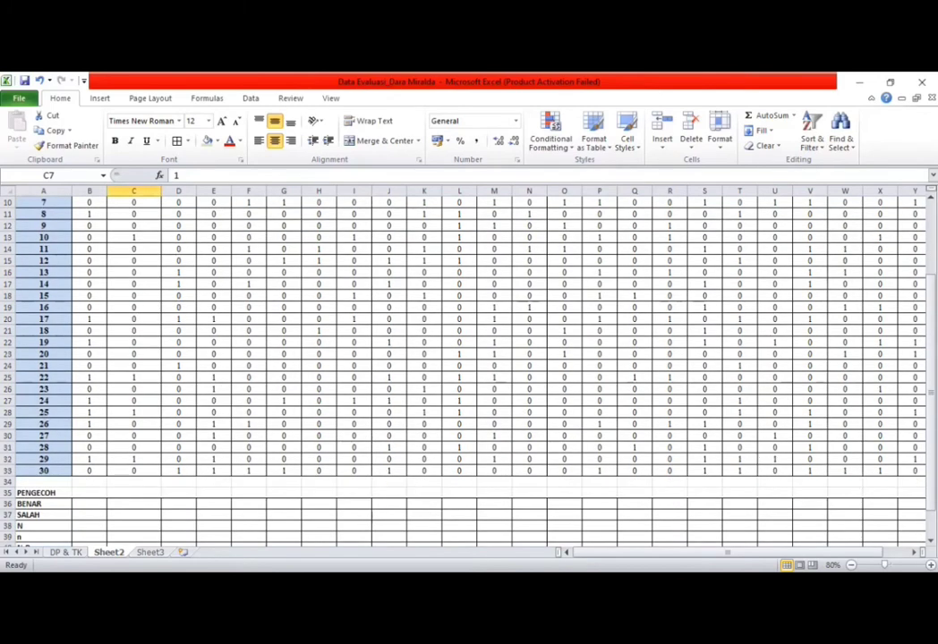
scroll(301, 358, down, 2)
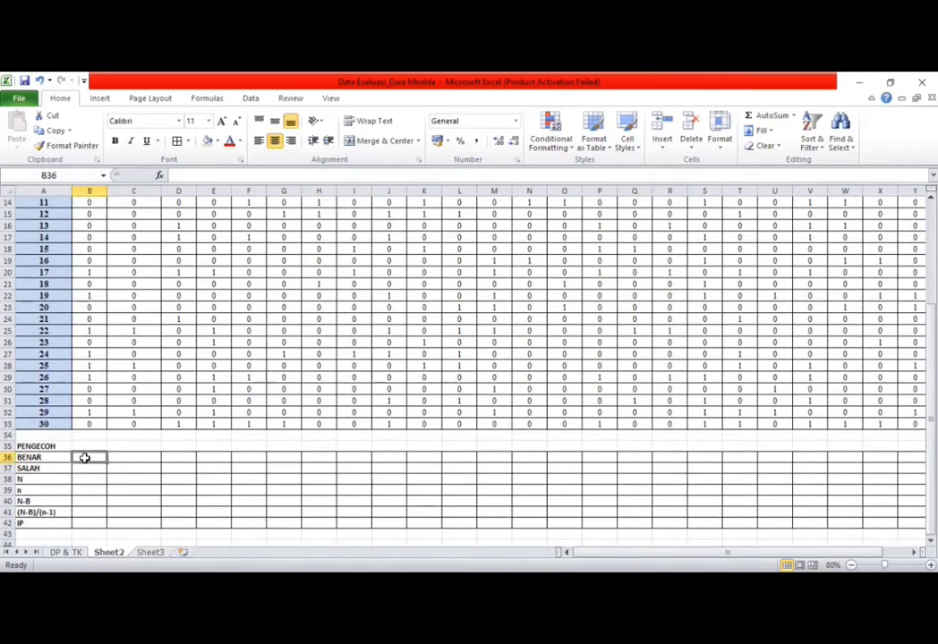
text(=)
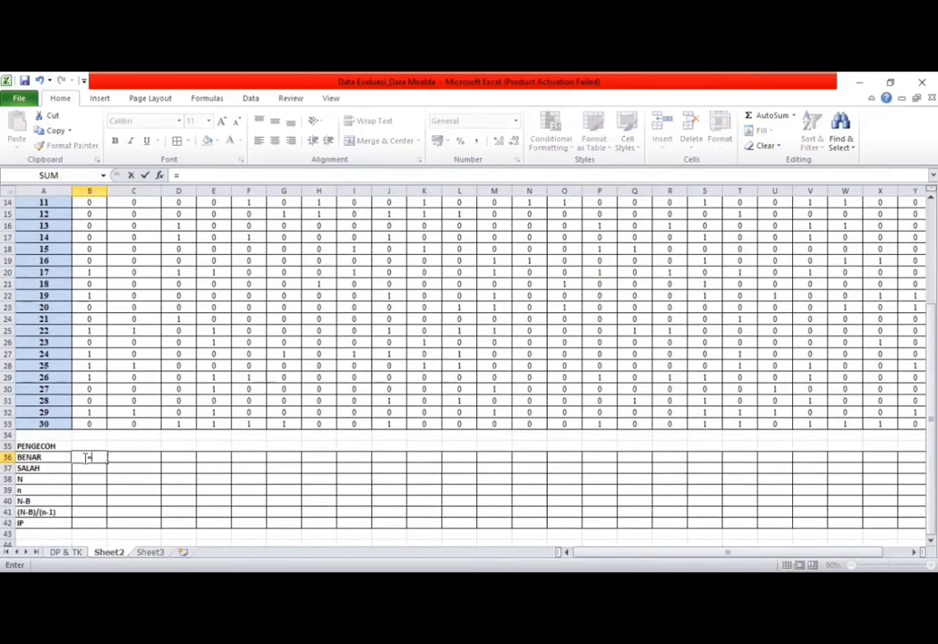
text(SUM()
scroll(269, 358, up, 5)
click(89, 235)
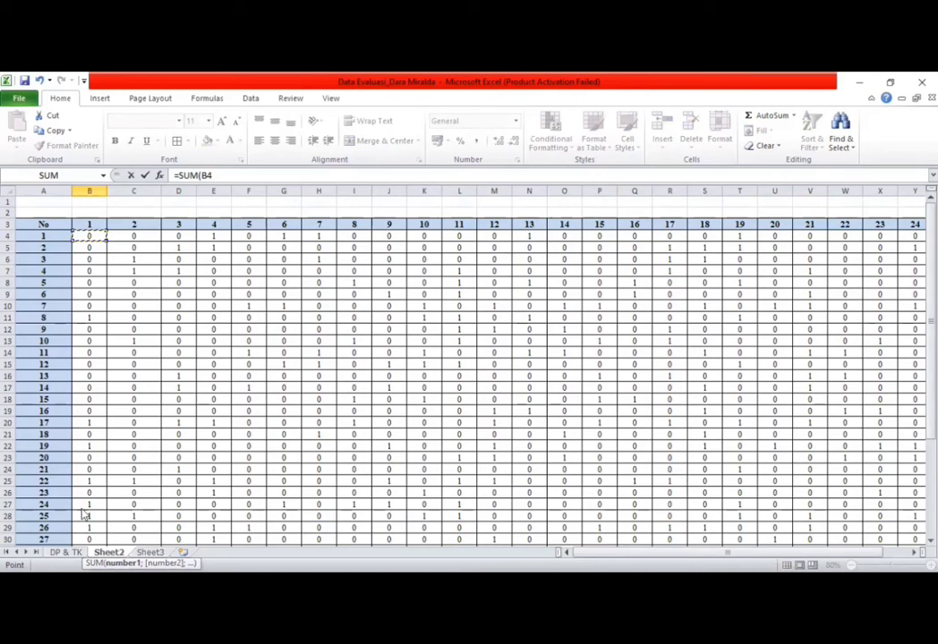
key(ctrl+shift+Down)
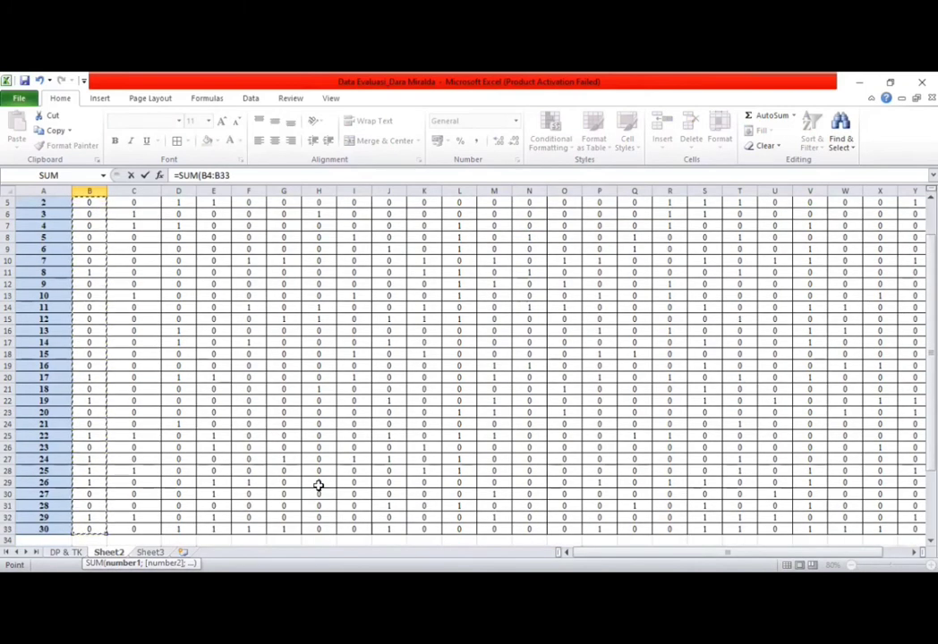
text())
key(Return)
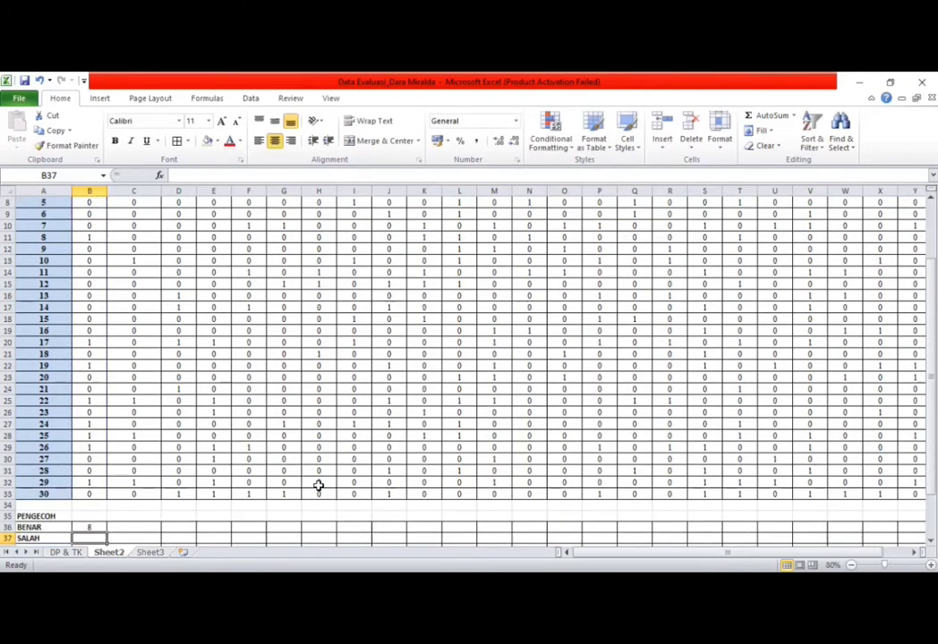
Step: Copy the BENAR sum formula from B36 across the row to Z36 for all 25 items
scroll(387, 493, down, 3)
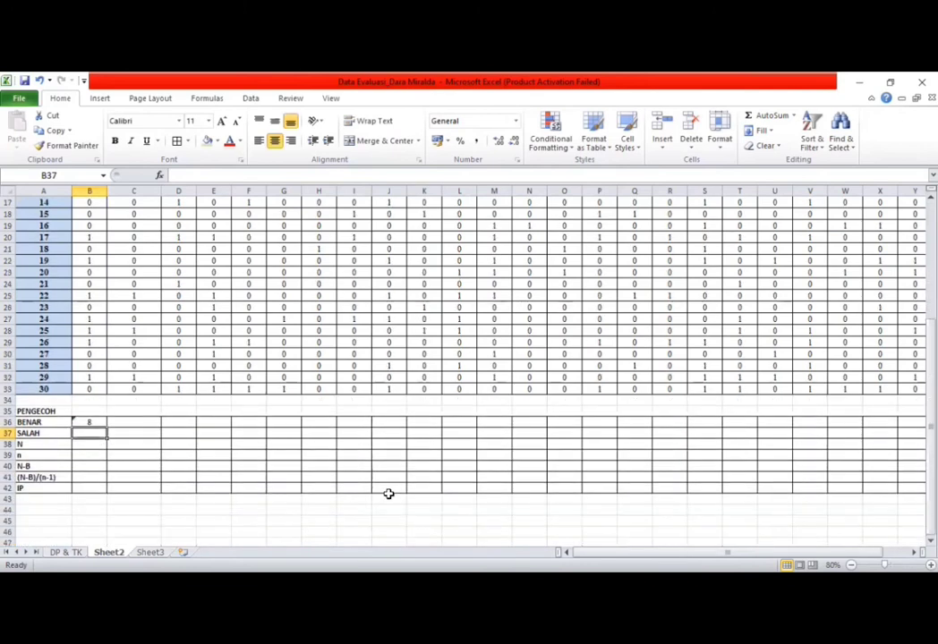
click(89, 419)
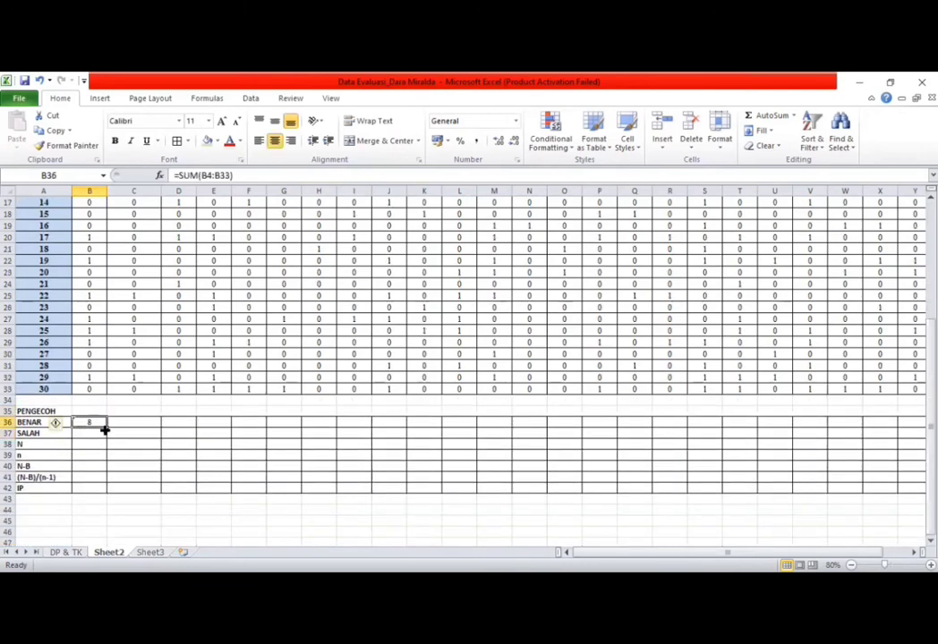
drag(105, 426, 814, 422)
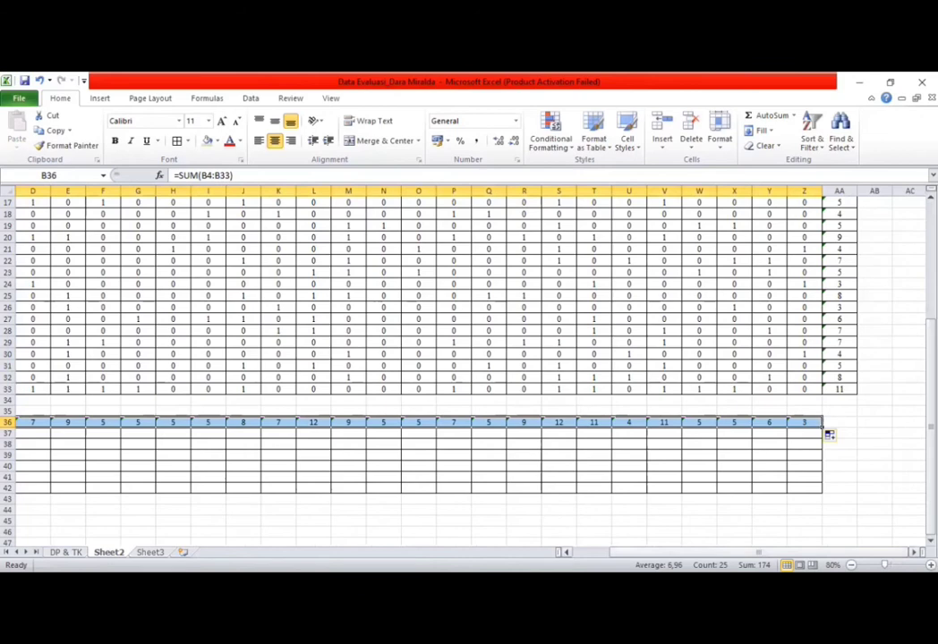
scroll(829, 435, left, 3)
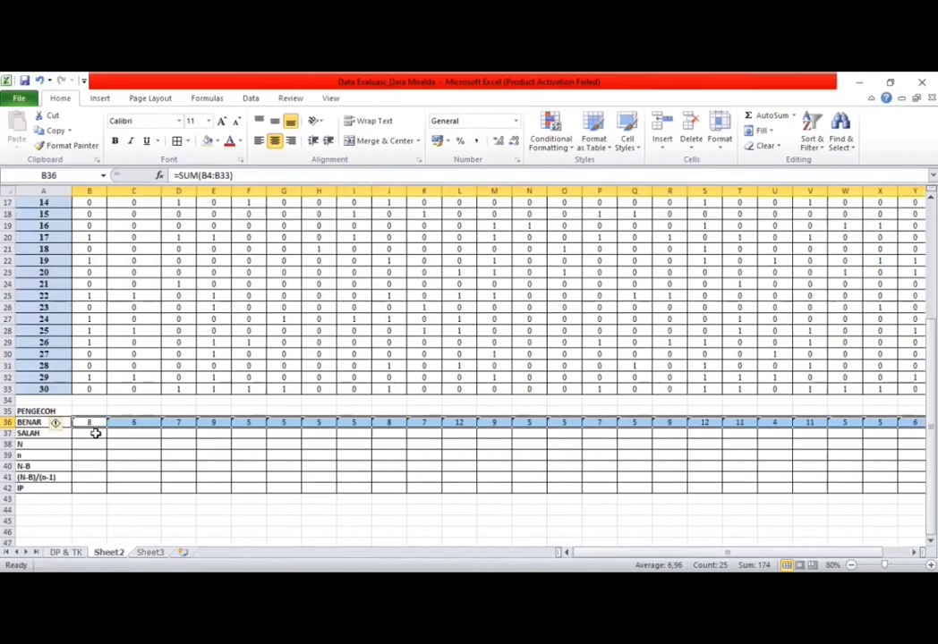
Step: Calculate the wrong answers in the SALAH row with =30-B36 in B37 and fill it across to Z37
click(89, 433)
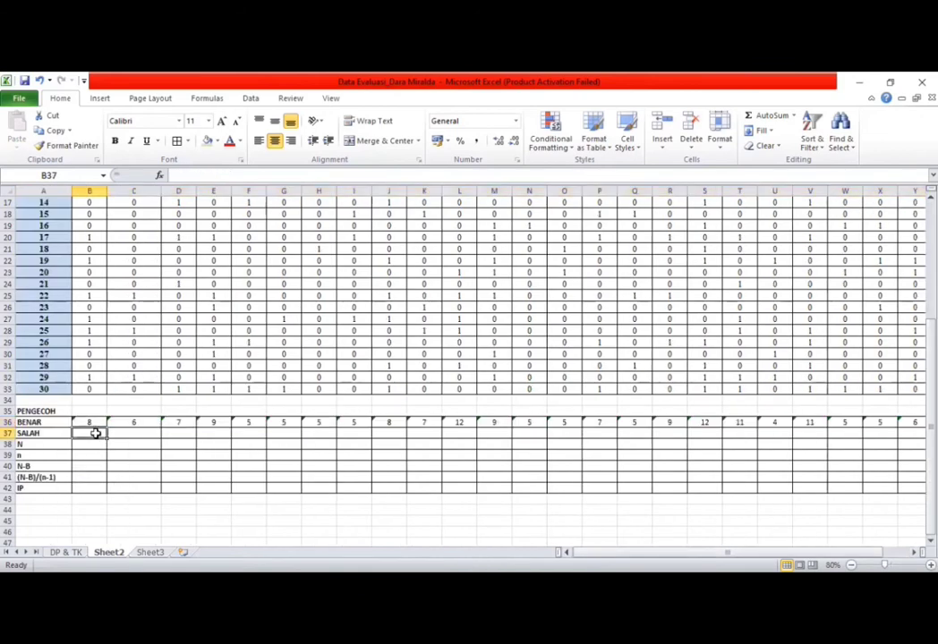
text(=)
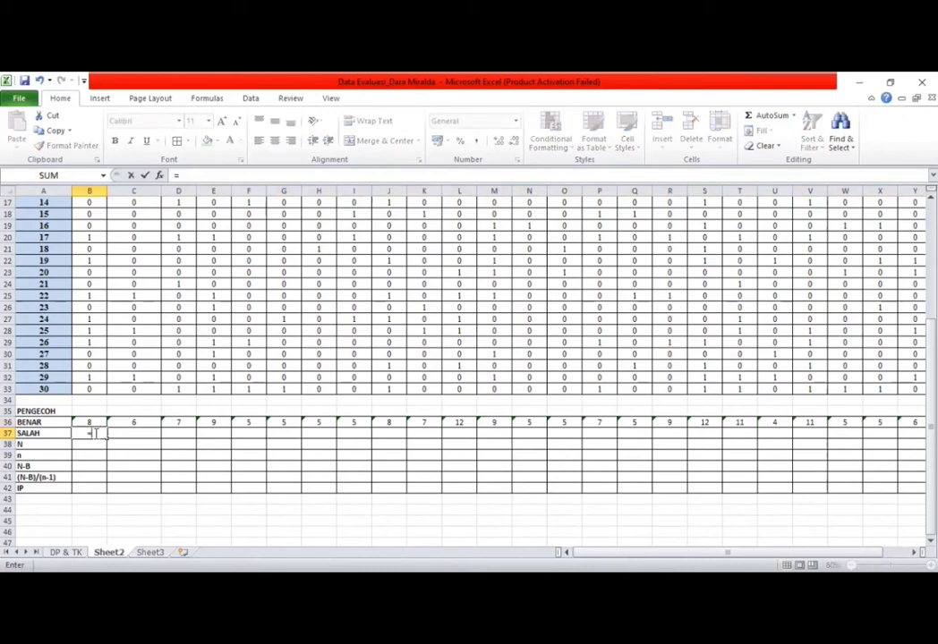
text(30-)
click(88, 422)
key(Return)
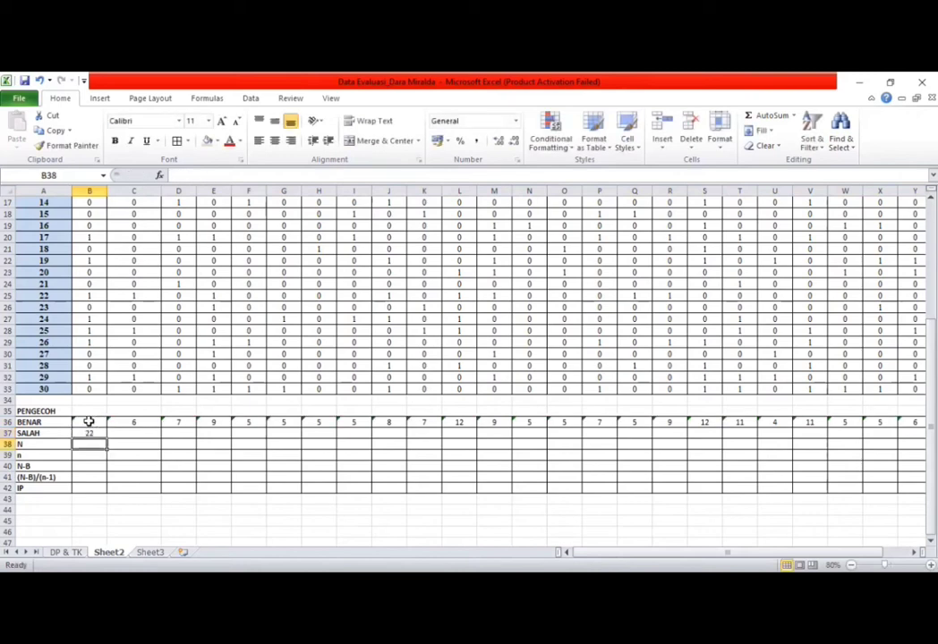
click(91, 433)
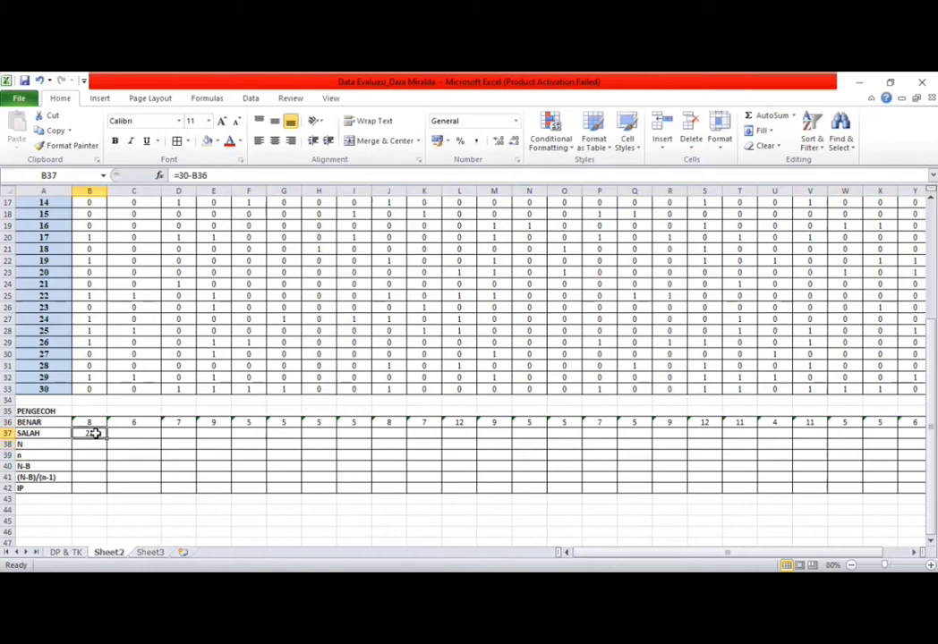
drag(105, 435, 879, 436)
scroll(392, 502, left, 2)
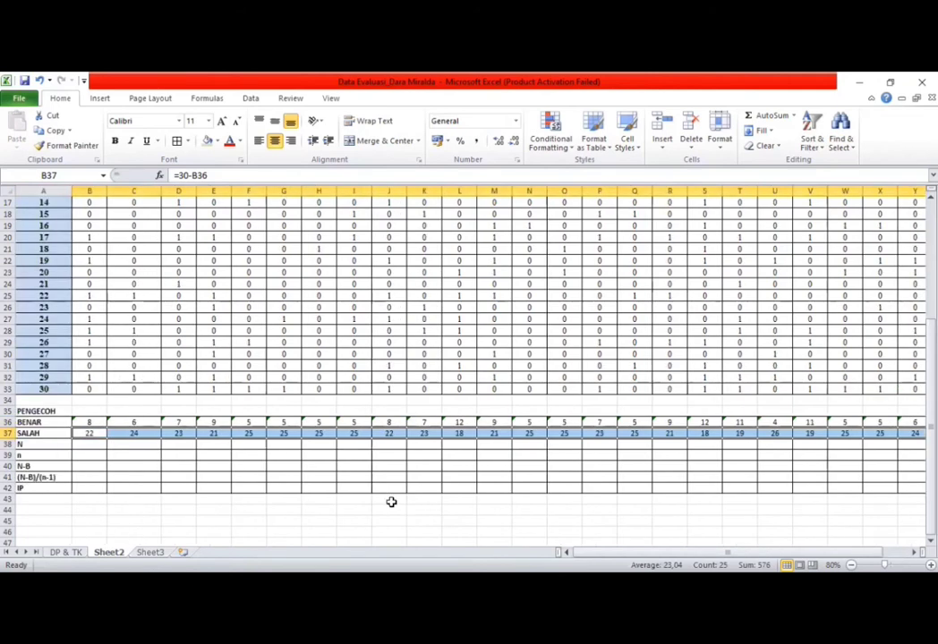
Step: Enter 30 as N in B38, centre it, and add the note SEMUA SISWA in C38
click(95, 446)
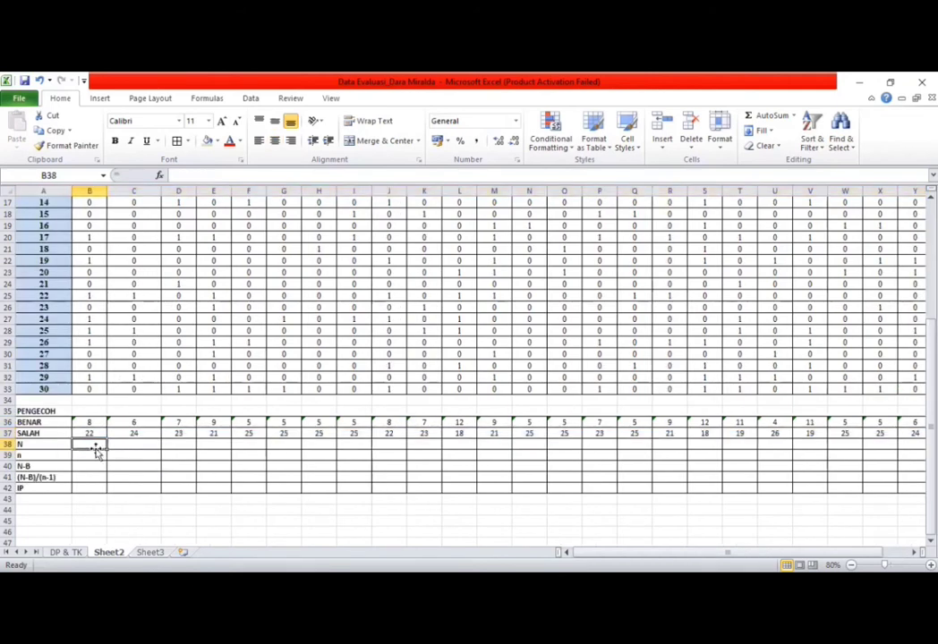
text(30)
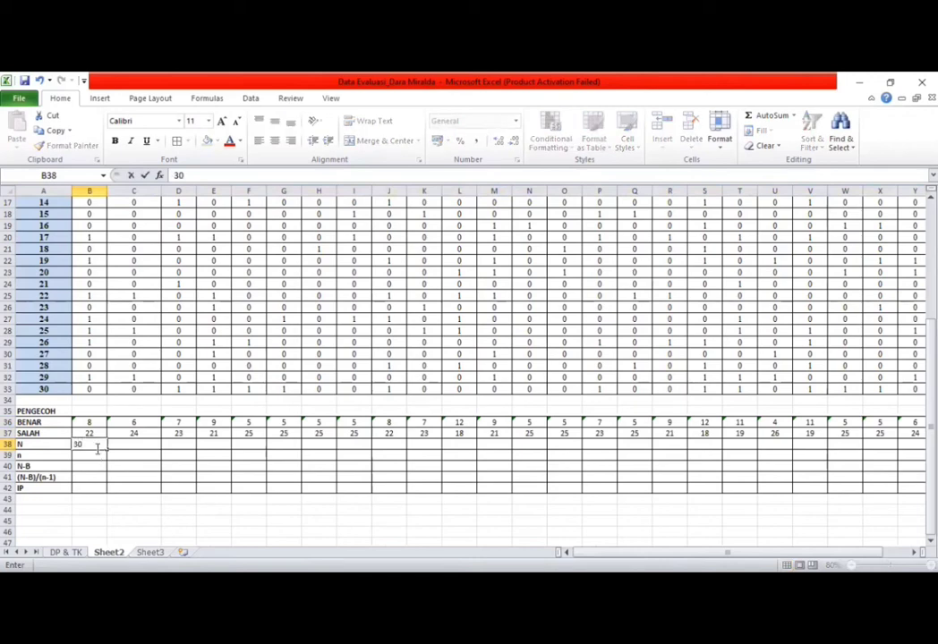
key(Tab)
text(S)
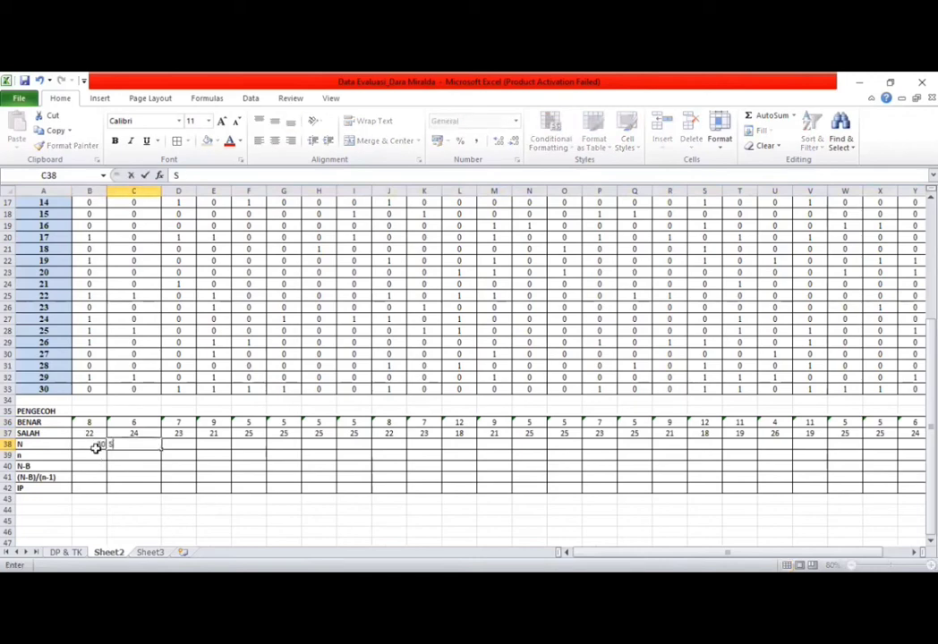
text(EMUA SISWA)
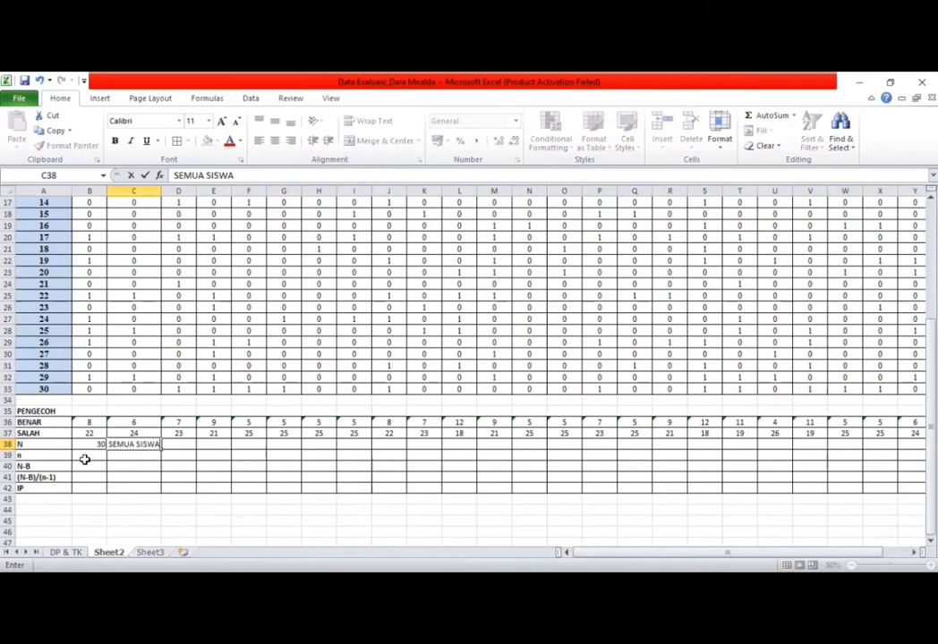
click(84, 459)
click(89, 445)
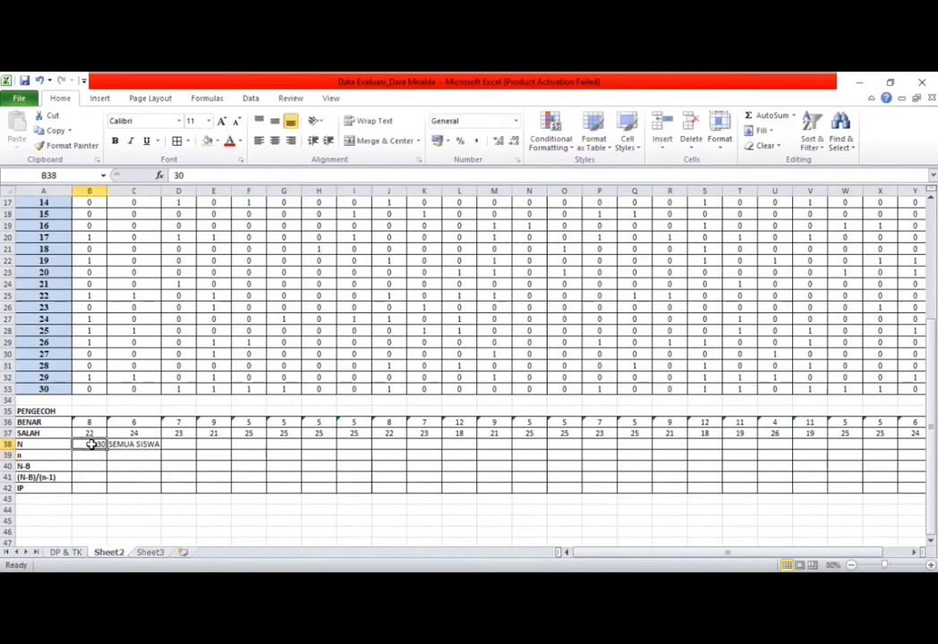
click(276, 142)
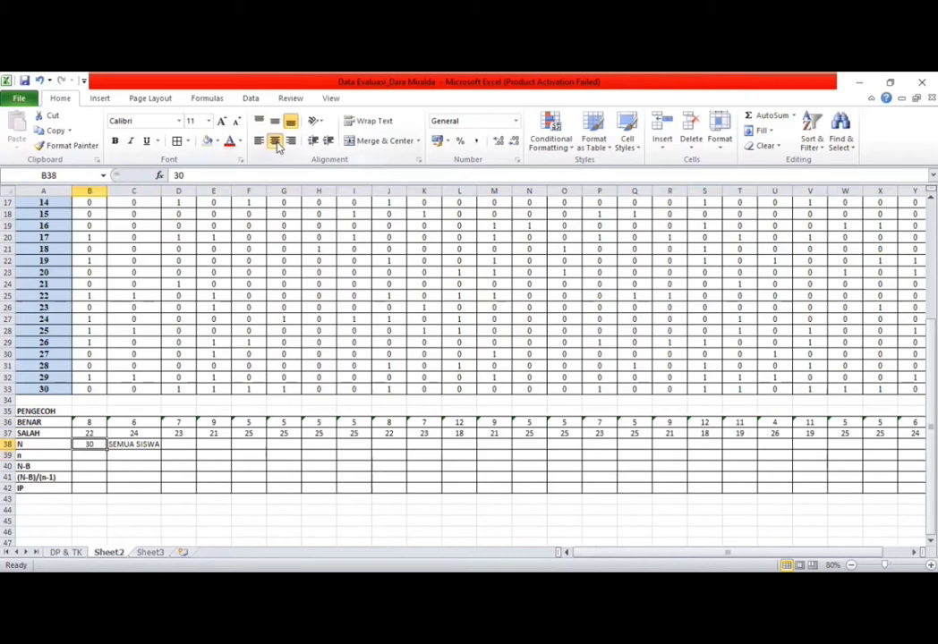
Step: Enter 5 as n in B39, centre it, and add the note A,B,C,D & E in C39
click(91, 456)
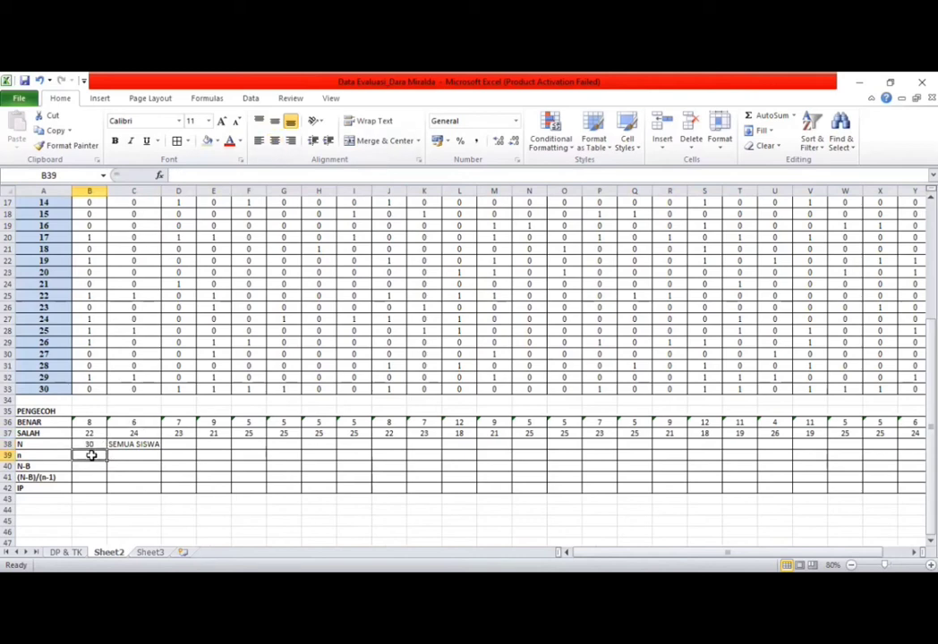
text(5)
key(Tab)
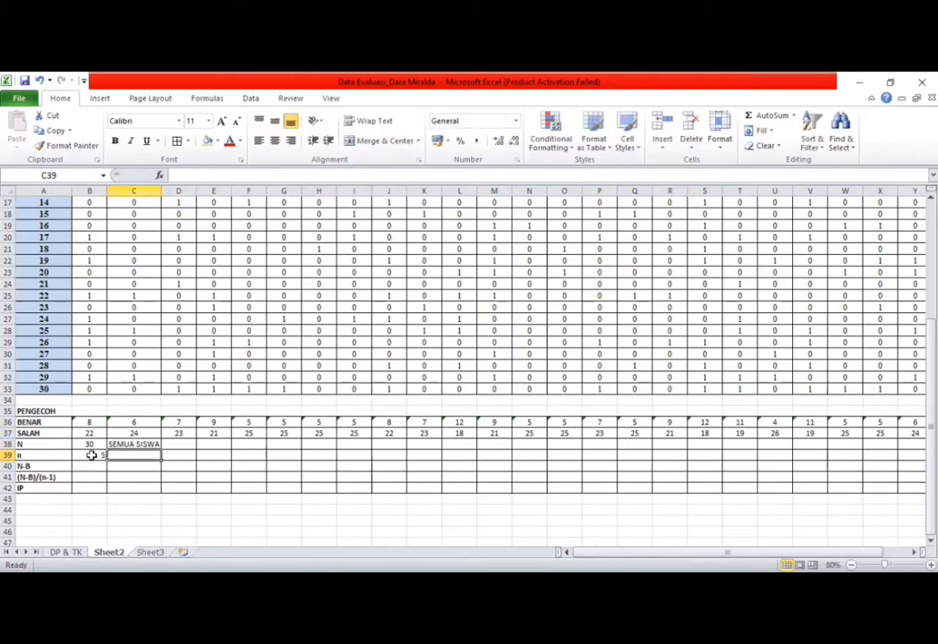
text(A,)
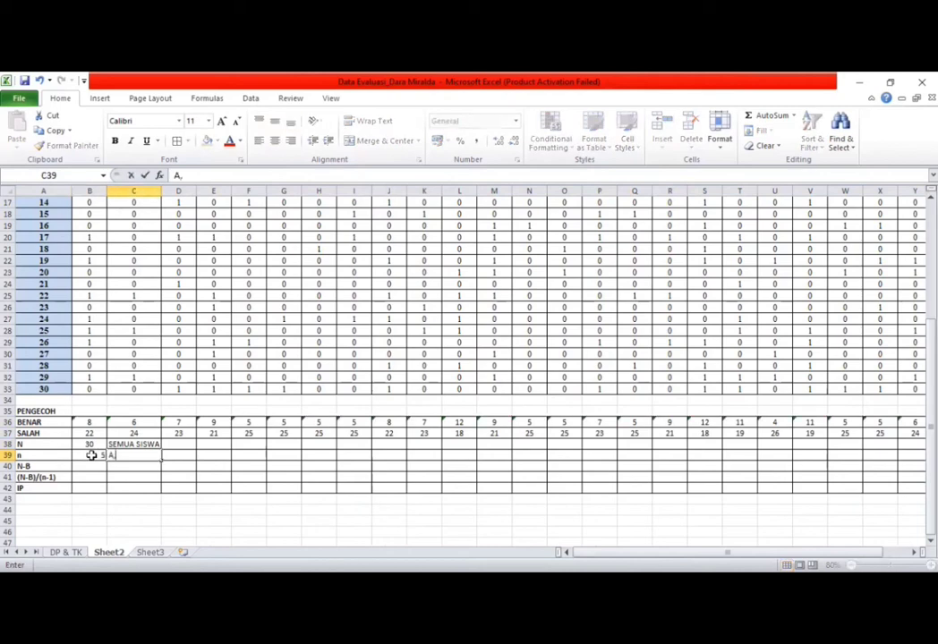
text(B,C,D & E)
click(91, 456)
click(276, 141)
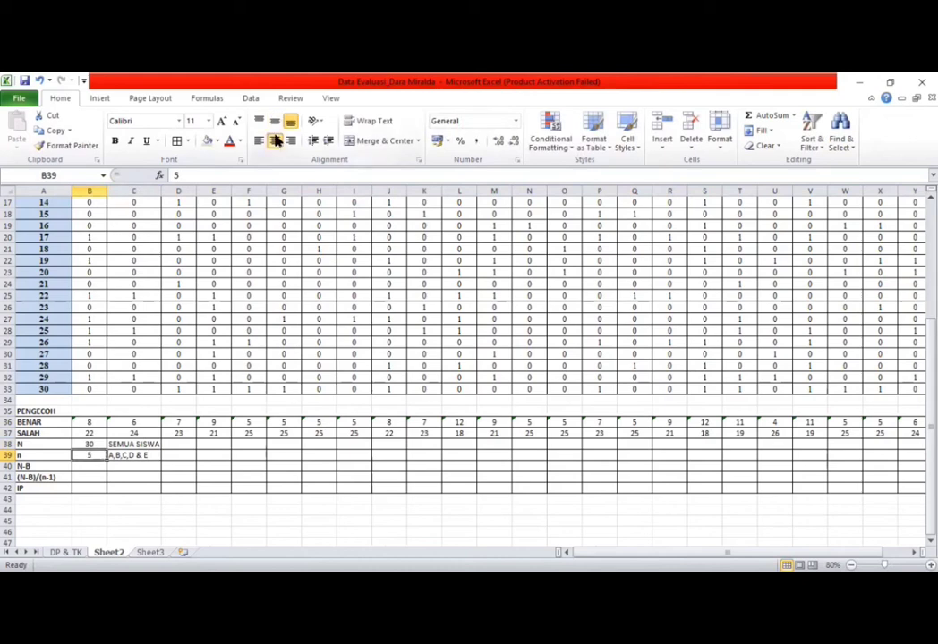
Step: Calculate N-B for the first item by entering =30-B36 in B40
click(79, 465)
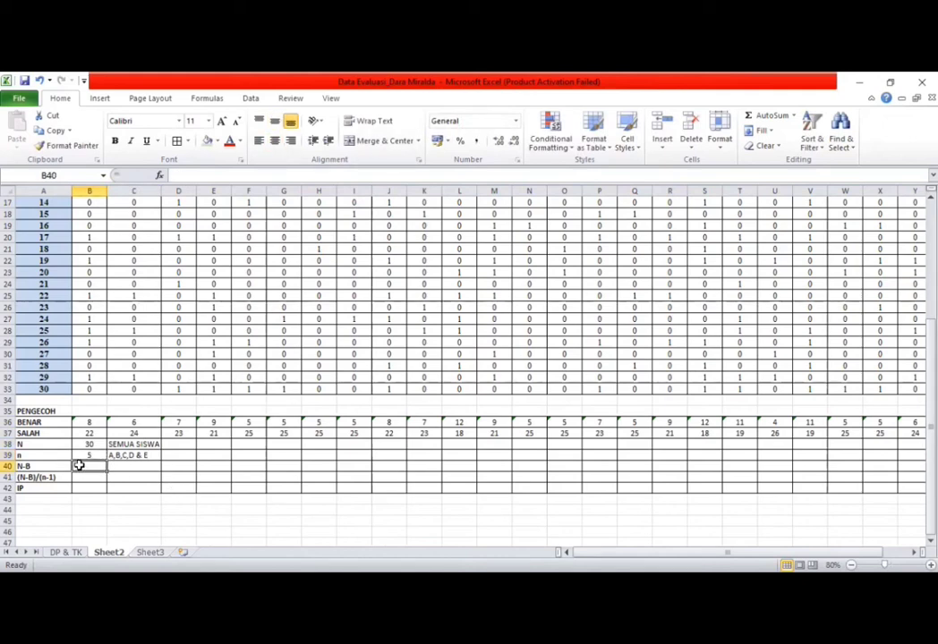
text(=)
key(BackSpace)
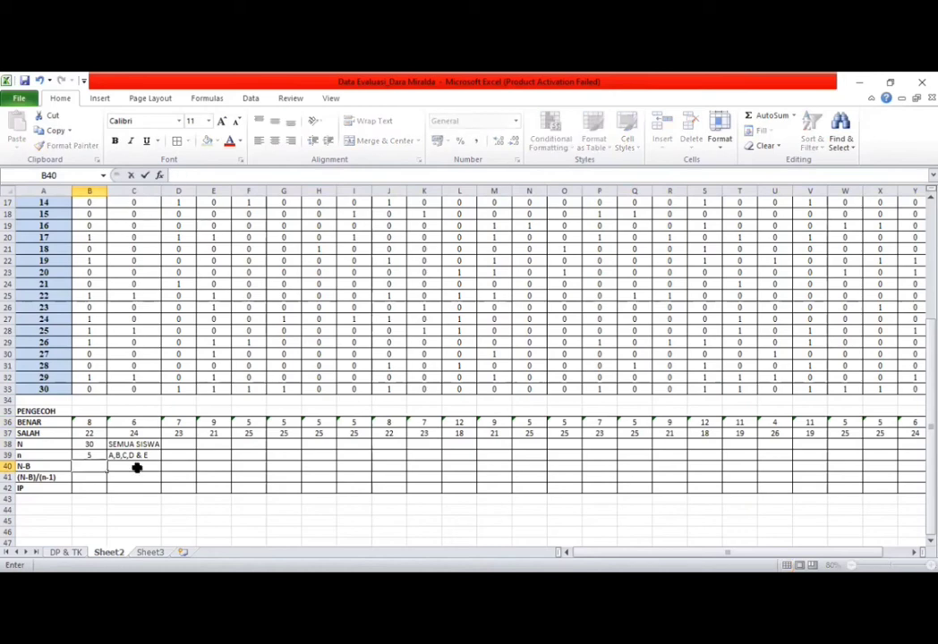
text(=30)
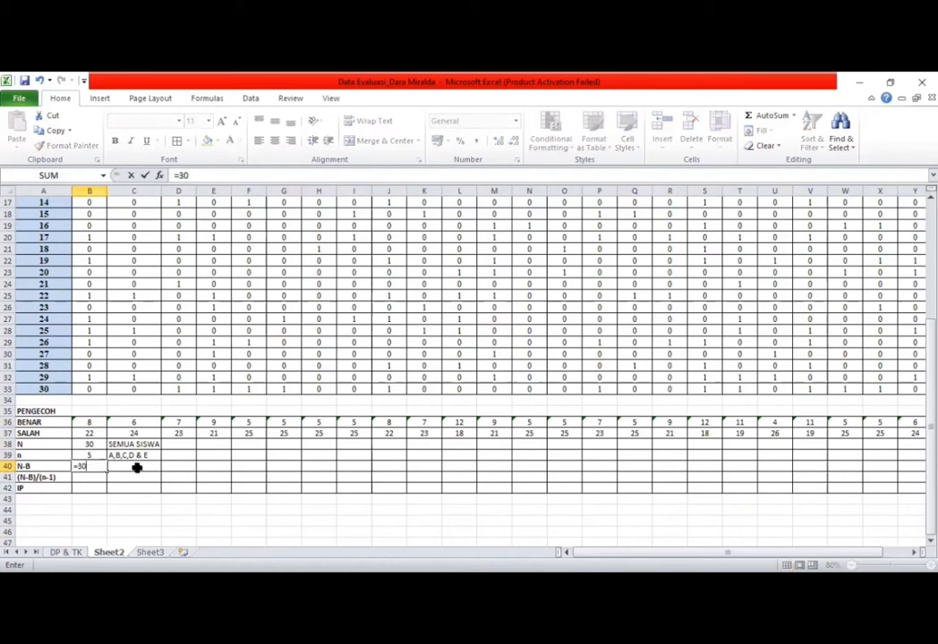
text(-)
click(90, 425)
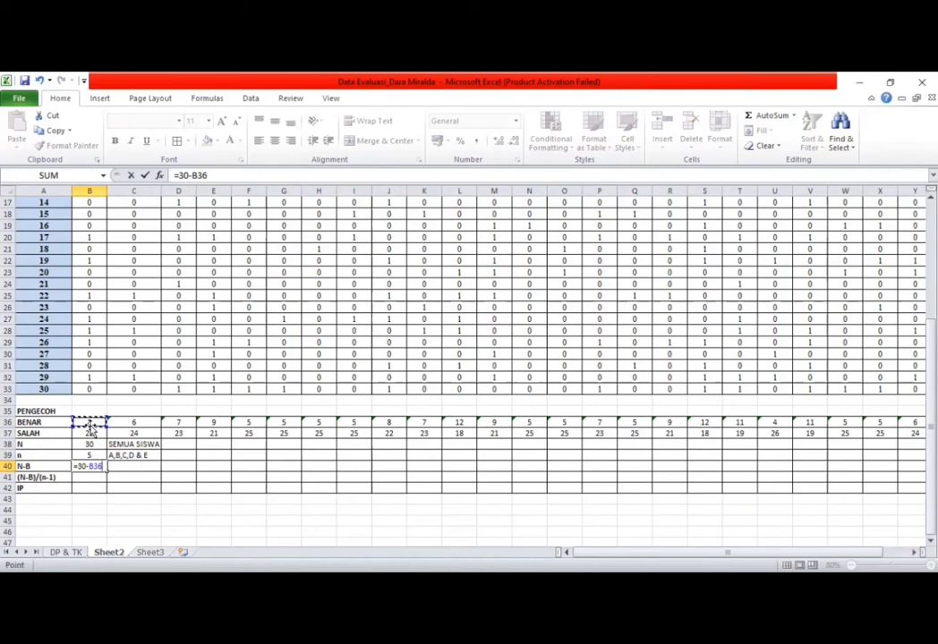
key(Return)
Step: Copy the N-B formula from B40 across the row to Z40 and centre the values
click(98, 466)
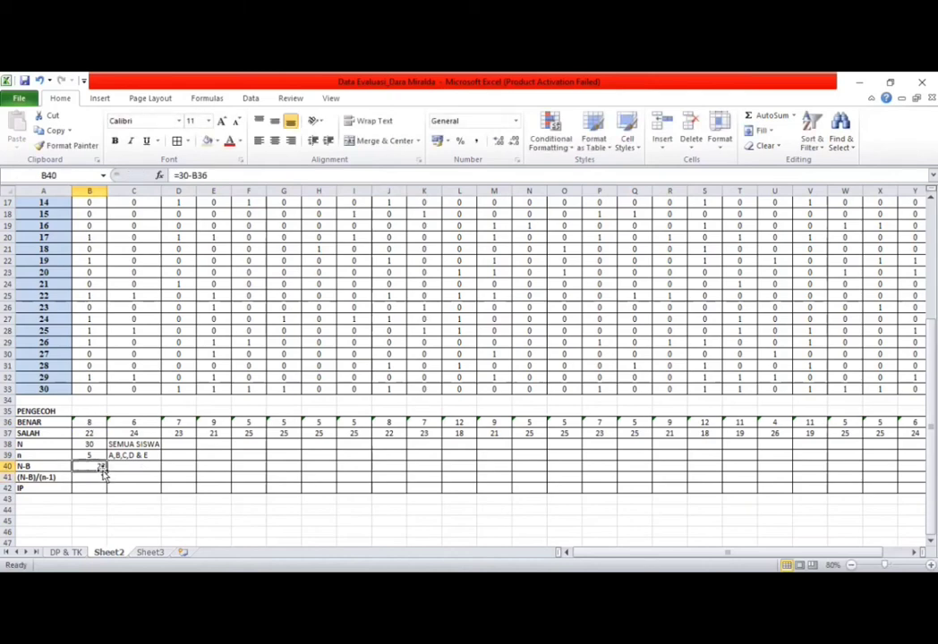
drag(105, 472, 902, 466)
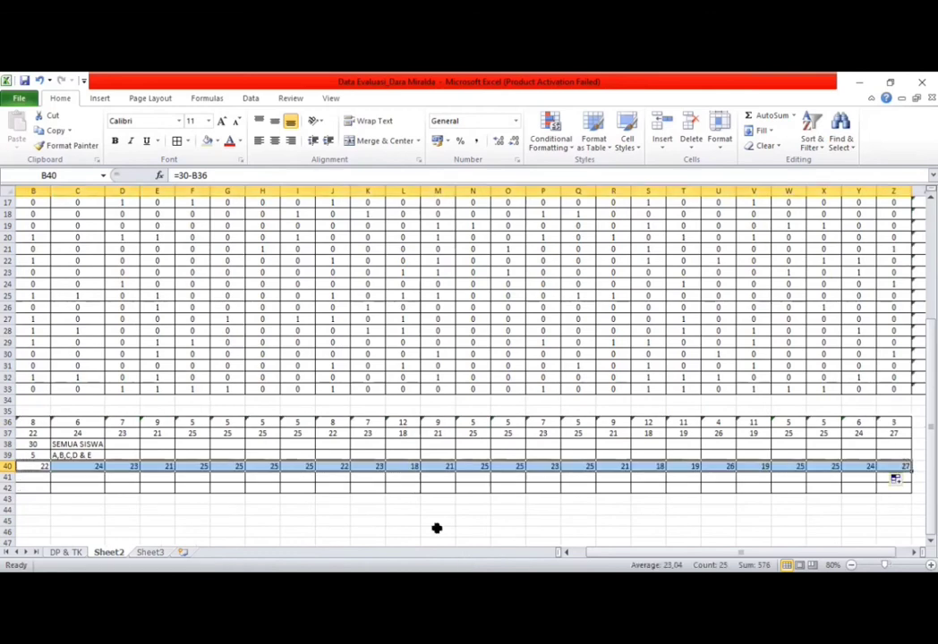
click(275, 140)
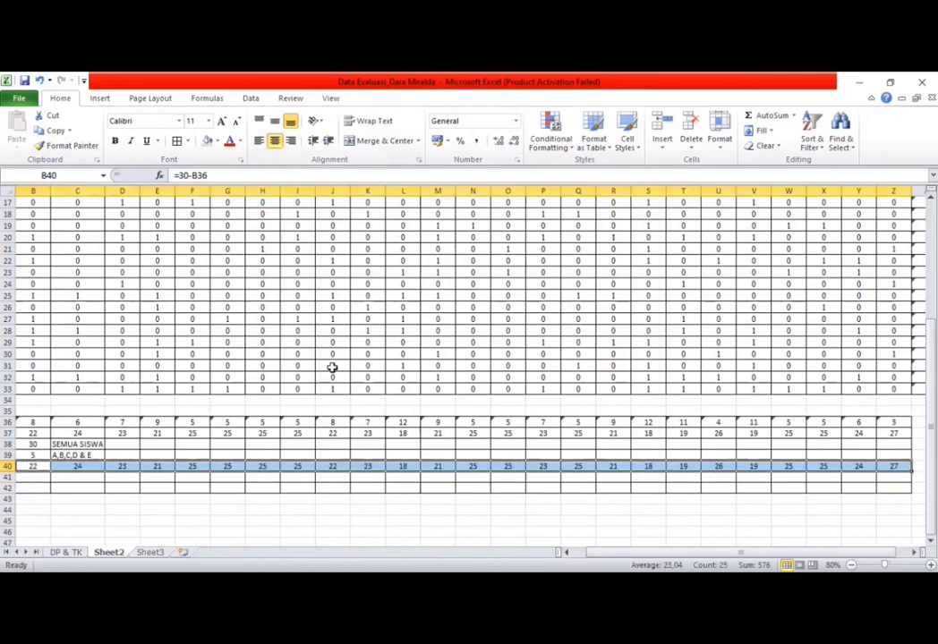
scroll(340, 370, left, 1)
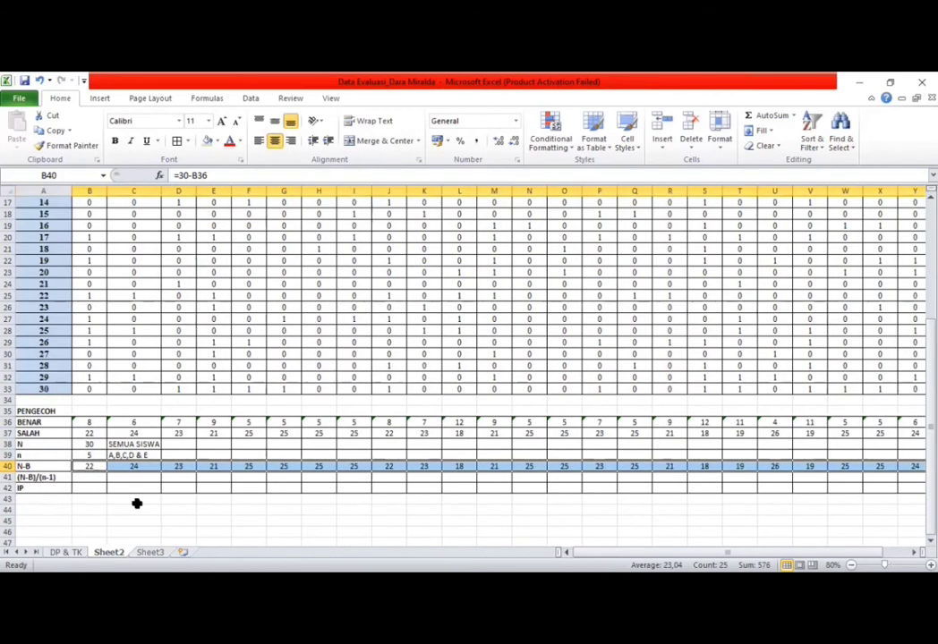
Step: Calculate (N-B)/(n-1) for the first item by entering =B40/(5-1) in B41
click(91, 479)
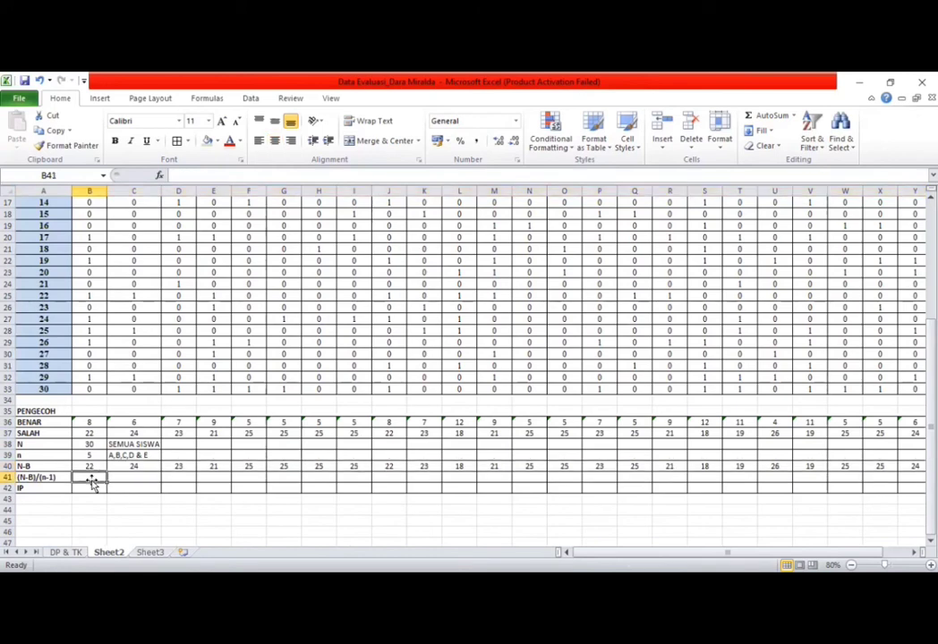
text(=)
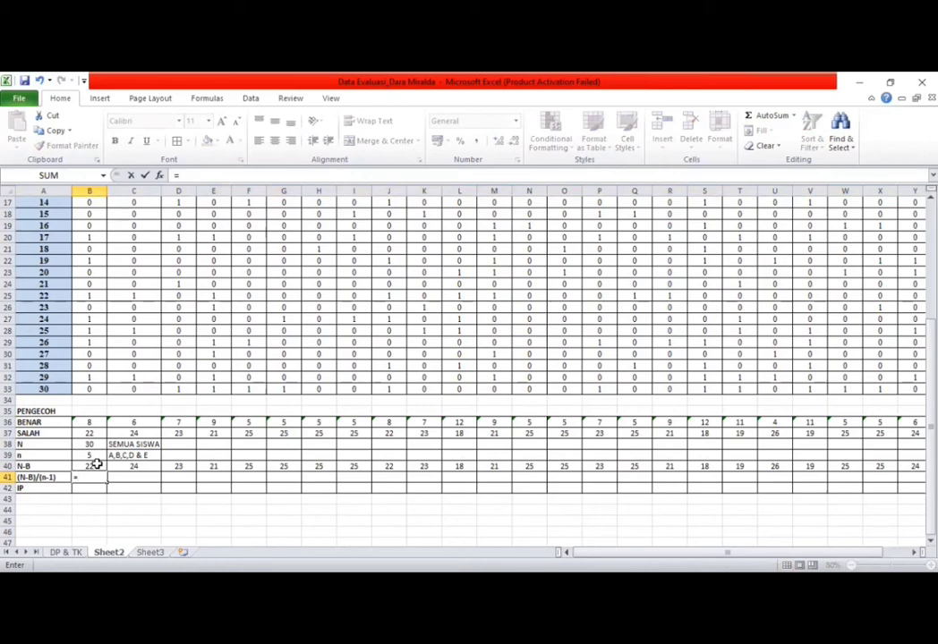
click(95, 465)
text(/()
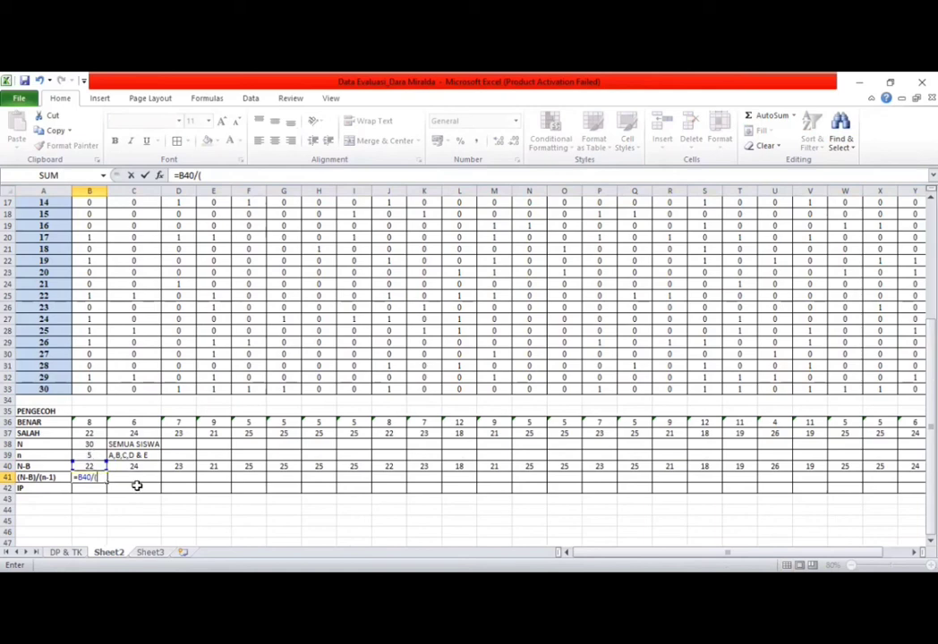
text(5-1))
key(Return)
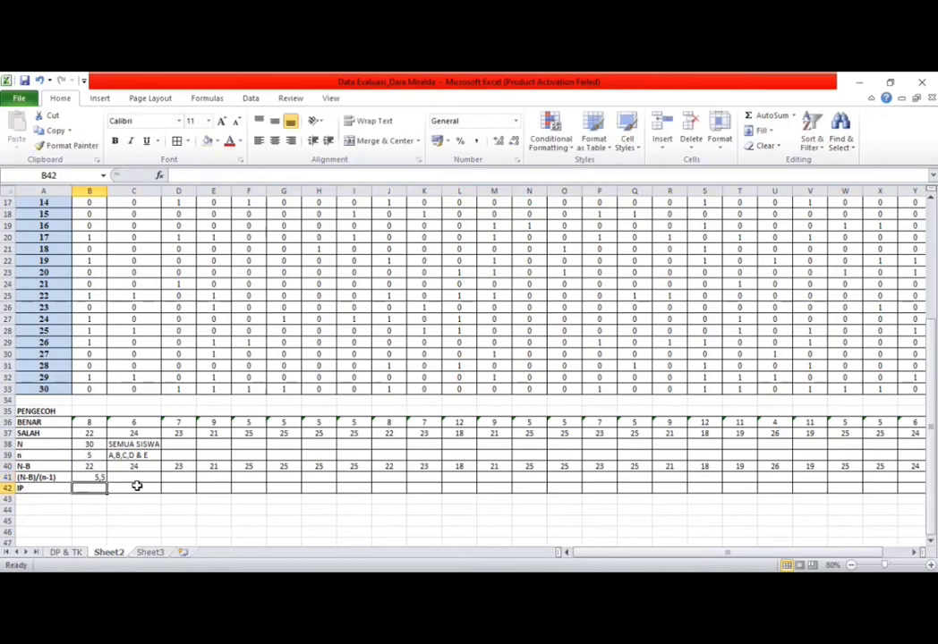
Step: Copy the (N-B)/(n-1) formula from B41 across the row to Z41 and centre the values
click(101, 477)
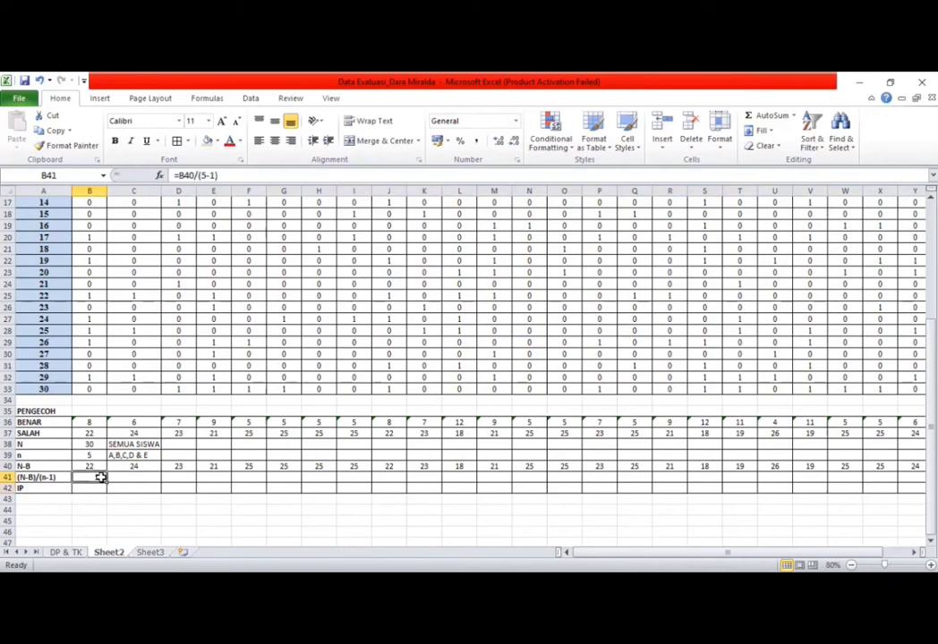
drag(106, 482, 872, 480)
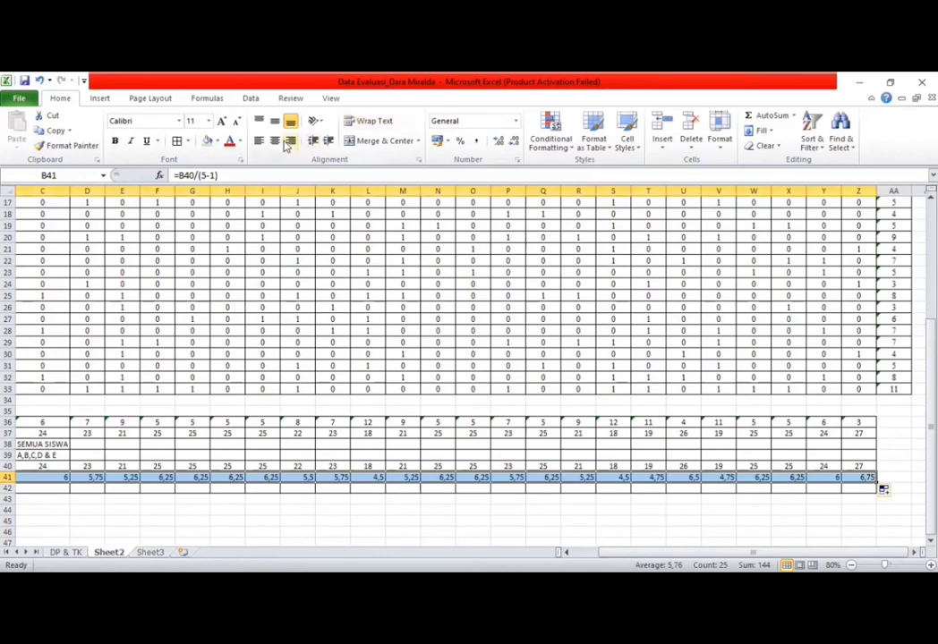
scroll(283, 429, left, 2)
click(268, 521)
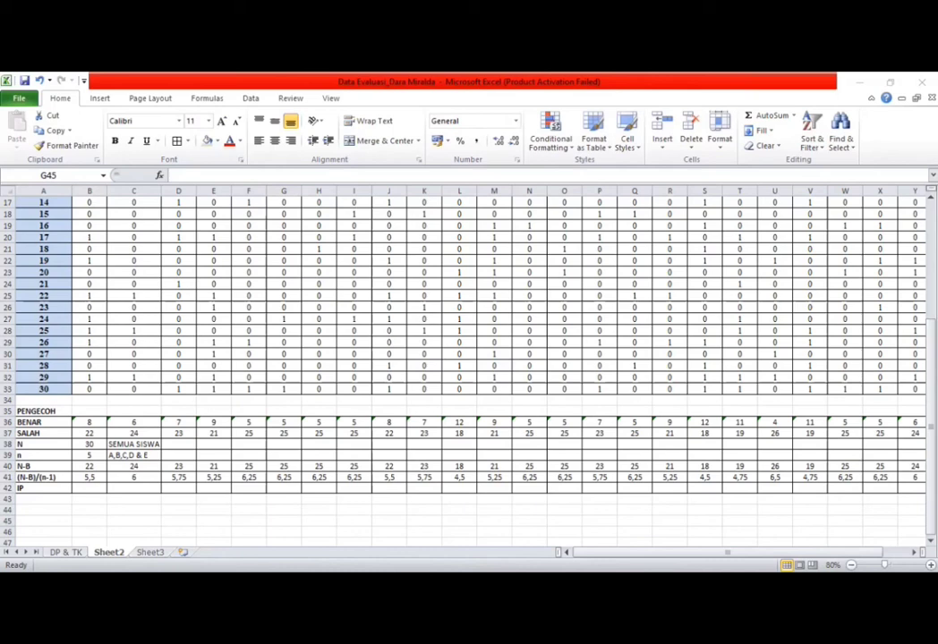
Step: Calculate the IP of the first item by entering =B37/B41 in B42
click(94, 488)
text(=)
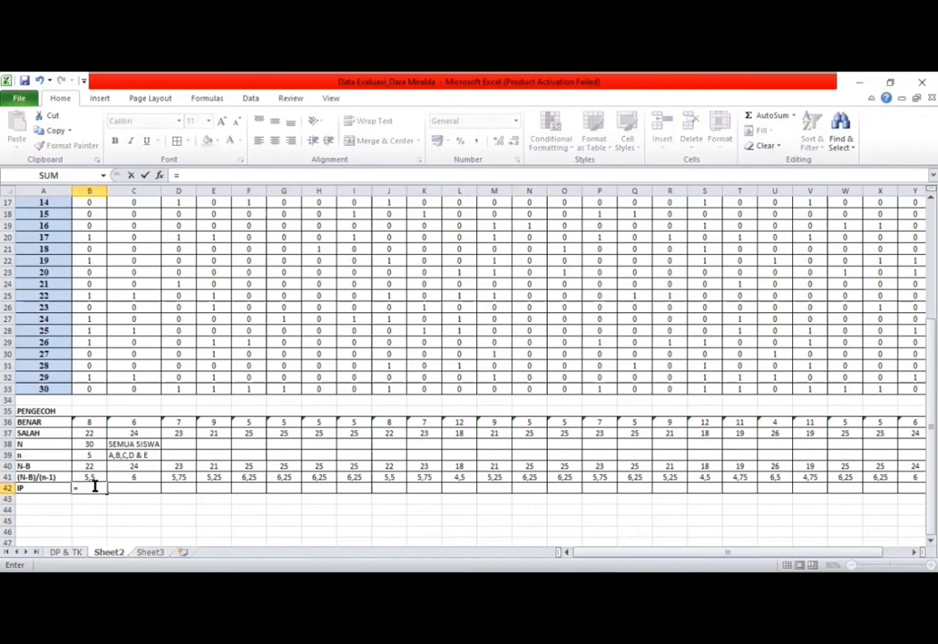
click(95, 432)
text(/)
click(93, 477)
key(Return)
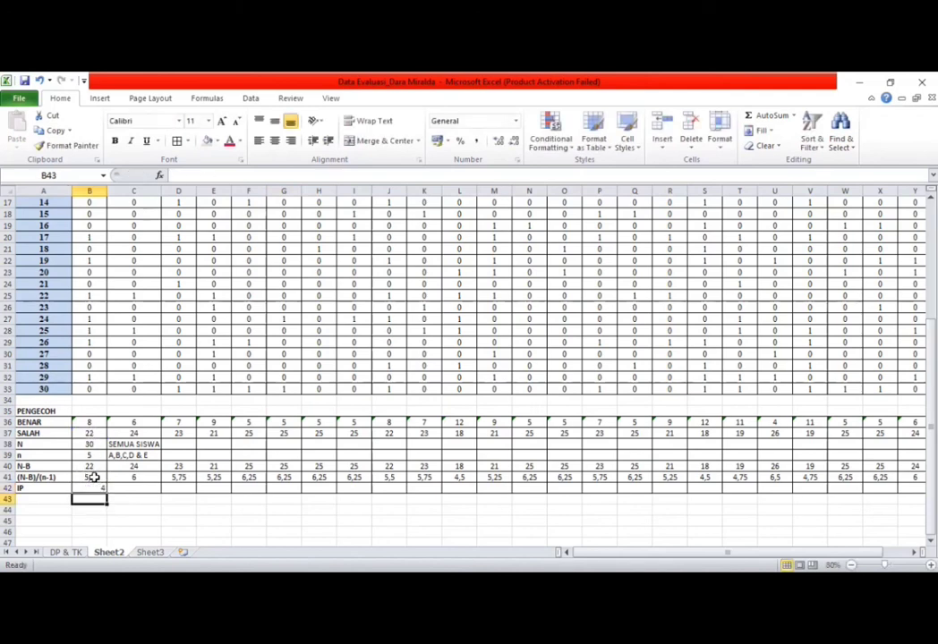
Step: Format the IP in B42 as a percentage, copy it across to Z42 and centre the row
click(93, 488)
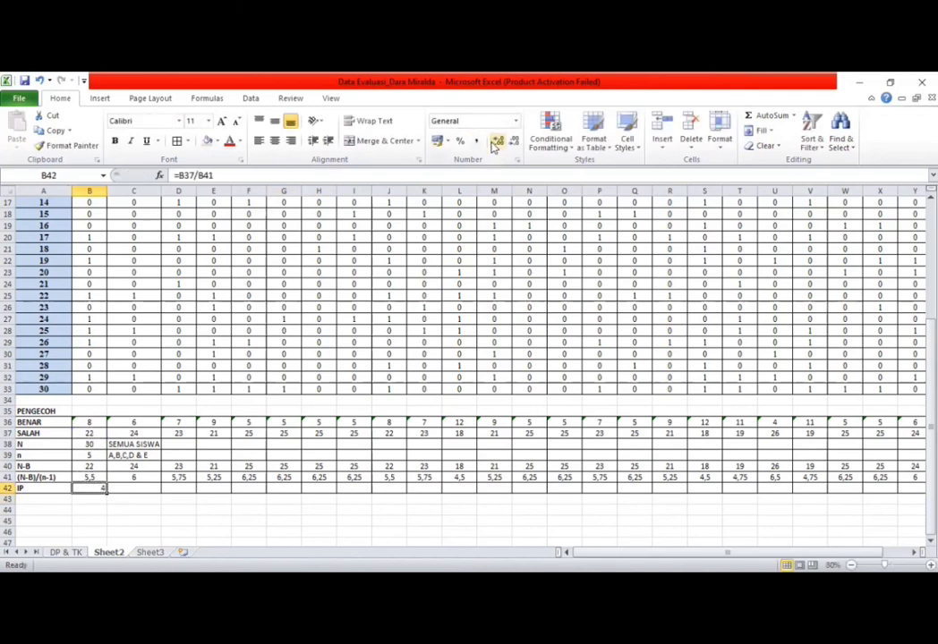
click(462, 142)
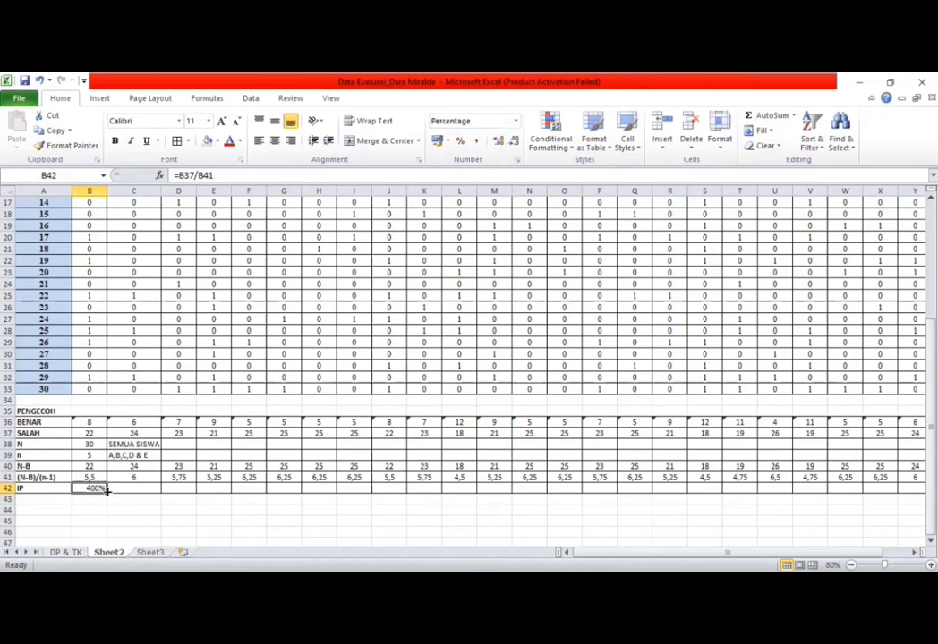
drag(105, 489, 883, 497)
key(Down)
key(Down)
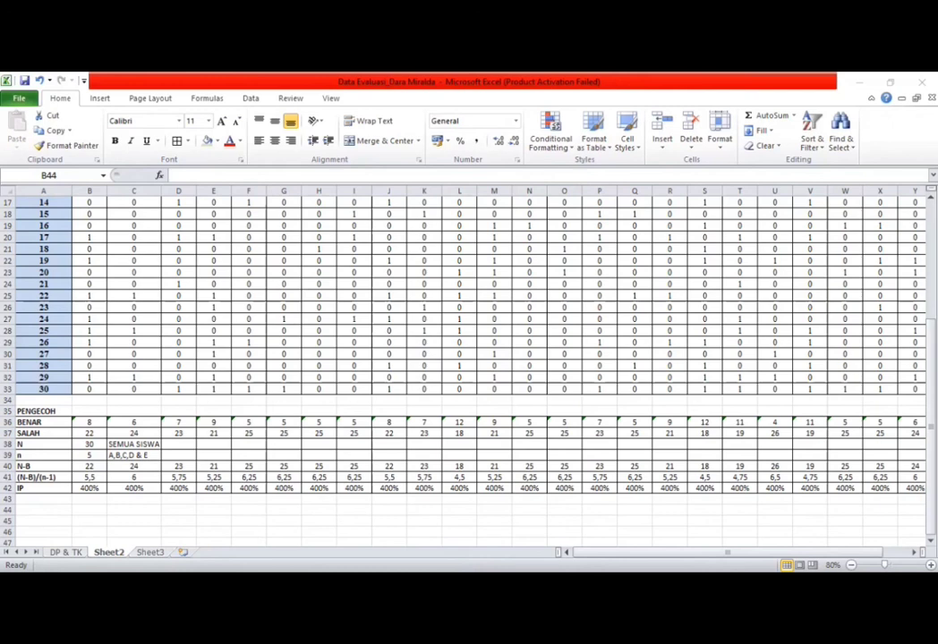
Step: Calculate the 5% threshold with =0,05*30 in A44 and show it without decimals
click(46, 511)
text(=)
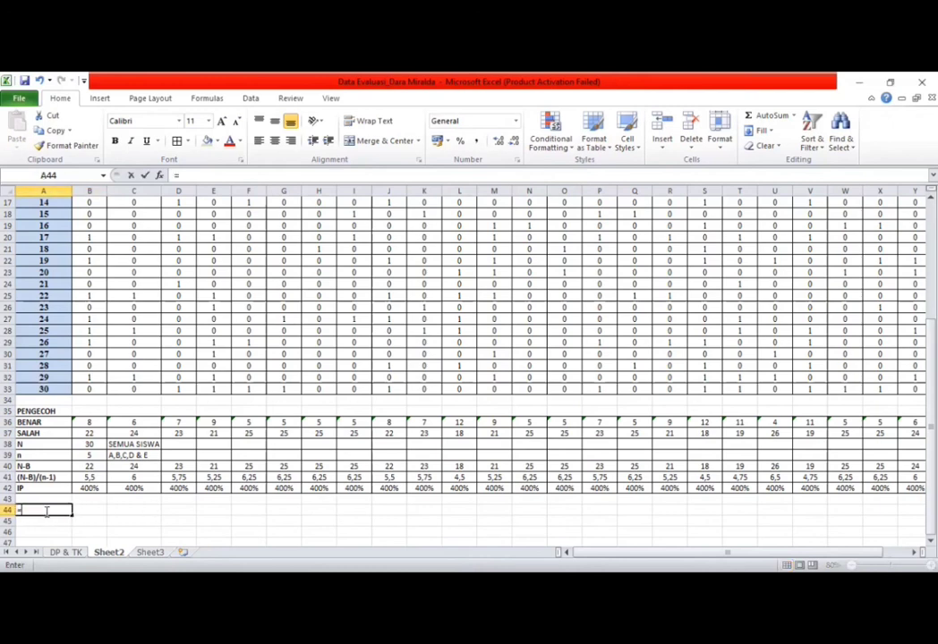
text(0,05)
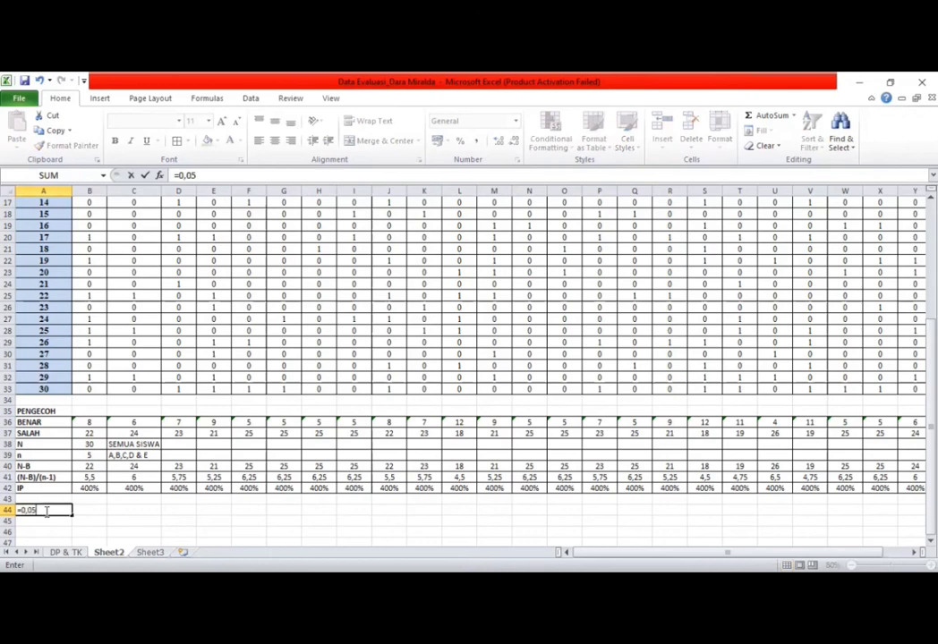
text(*30)
key(Return)
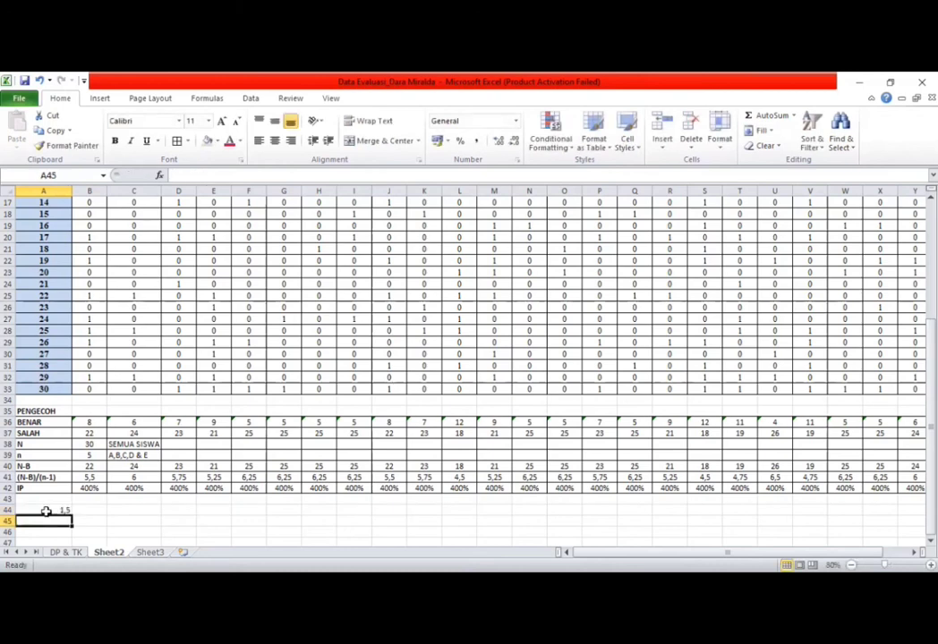
click(45, 510)
click(513, 141)
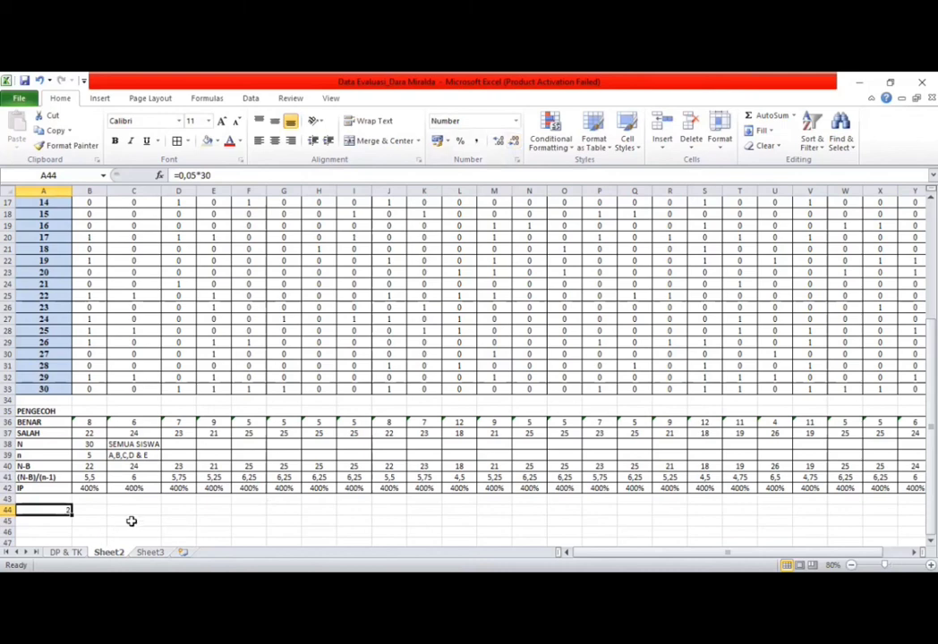
Step: Shade the SALAH values in B37:Z37 light green
click(90, 433)
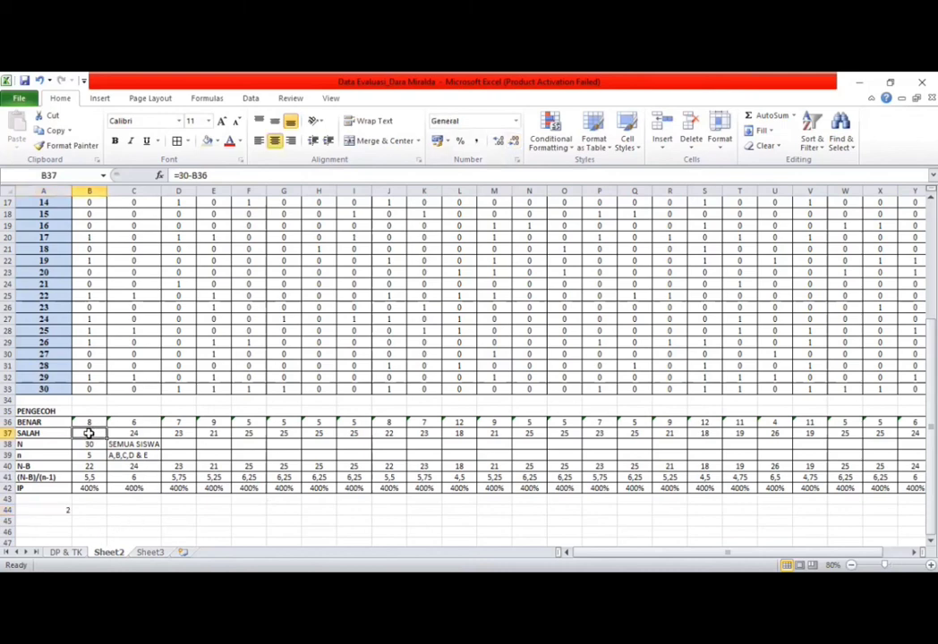
mouse_move(90, 433)
mouse_down()
mouse_move(346, 445)
mouse_move(770, 427)
mouse_move(915, 442)
mouse_move(857, 433)
mouse_up()
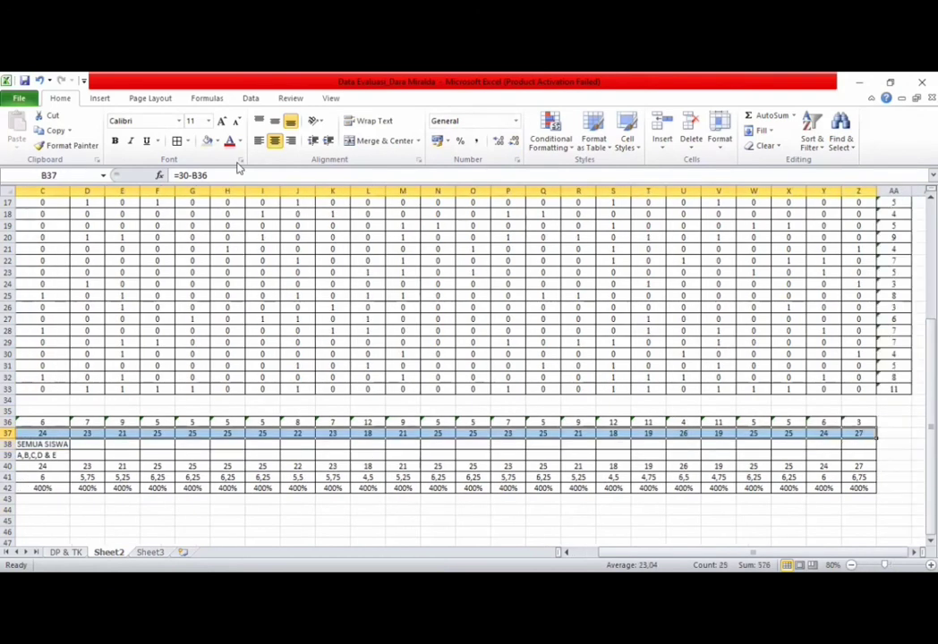
click(206, 141)
Step: Enter the category B for every item across row 44, starting at B44, and centre the entries
click(92, 511)
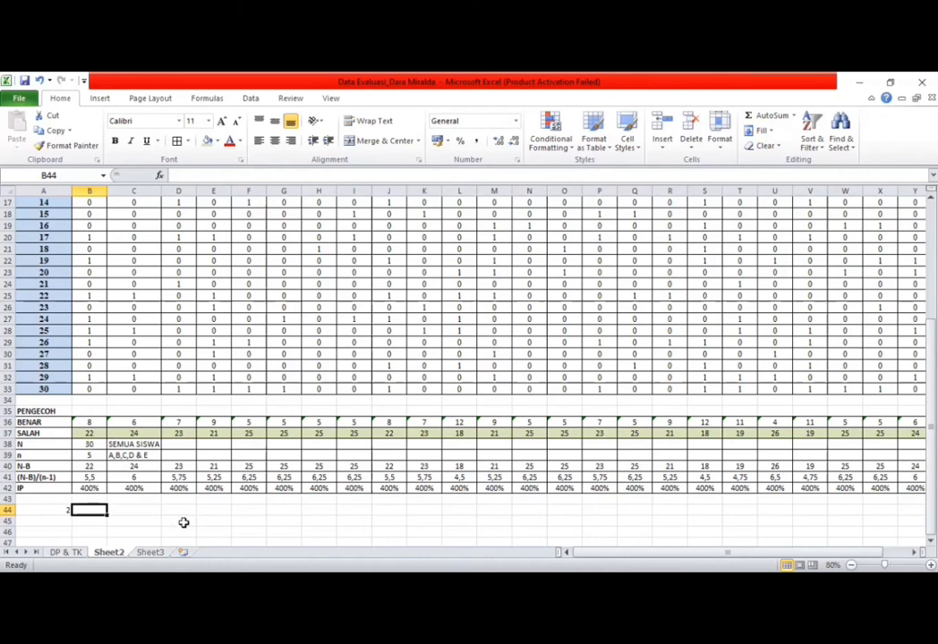
text(B)
key(Tab)
text(B)
key(Tab)
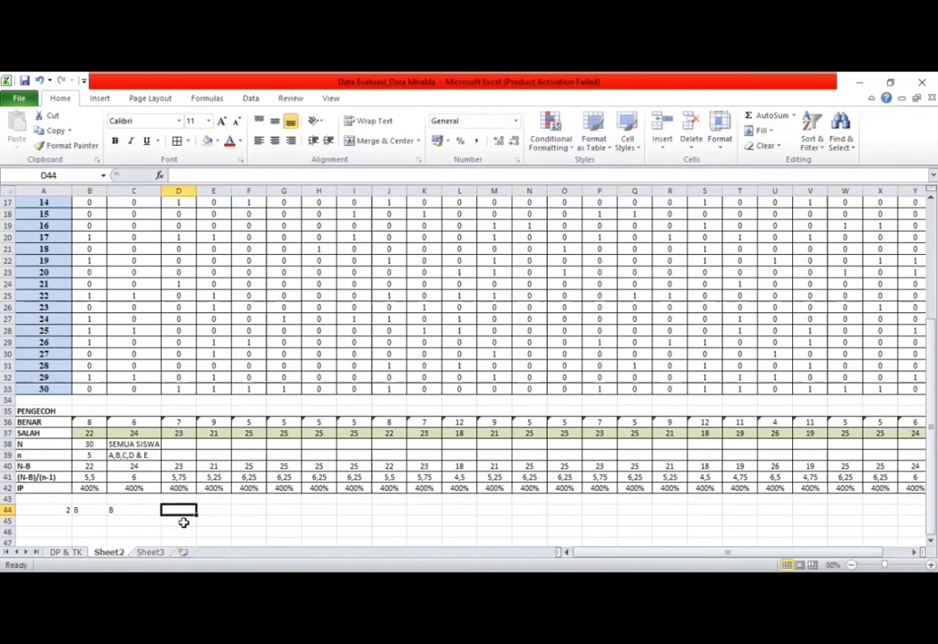
text(B)
key(Tab)
text(B)
key(Tab)
text(B)
key(Tab)
text(B)
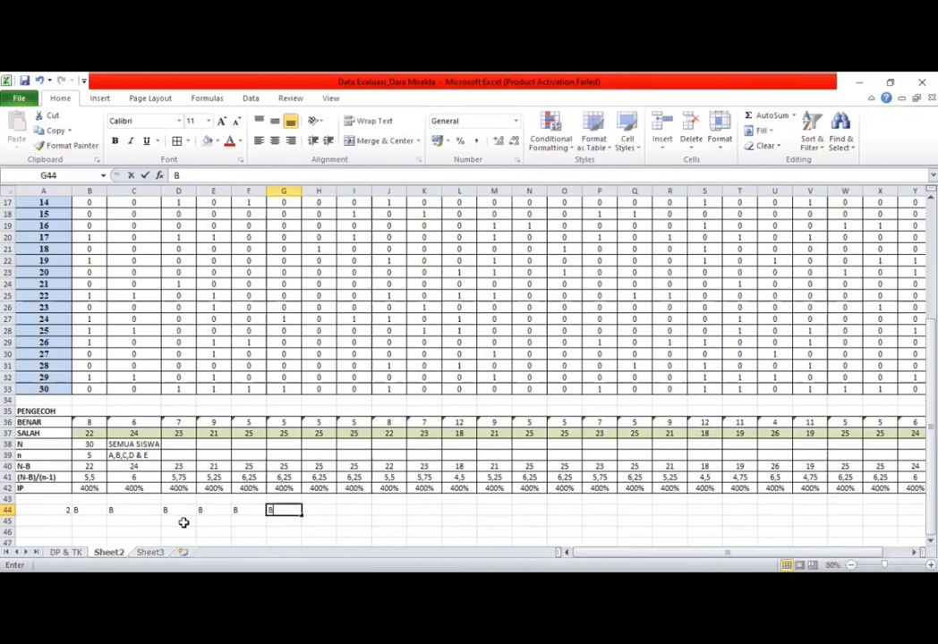
key(Tab)
text(B)
key(Tab)
text(B)
key(Tab)
text(B)
key(Tab)
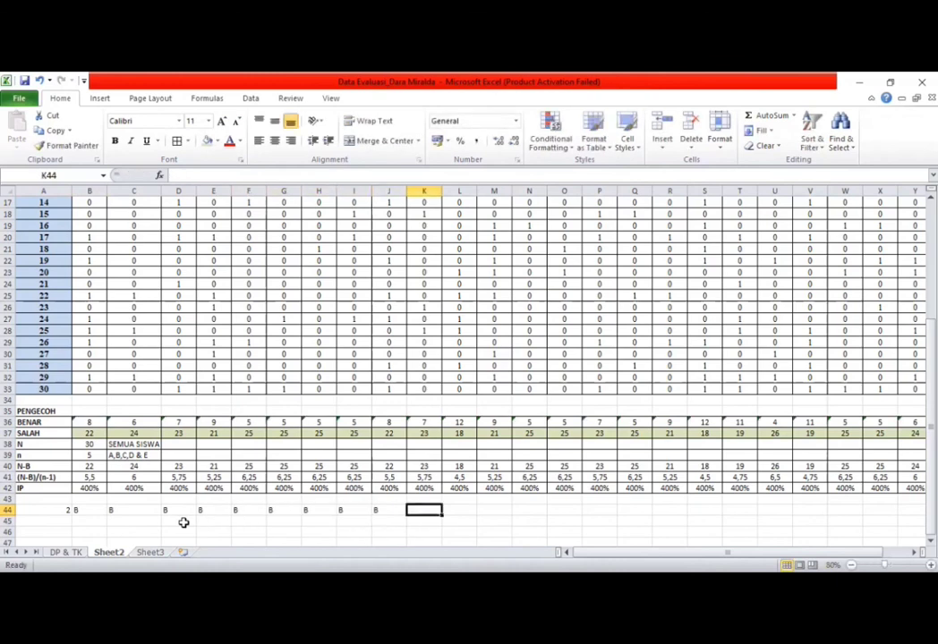
text(B)
key(Tab)
text(B)
key(Tab)
text(B)
key(Tab)
text(B)
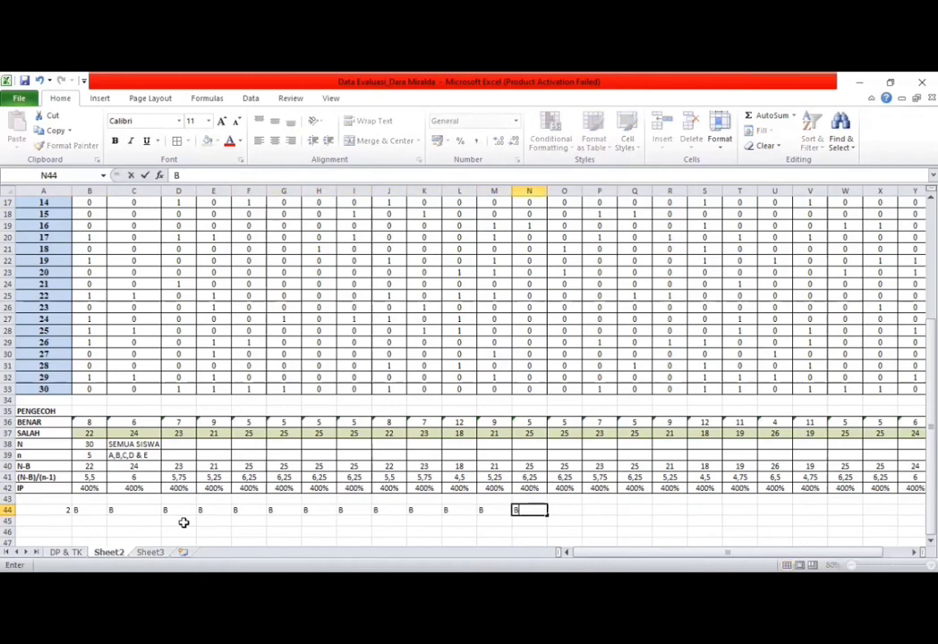
key(Tab)
text(B)
key(Tab)
text(B)
key(Tab)
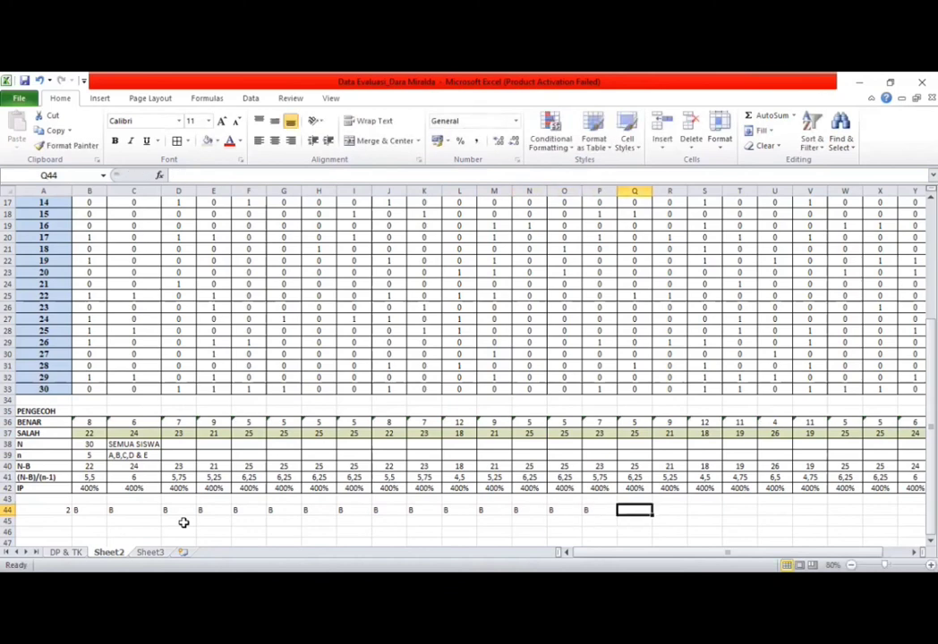
text(B)
key(Tab)
text(B)
key(Tab)
text(B)
key(Tab)
text(B)
key(Tab)
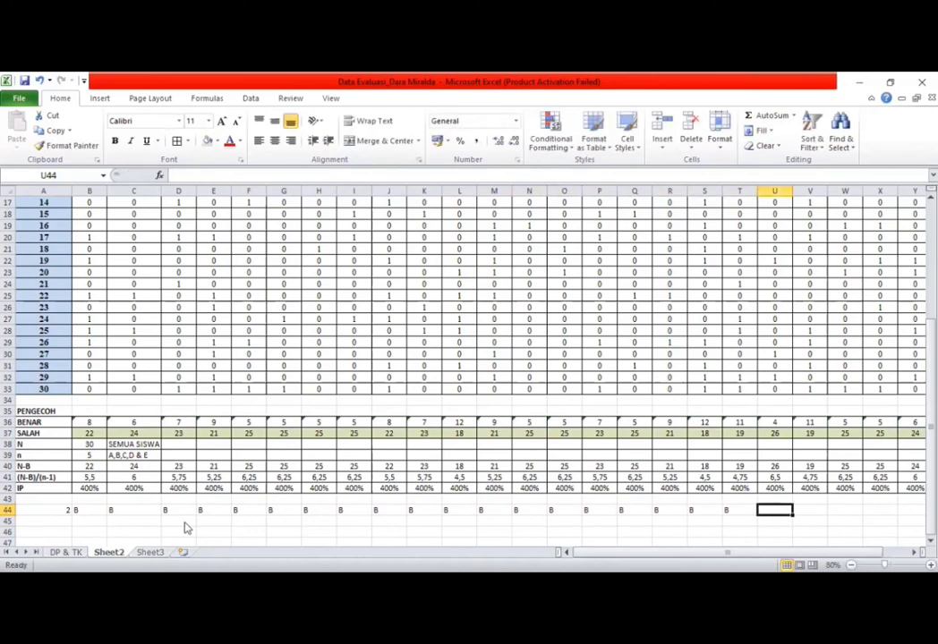
text(B)
key(Tab)
text(B)
key(Tab)
text(B)
key(Tab)
text(B)
key(Tab)
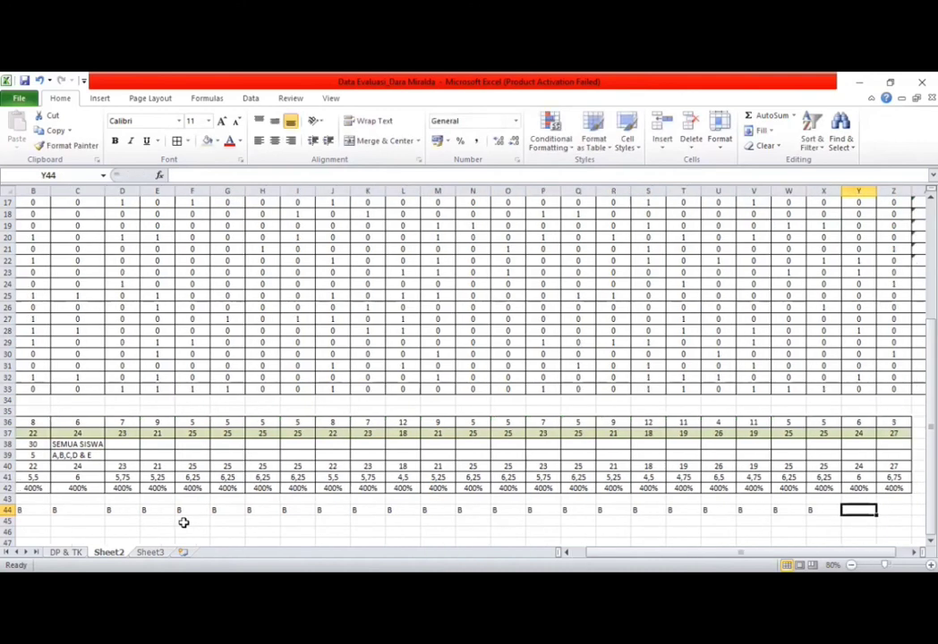
text(B)
key(Tab)
key(Return)
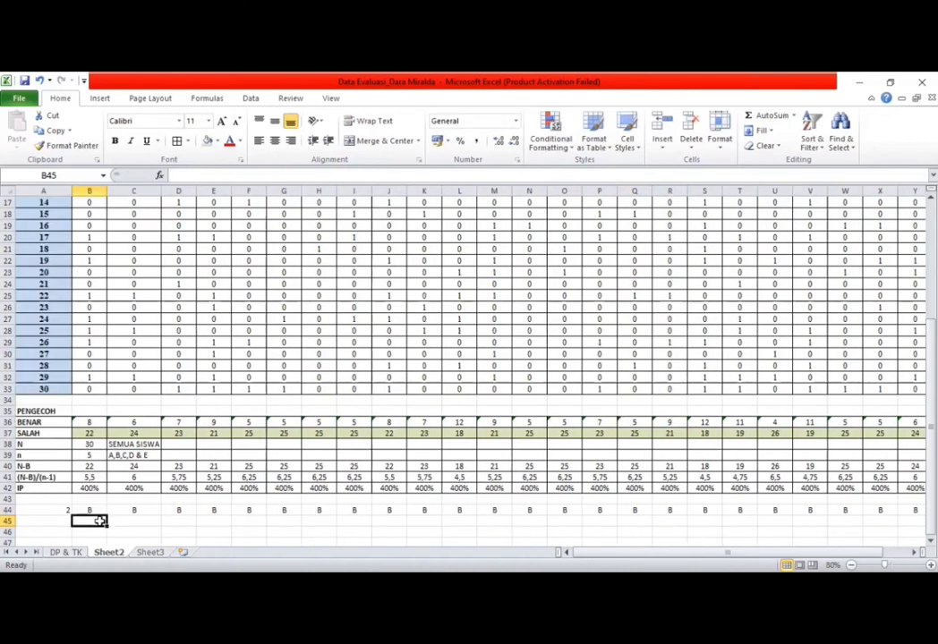